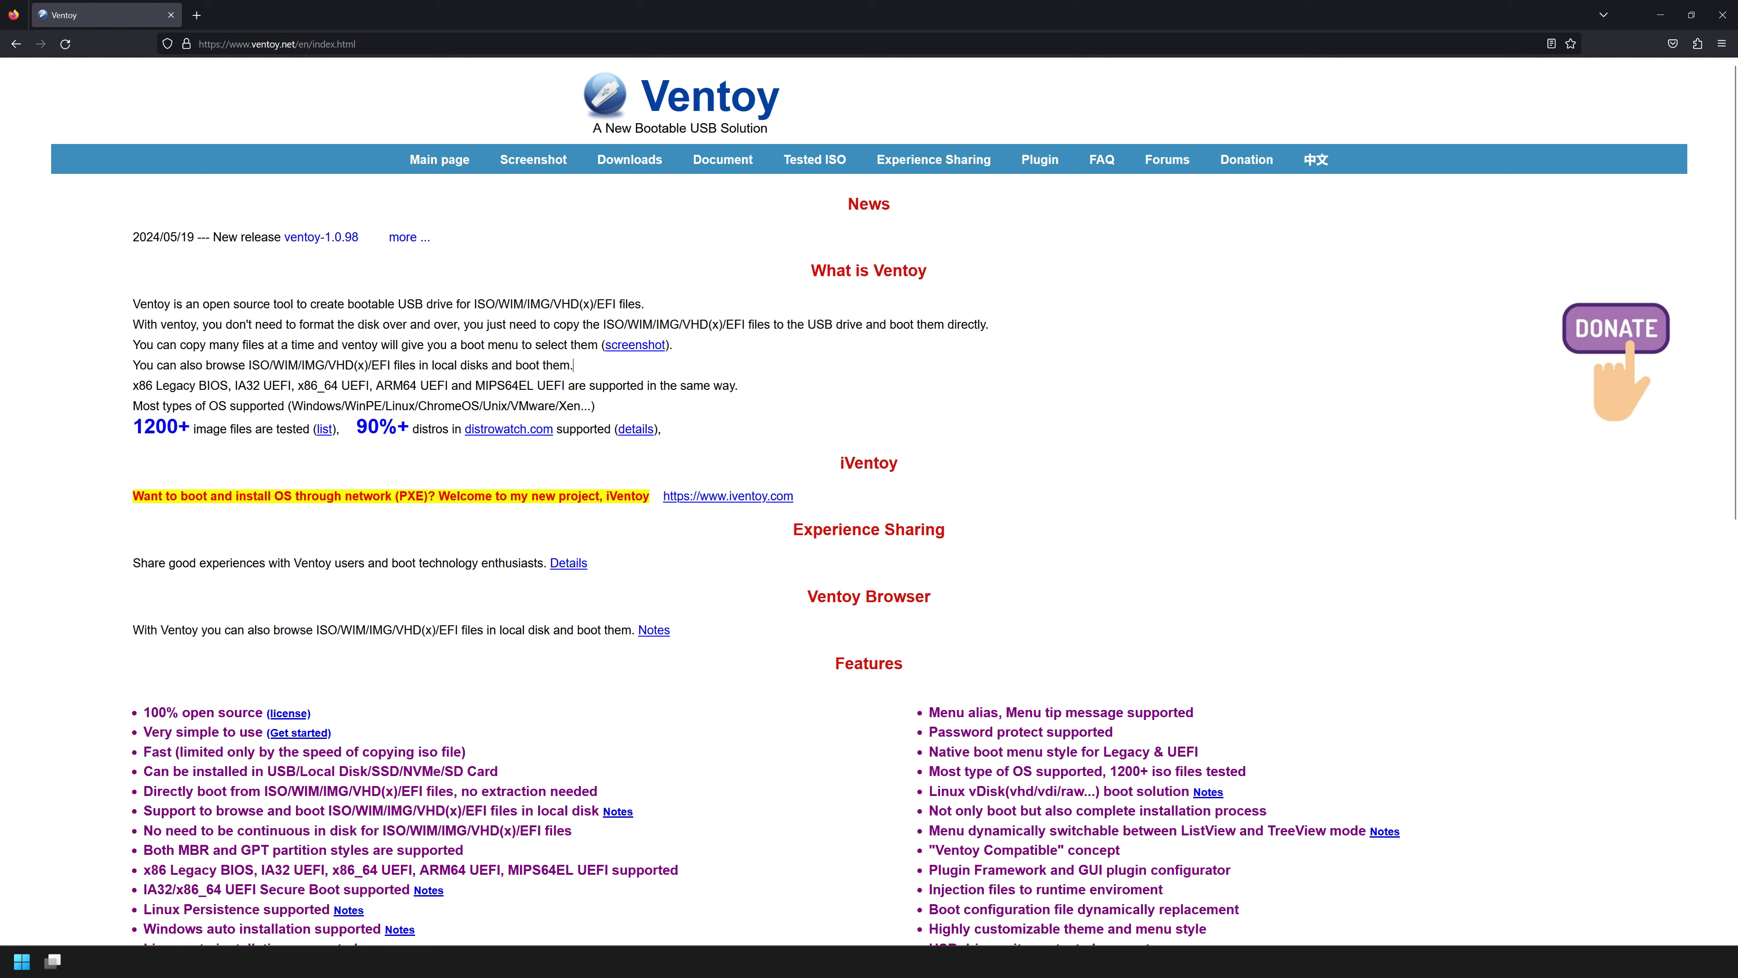
View the available release files on the Ventoy downloads page, and return to the main page.
left_click(633, 168)
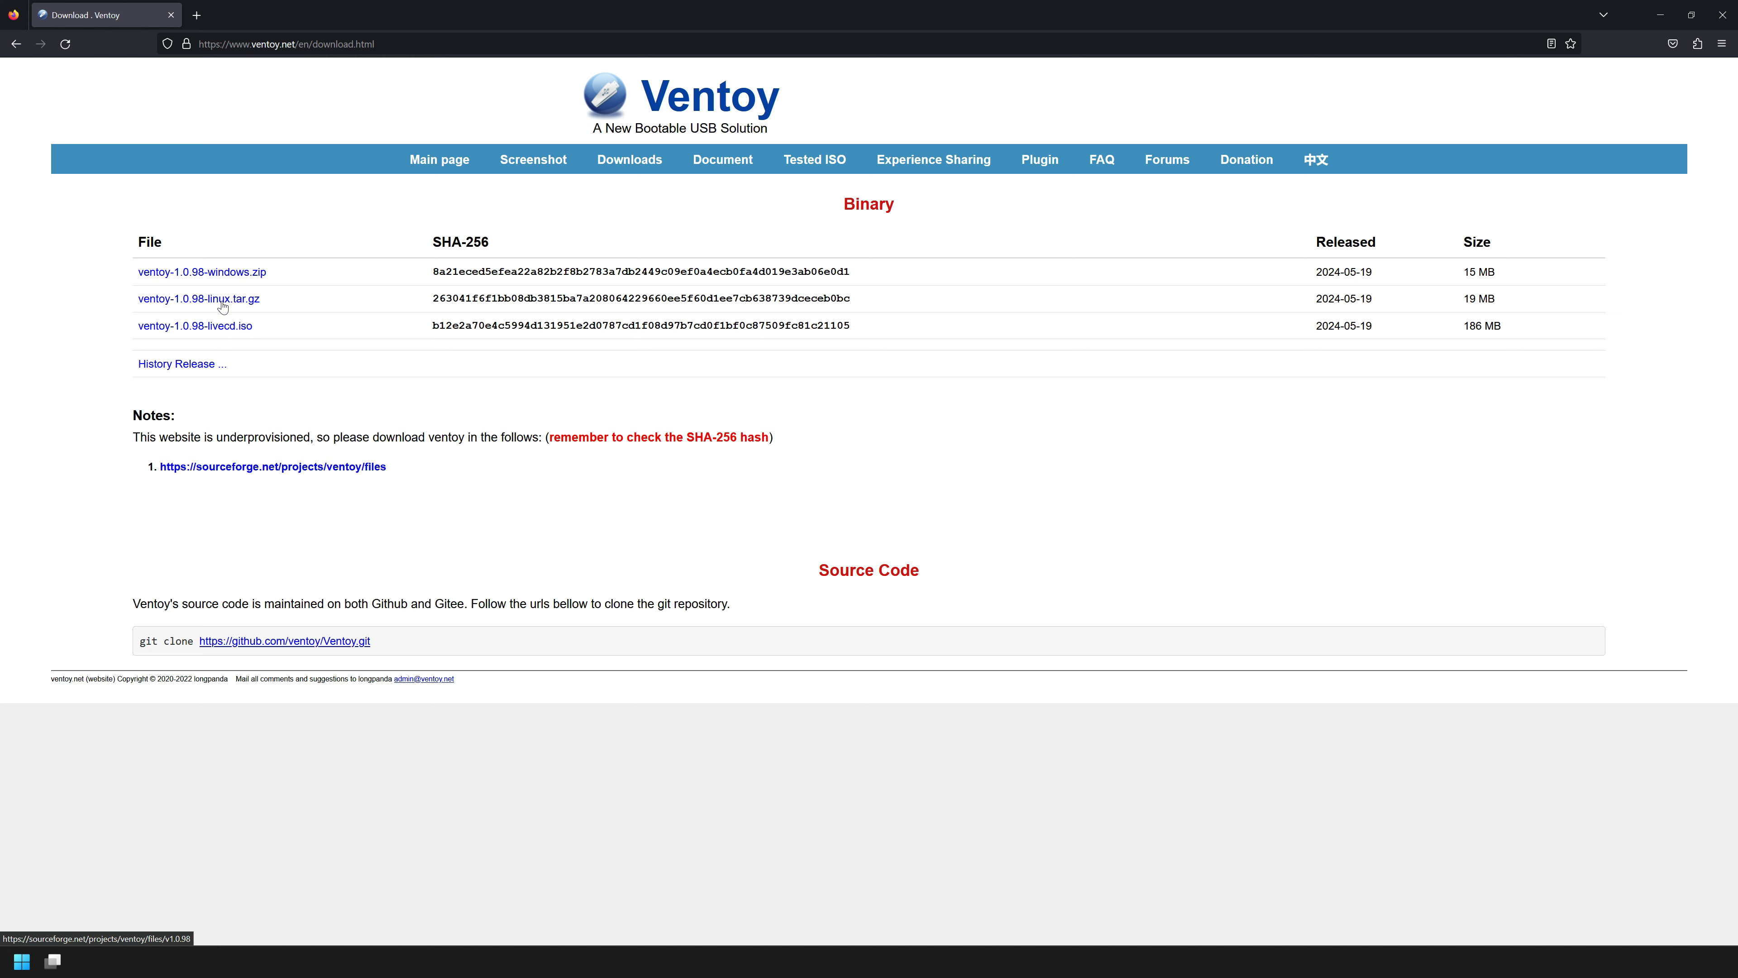
left_click(448, 163)
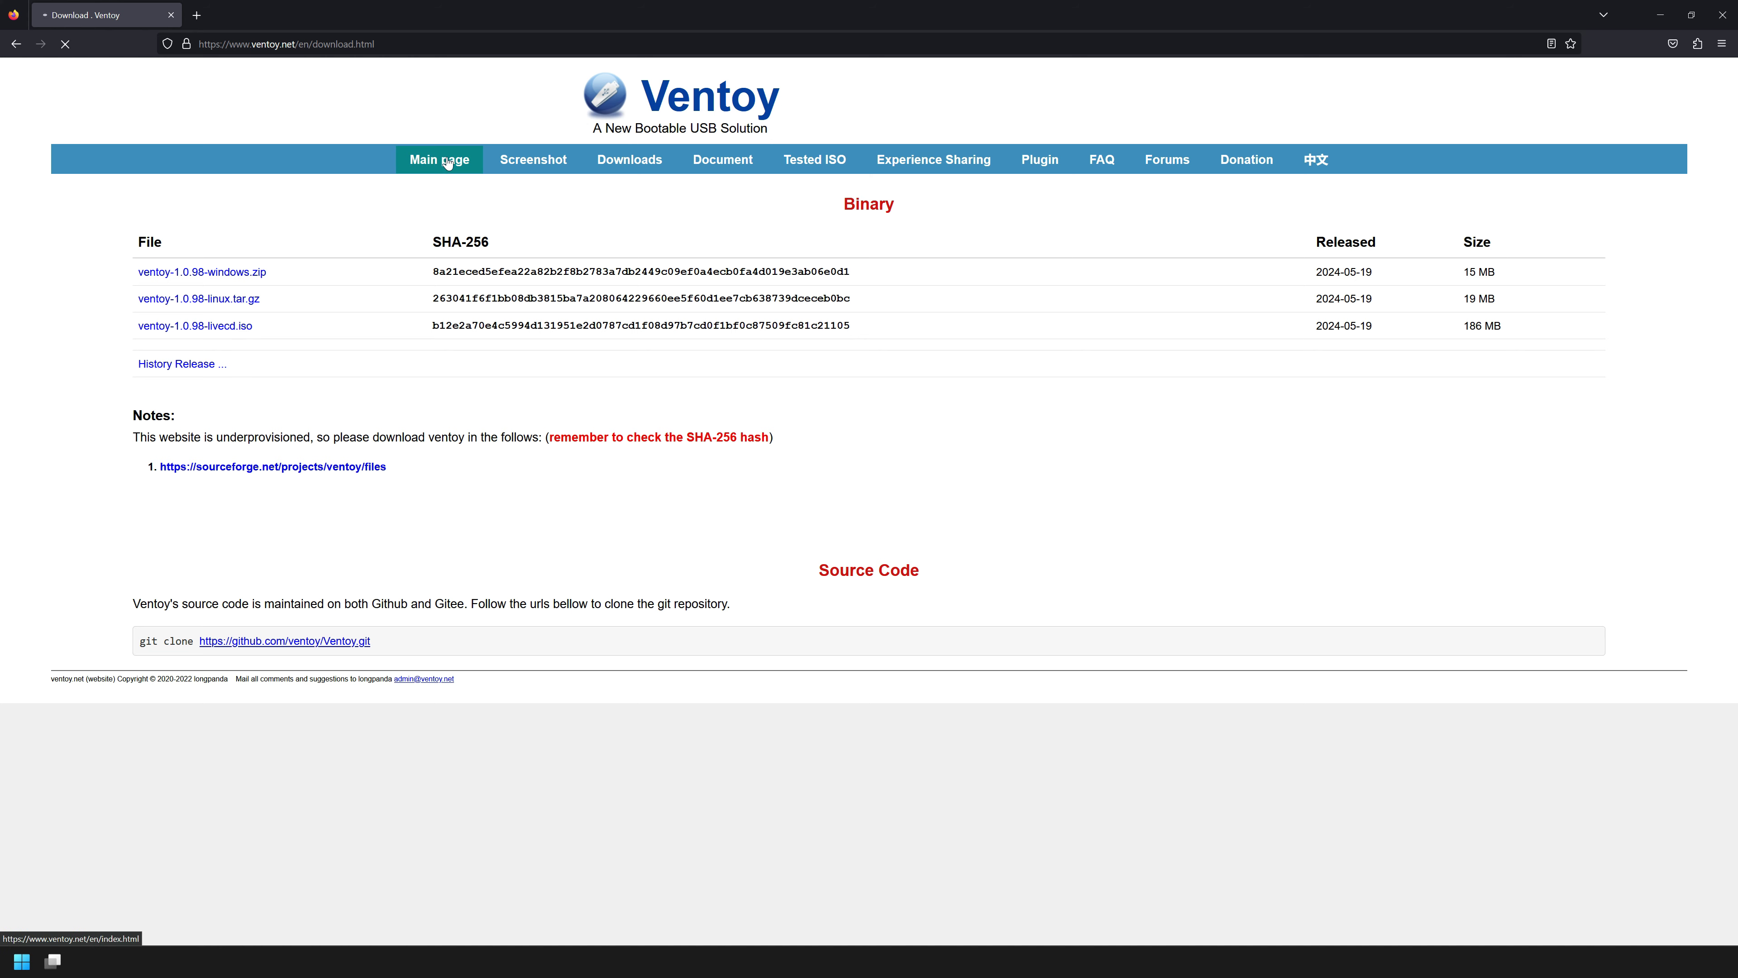
Examine the Ventoy feature list, including supported drive types, direct ISO booting, UEFI Secure Boot and the native Legacy and UEFI boot menu.
scroll(834, 400, "down", 5)
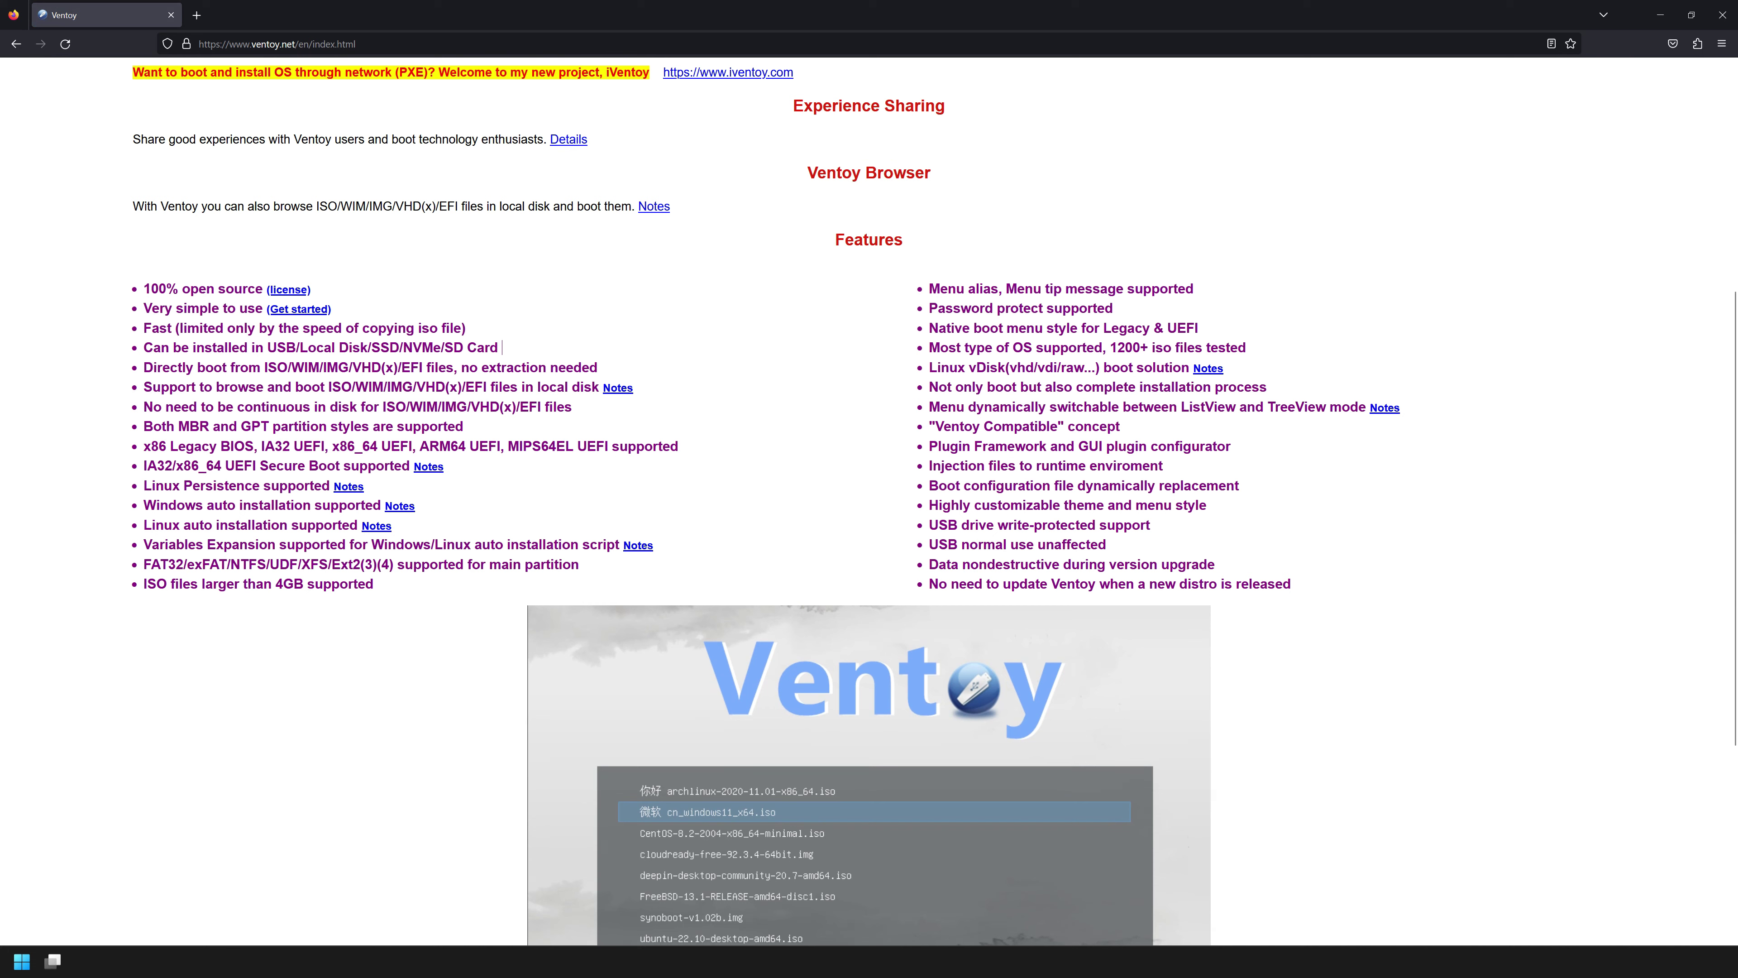
left_click_drag(142, 347, 500, 347)
left_click(722, 320)
left_click_drag(265, 367, 337, 367)
left_click(336, 367)
left_click(702, 367)
left_click_drag(144, 465, 410, 466)
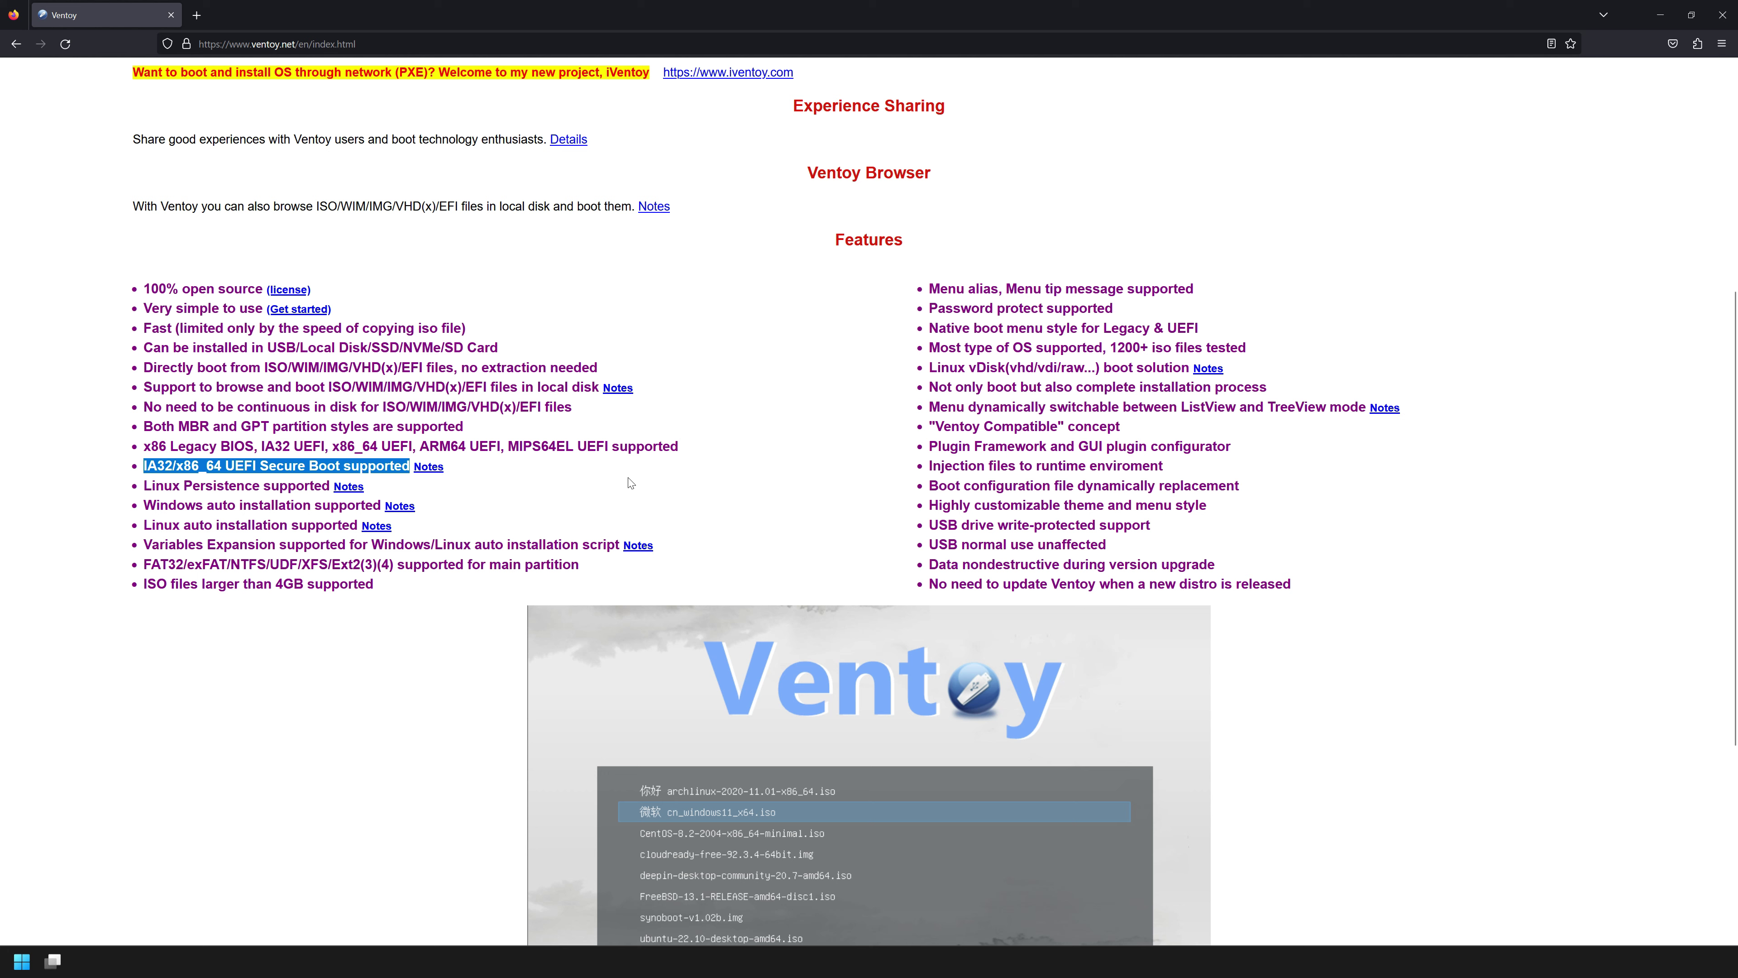
left_click(731, 421)
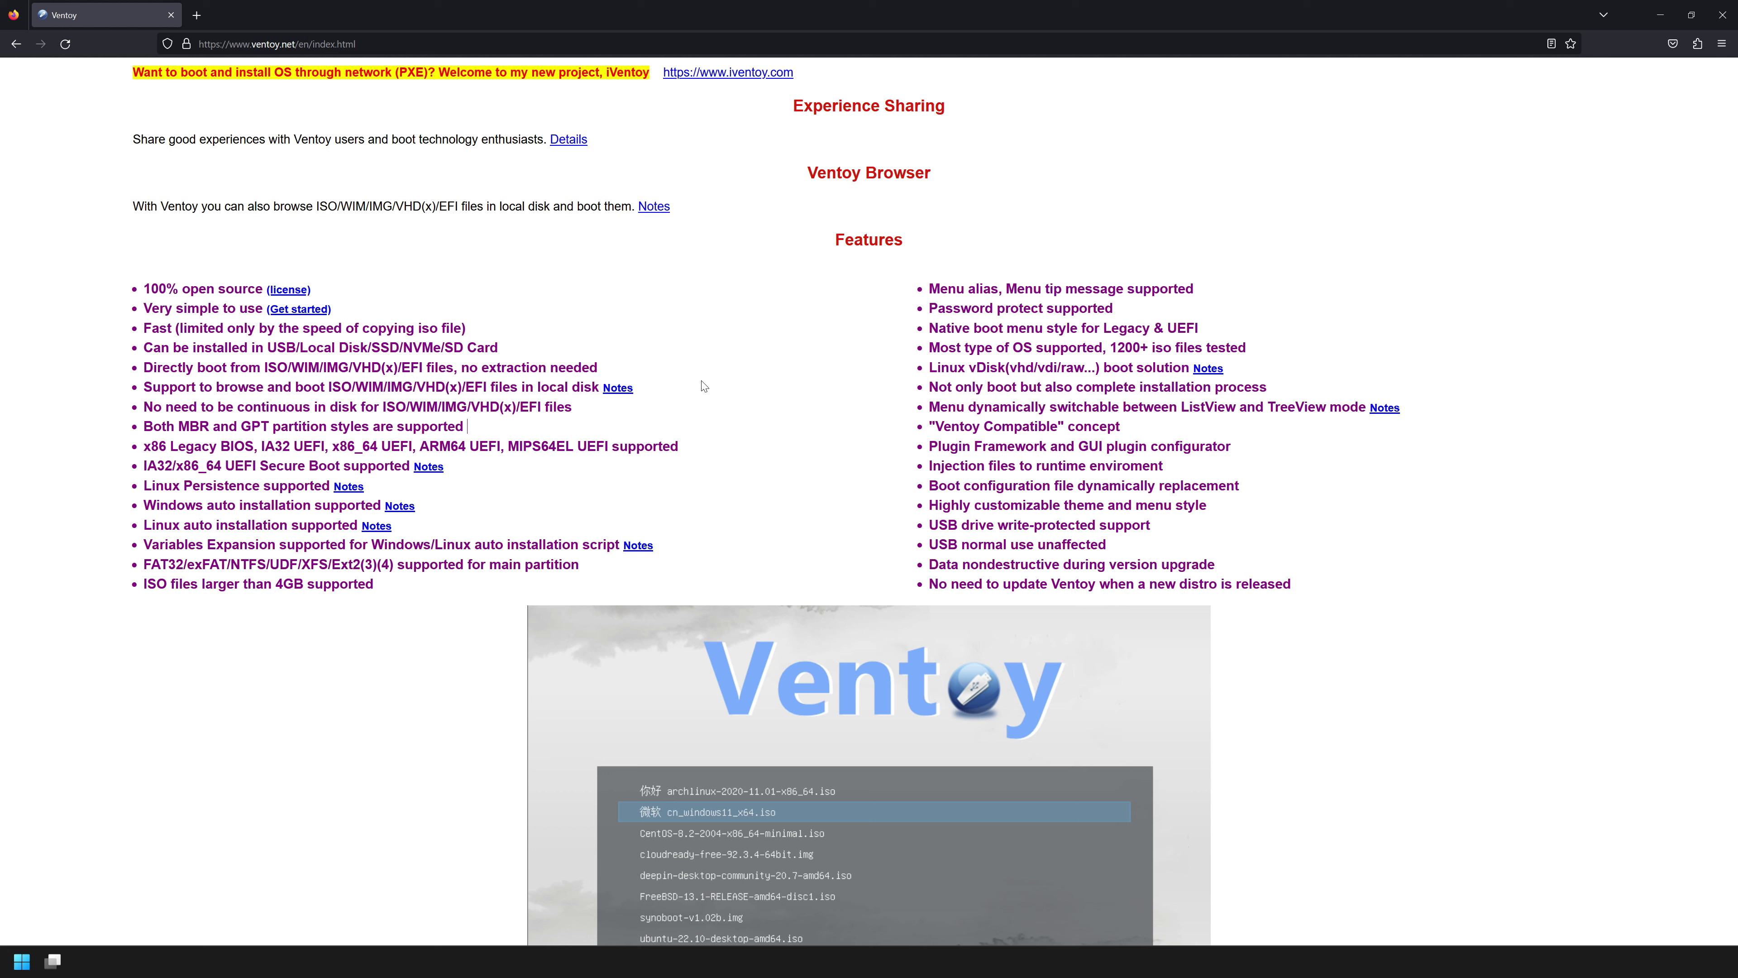
left_click_drag(1199, 328, 928, 329)
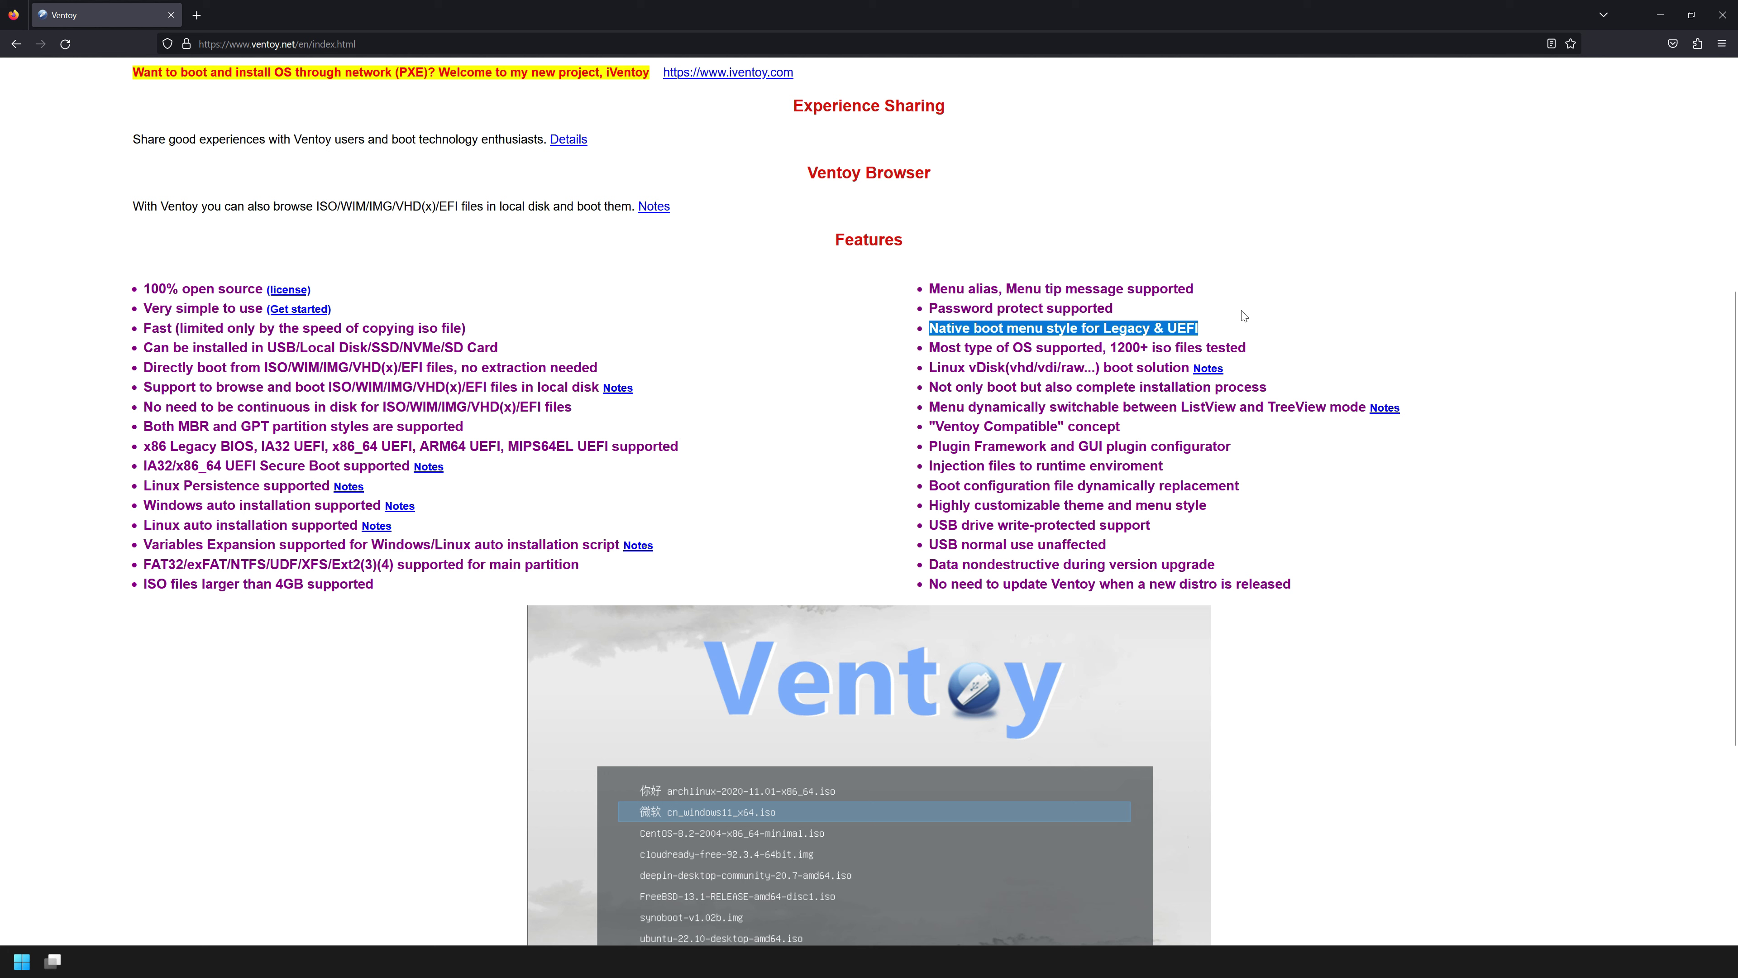
left_click(1232, 302)
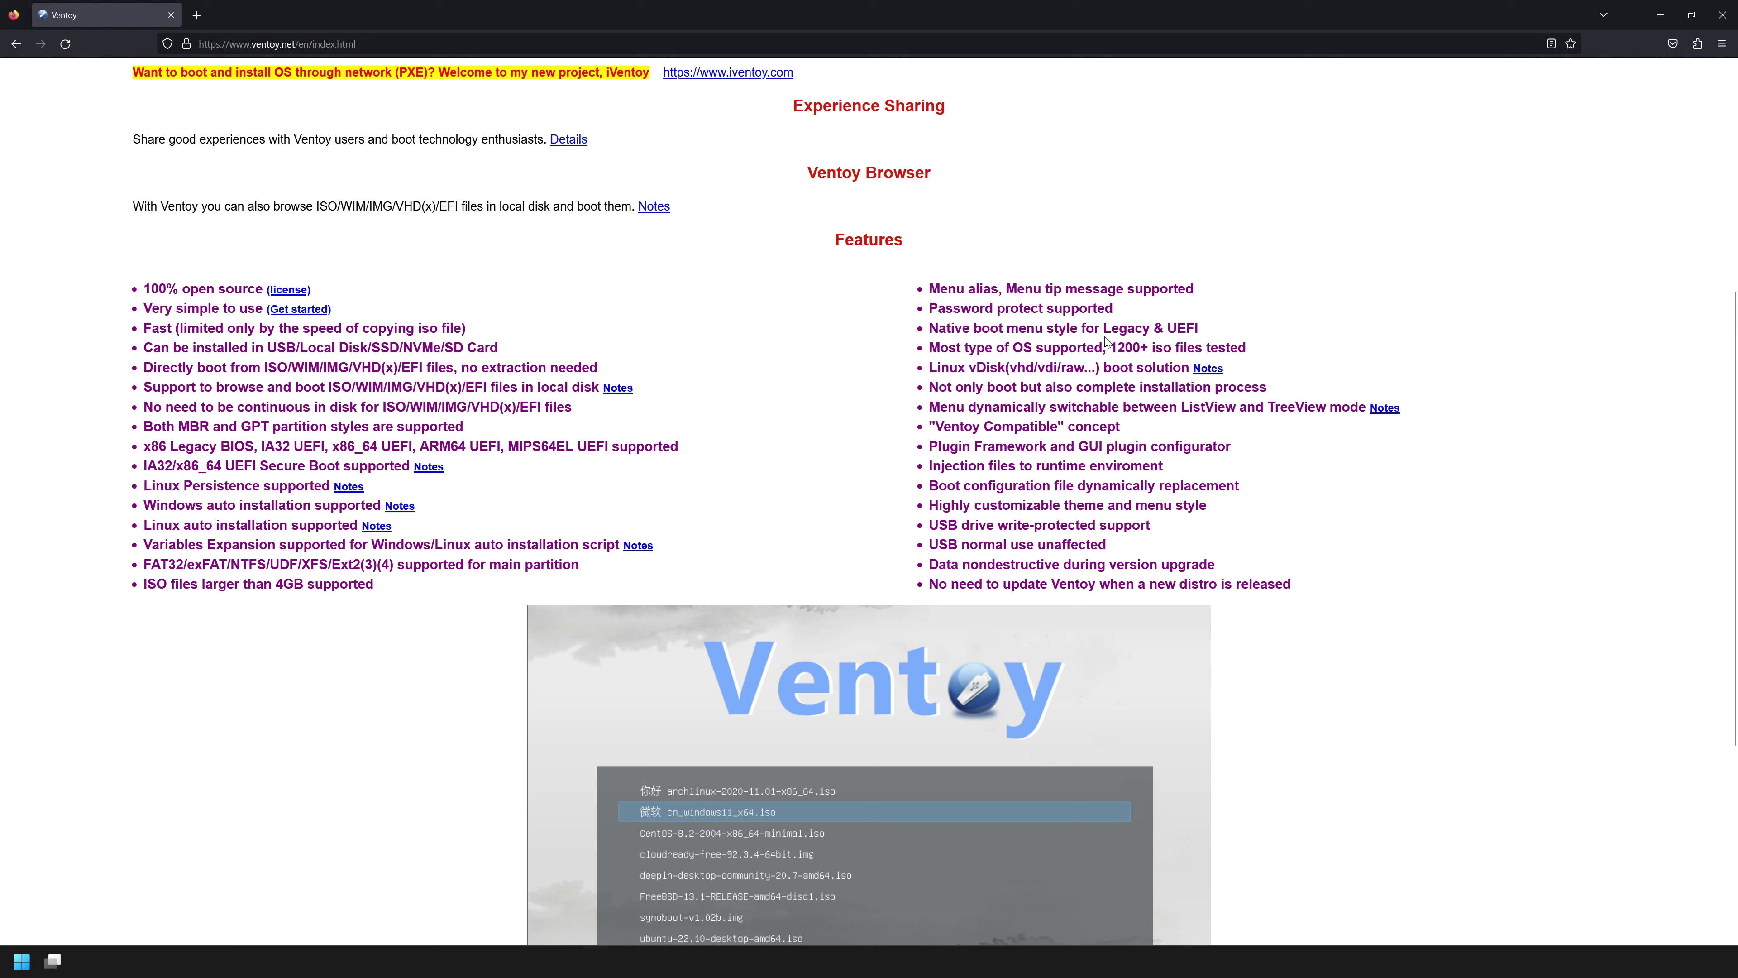
left_click_drag(929, 328, 1205, 331)
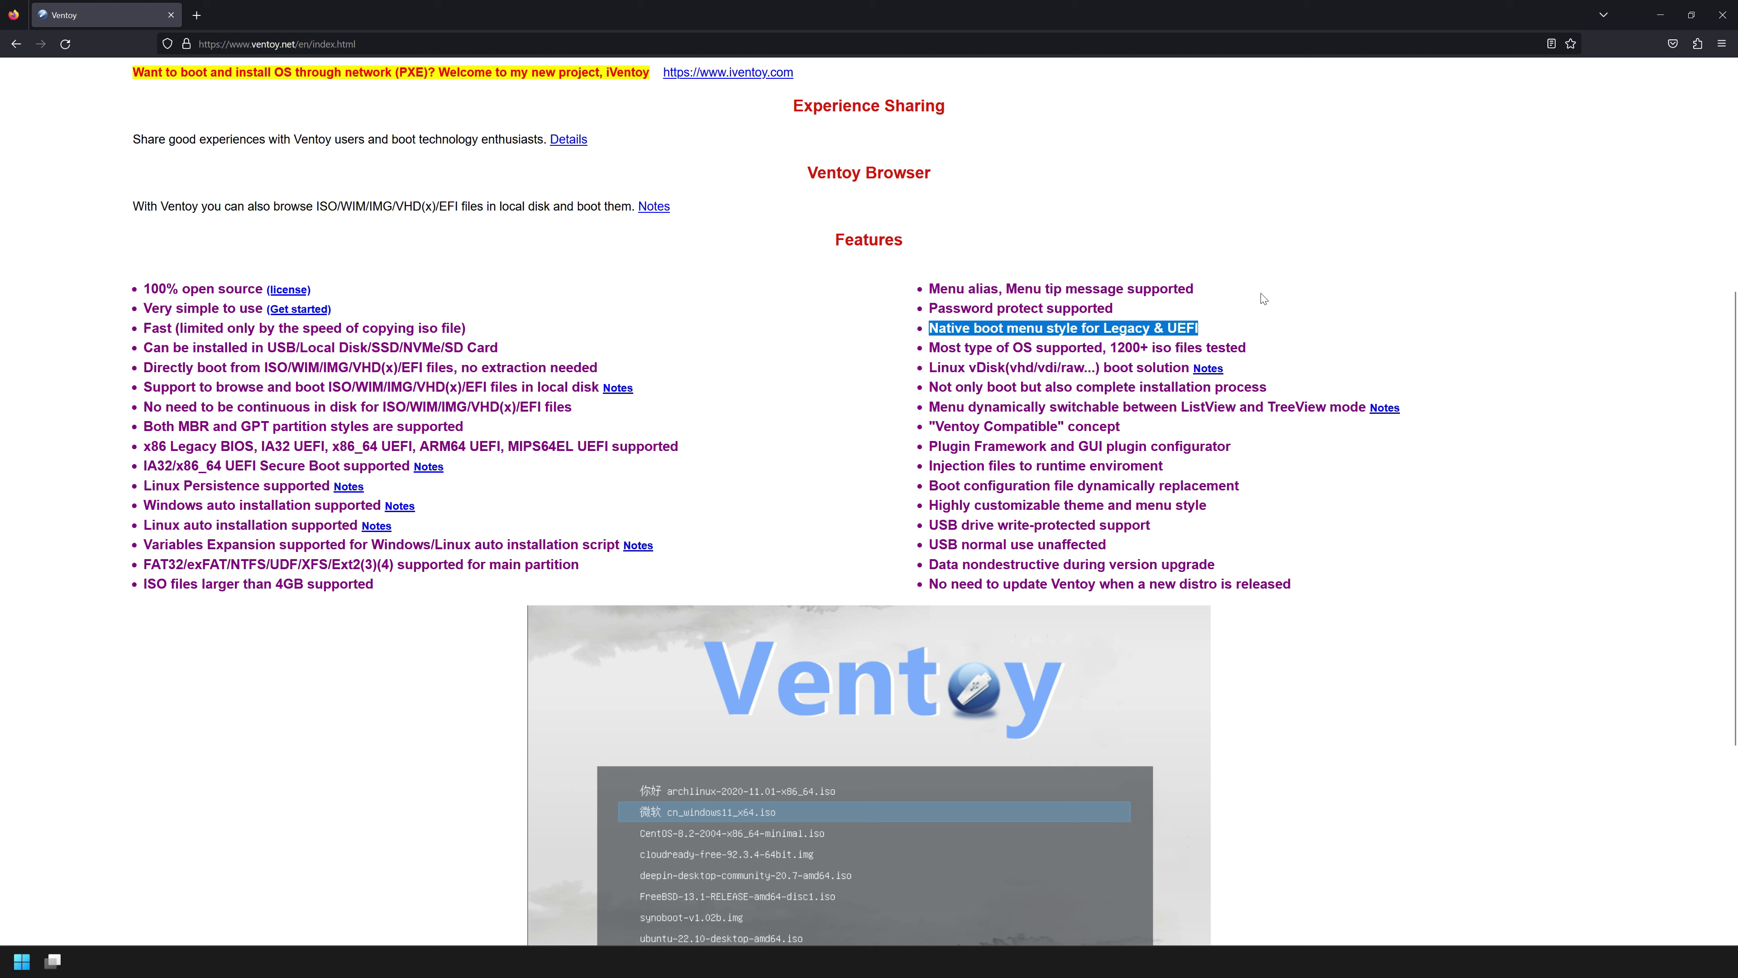
left_click(1252, 308)
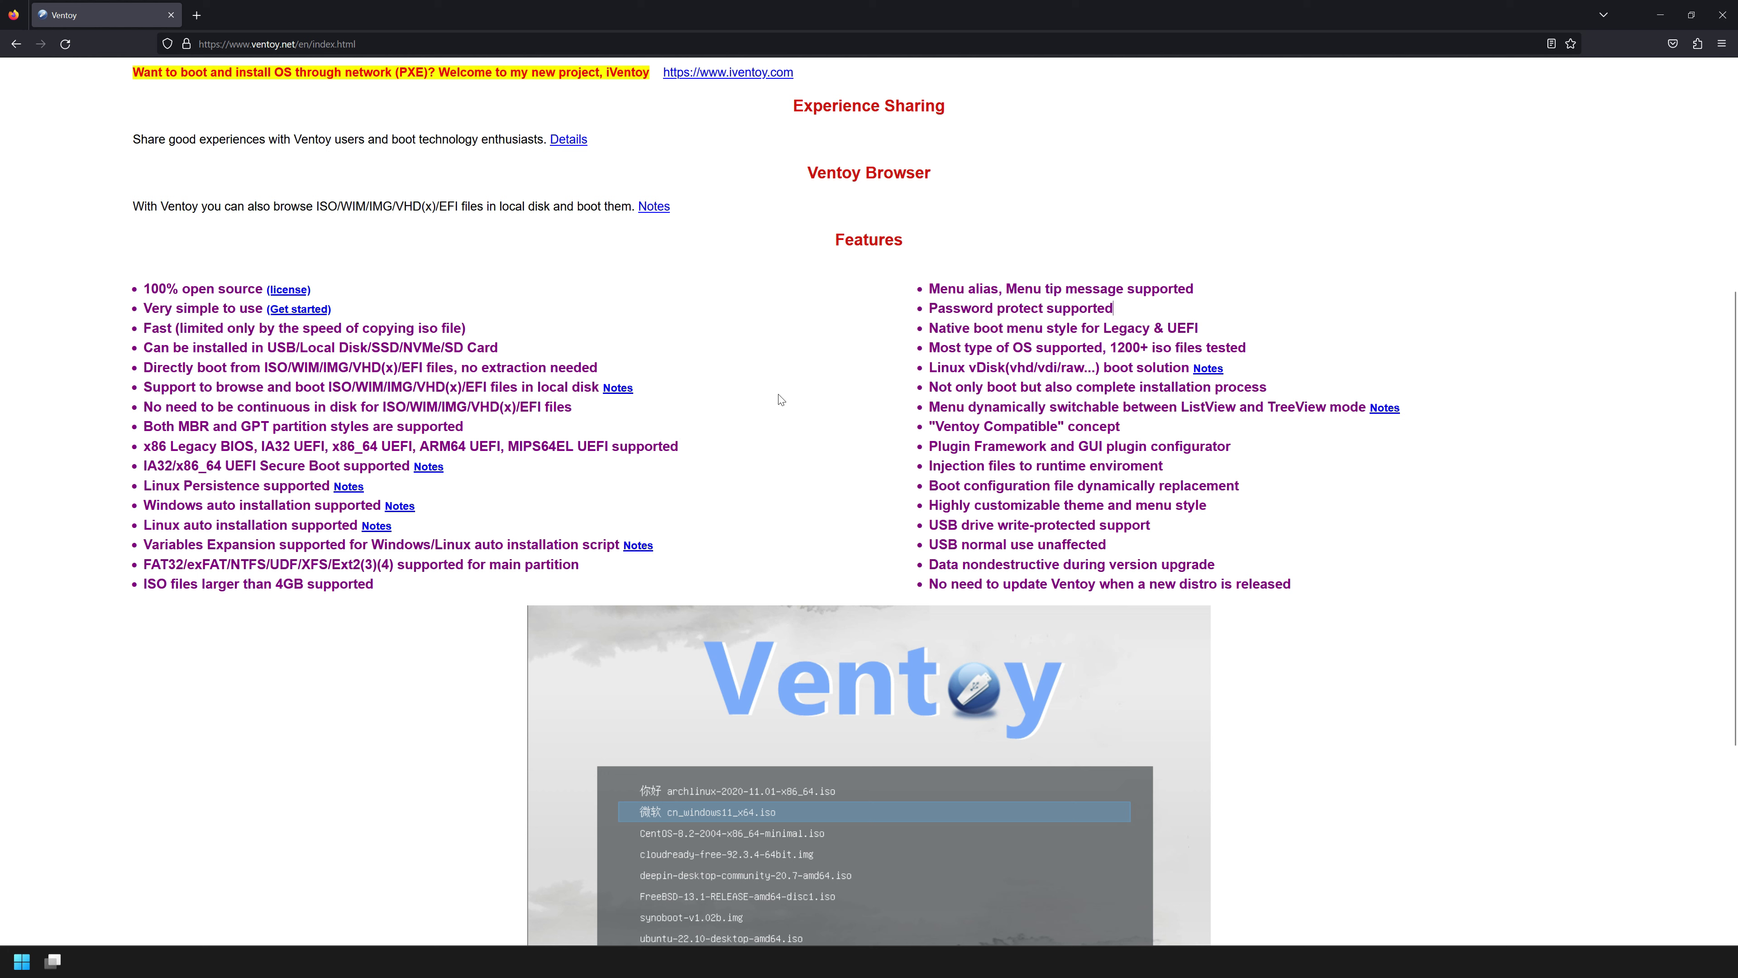
left_click(761, 396)
Browse the list of tested ISO image files by operating system series, and return to the main page.
scroll(759, 402, "up", 5)
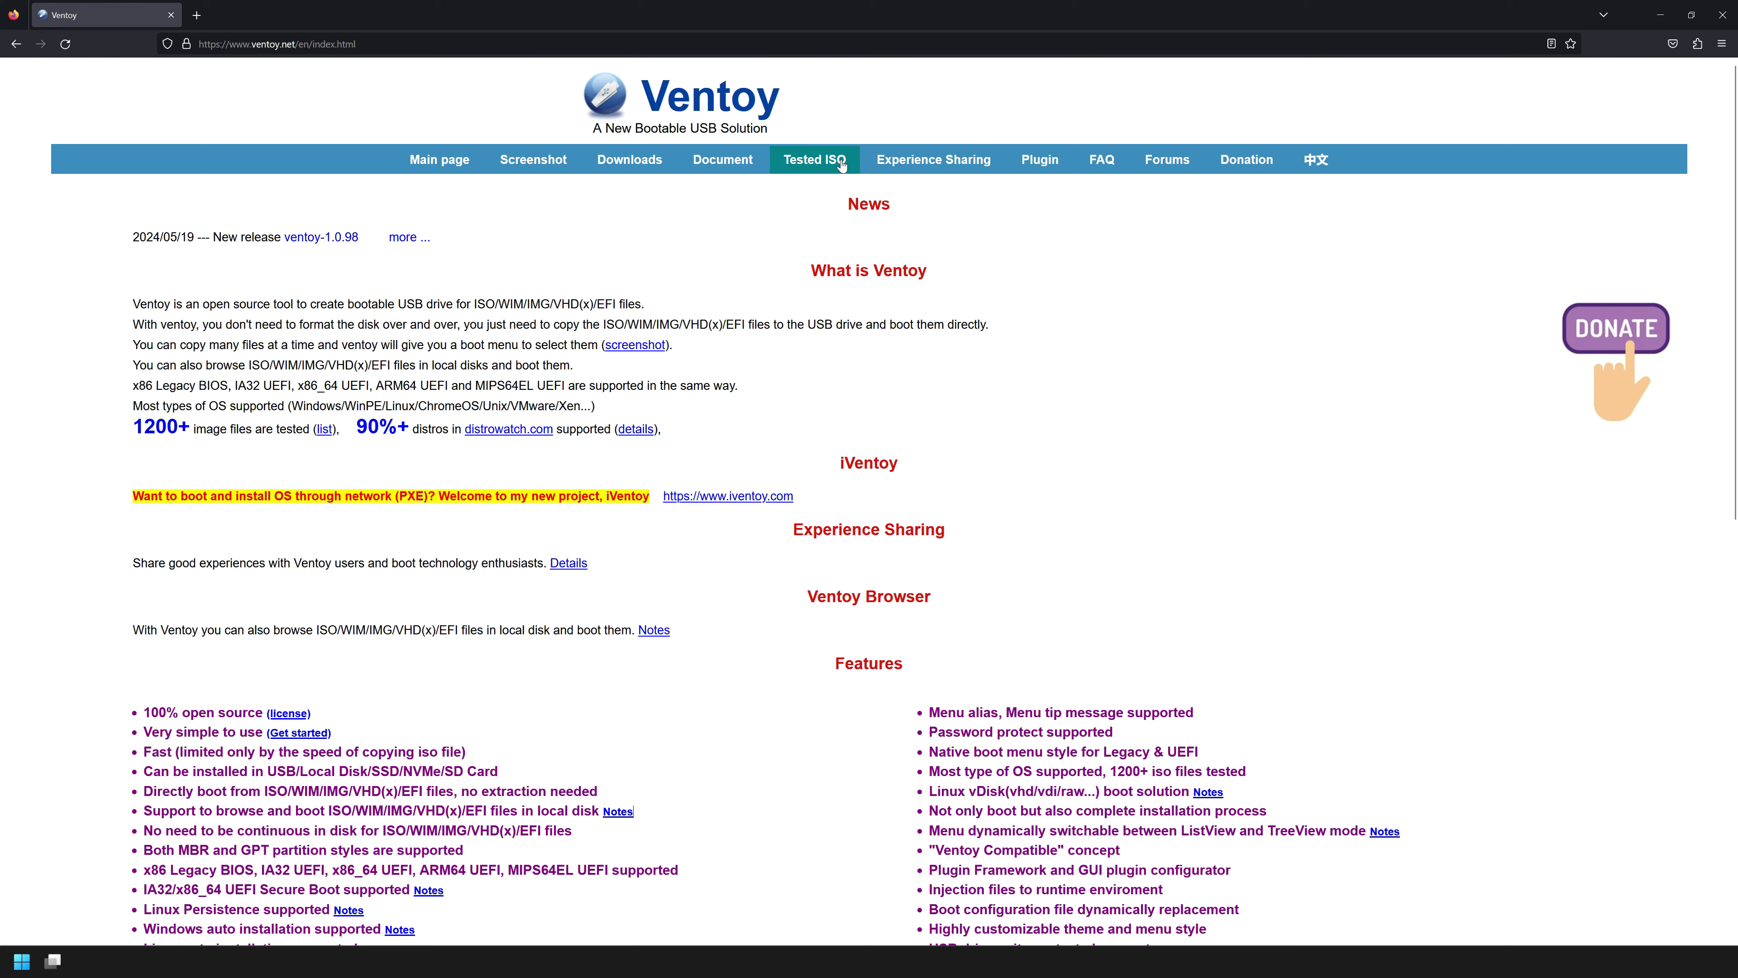
left_click(824, 163)
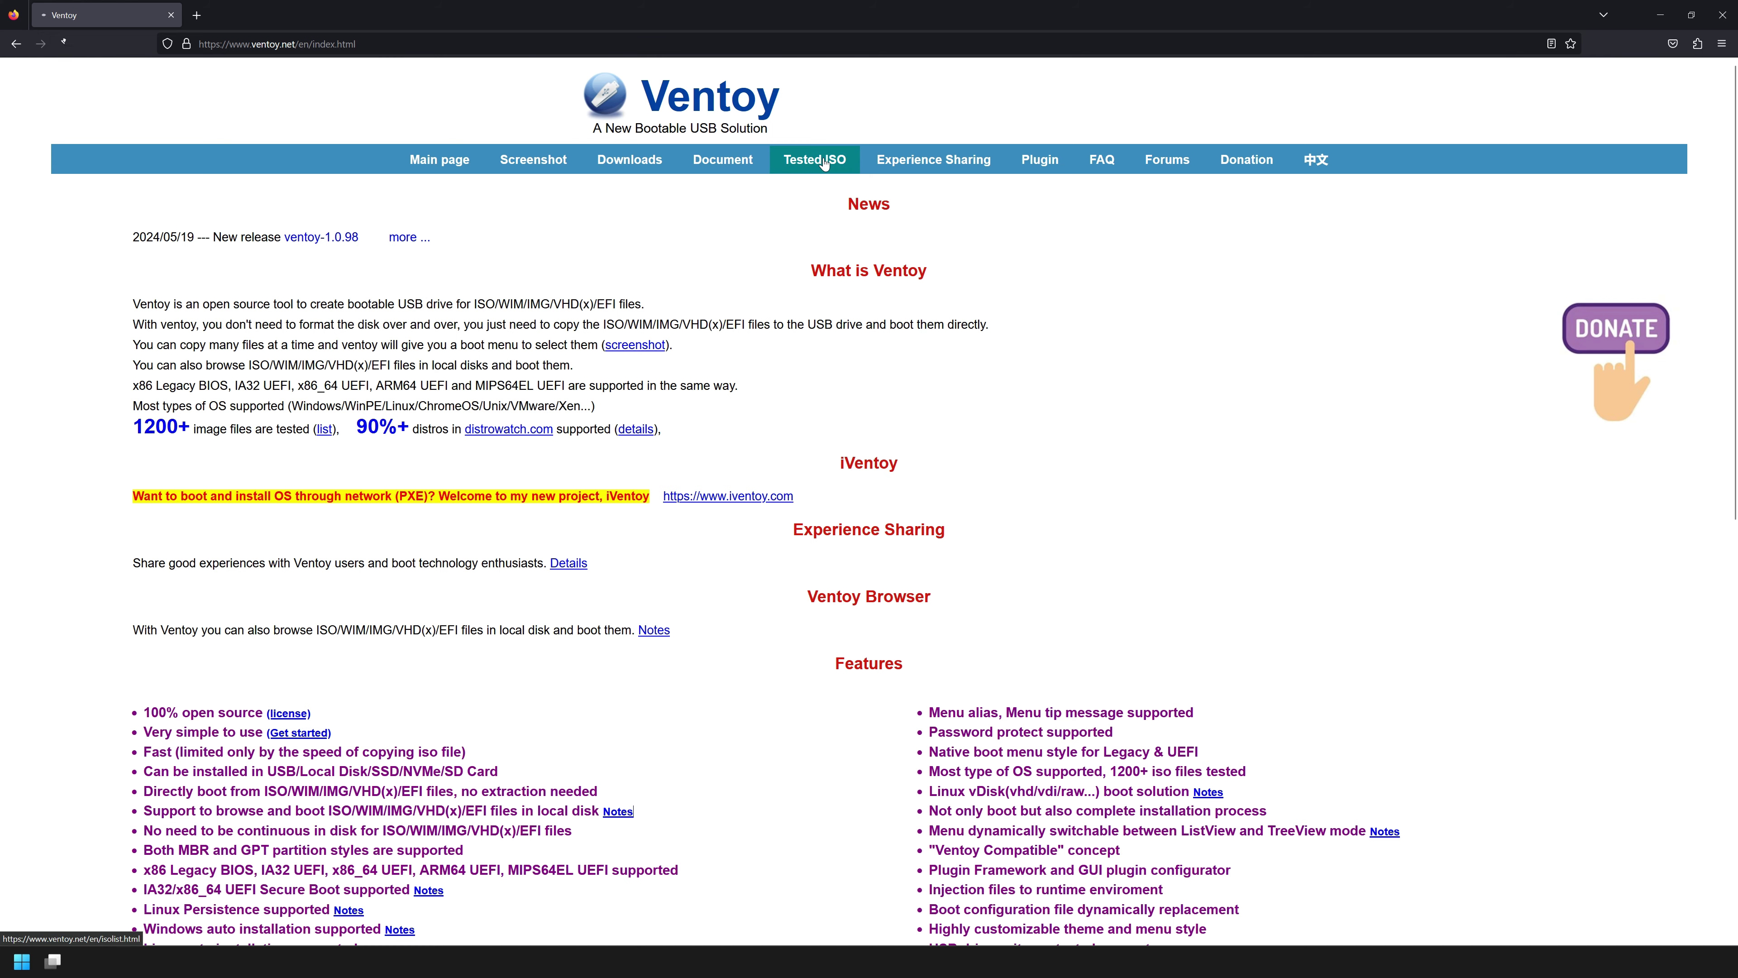
scroll(297, 195, "down", 6)
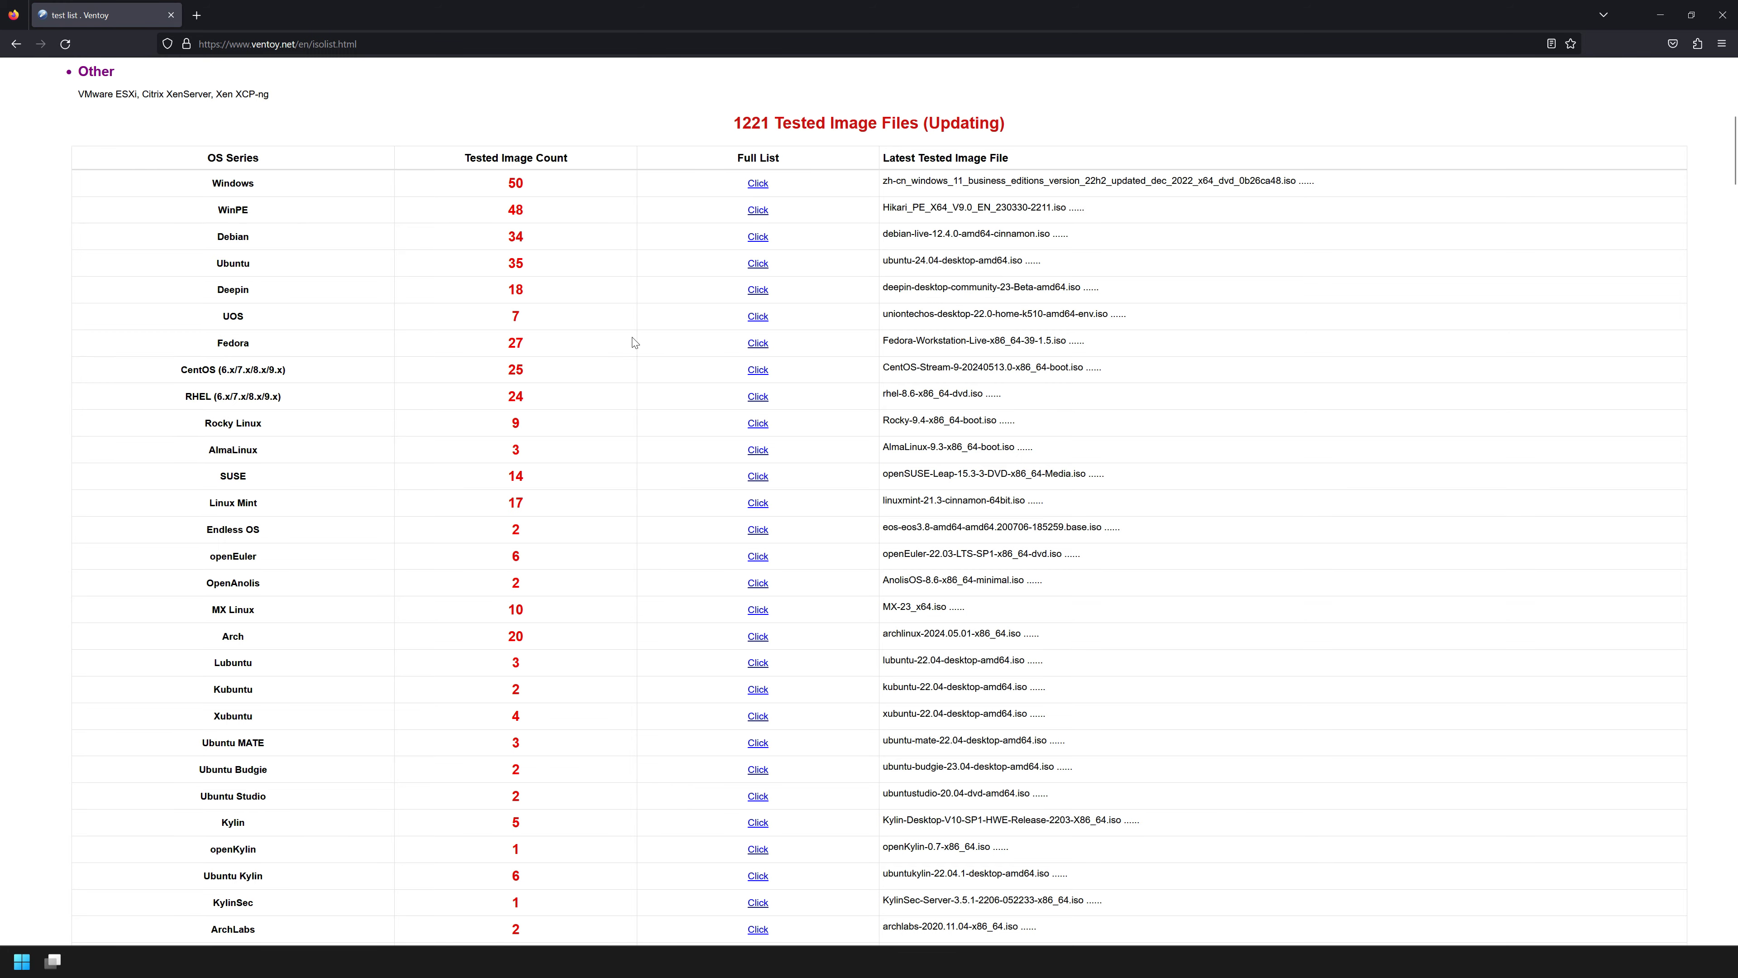
scroll(636, 326, "down", 10)
scroll(636, 321, "down", 20)
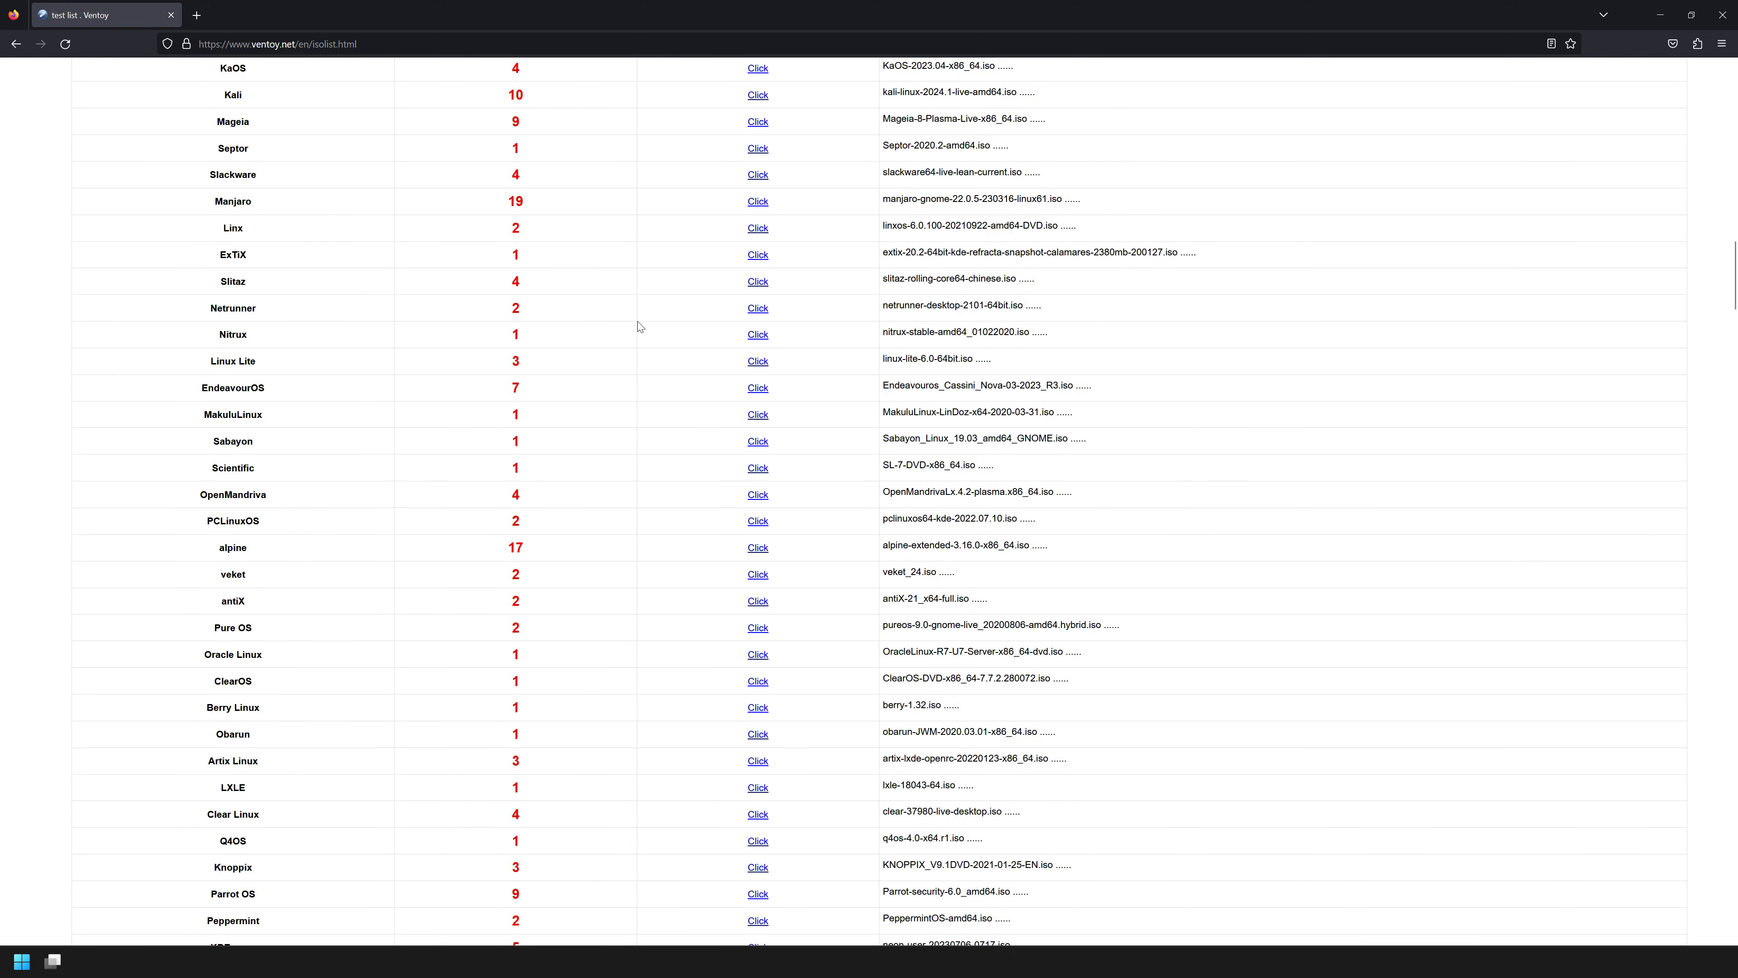
scroll(642, 376, "down", 20)
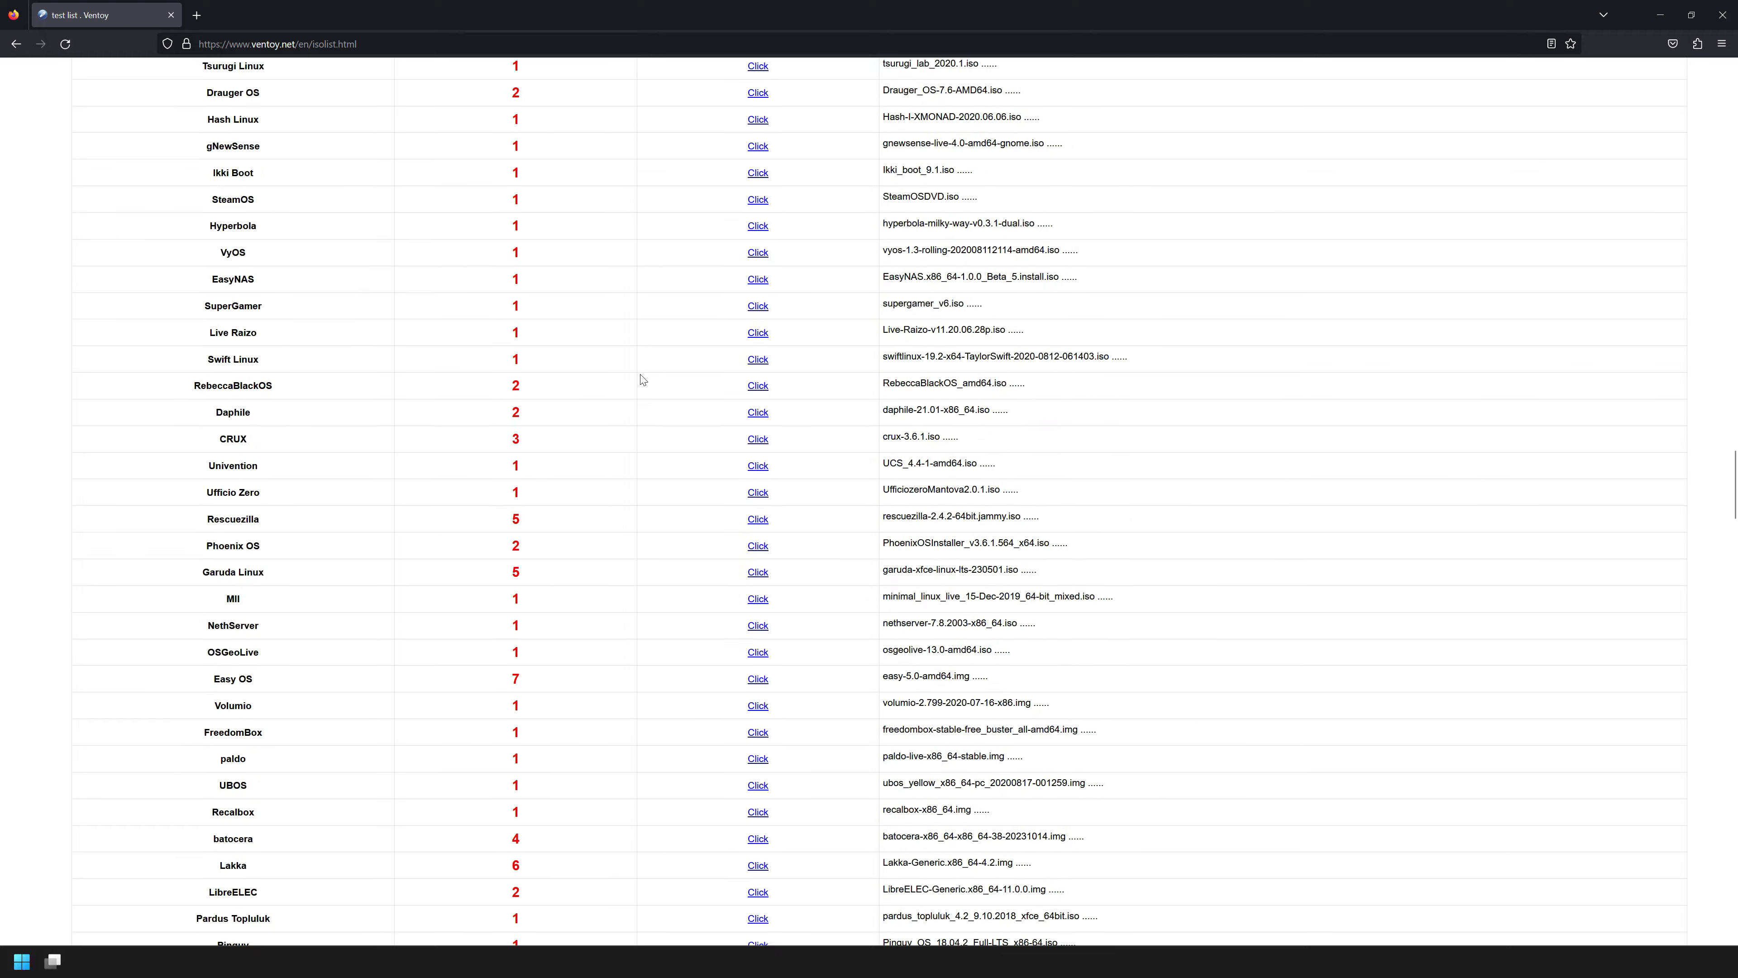
scroll(641, 380, "down", 5)
key("Home")
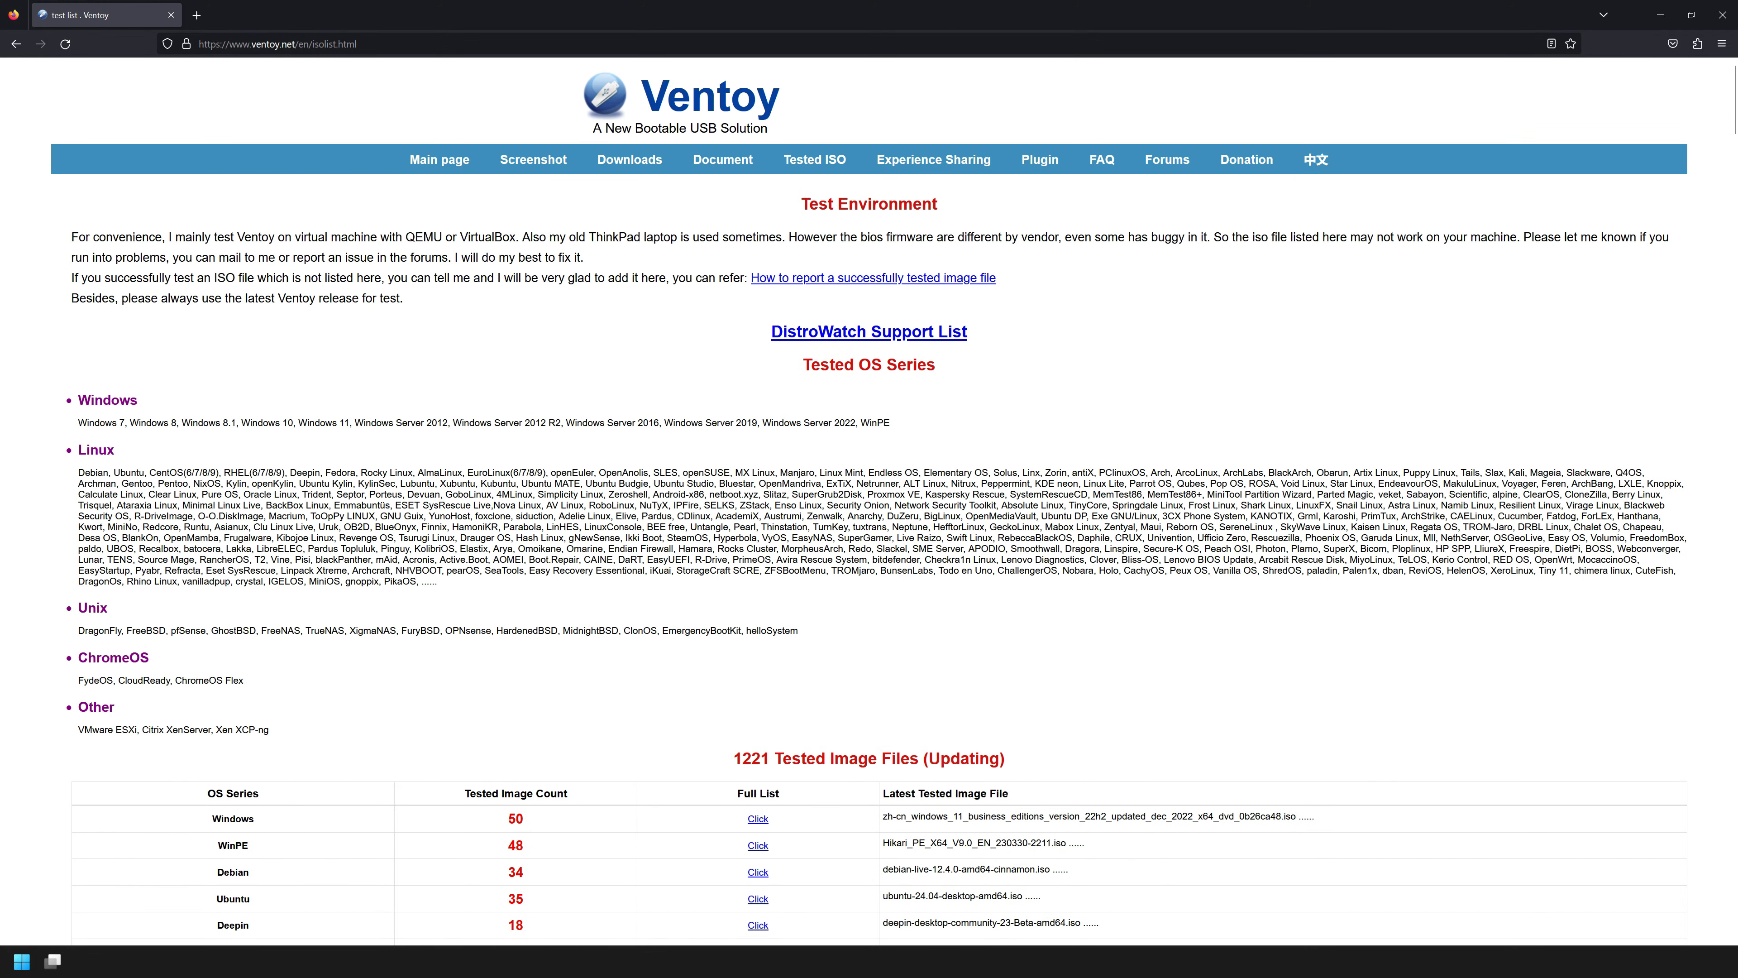
left_click(441, 160)
scroll(975, 480, "down", 5)
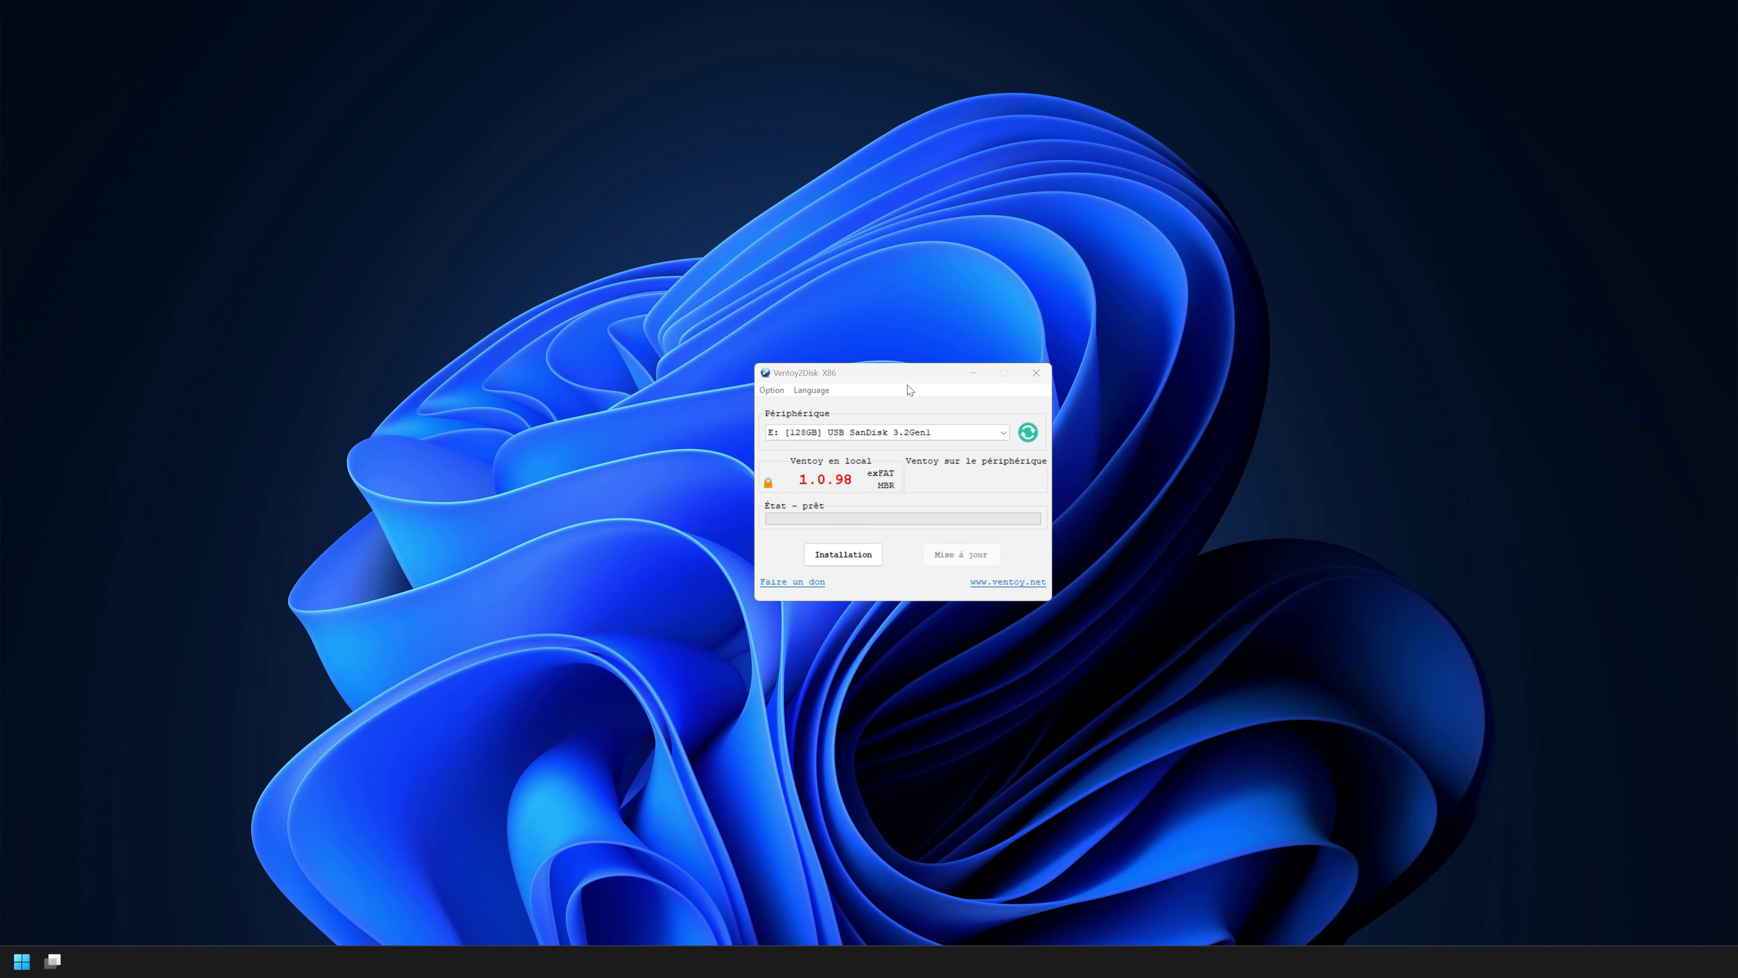
In Ventoy2Disk, choose the 128GB USB SanDisk drive E: as the device and view the available interface languages.
left_click_drag(887, 372, 864, 376)
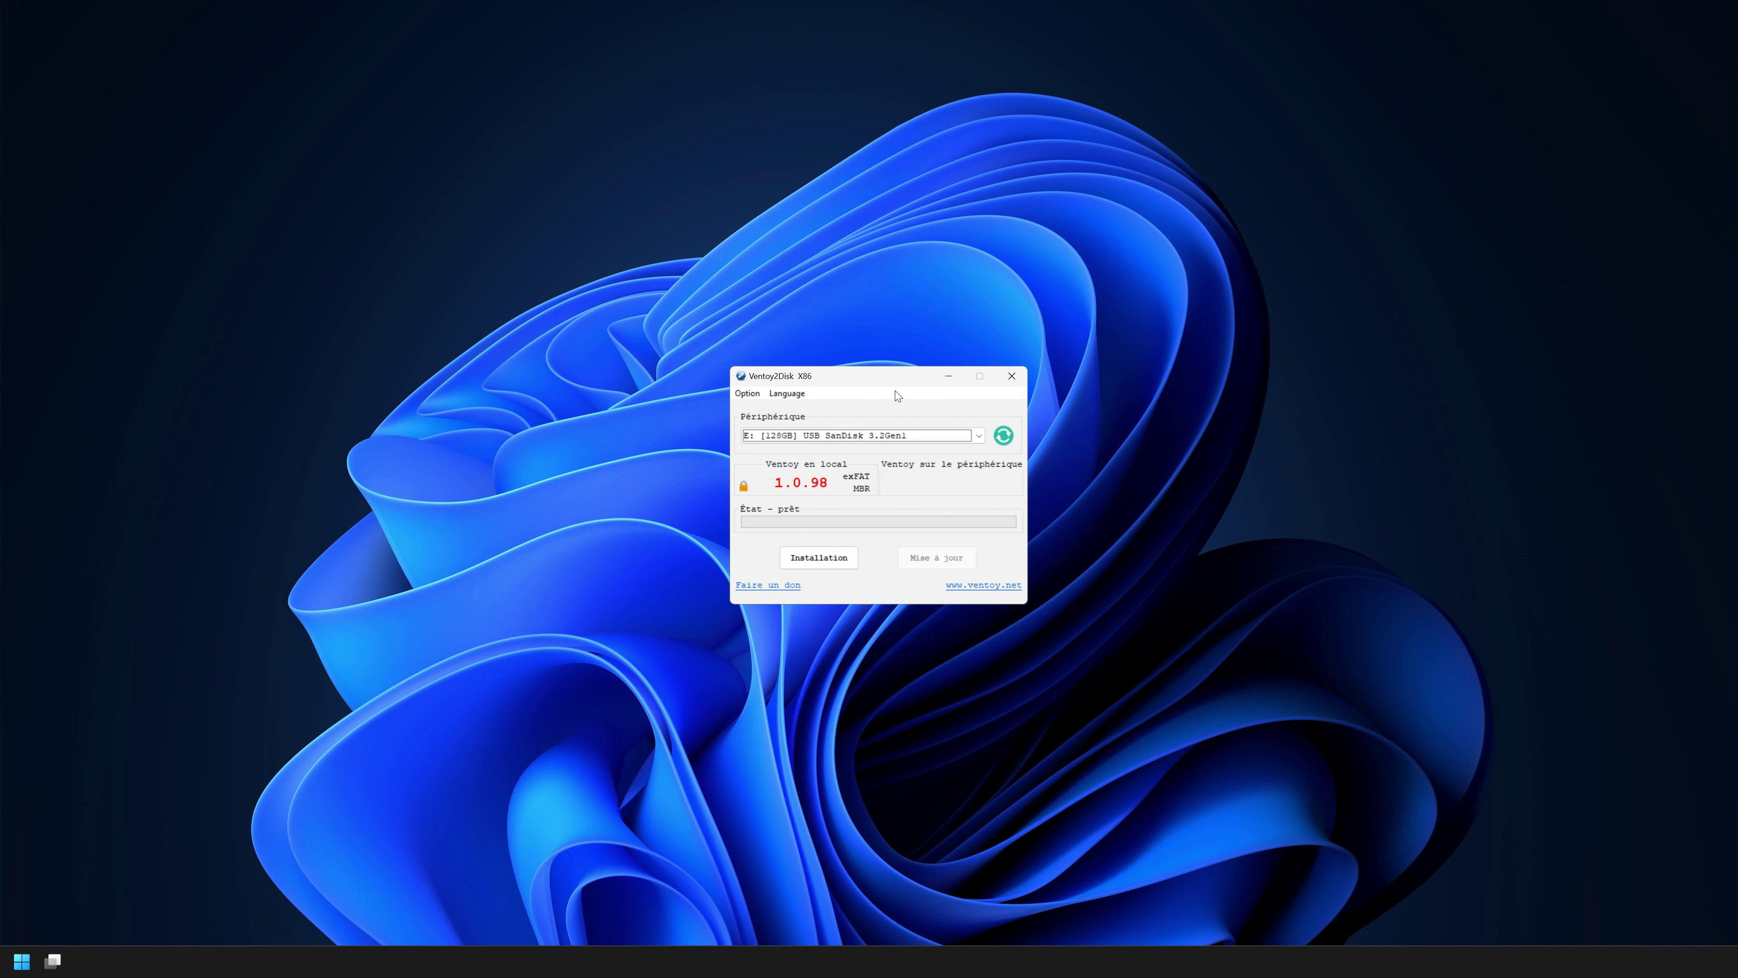
left_click(909, 438)
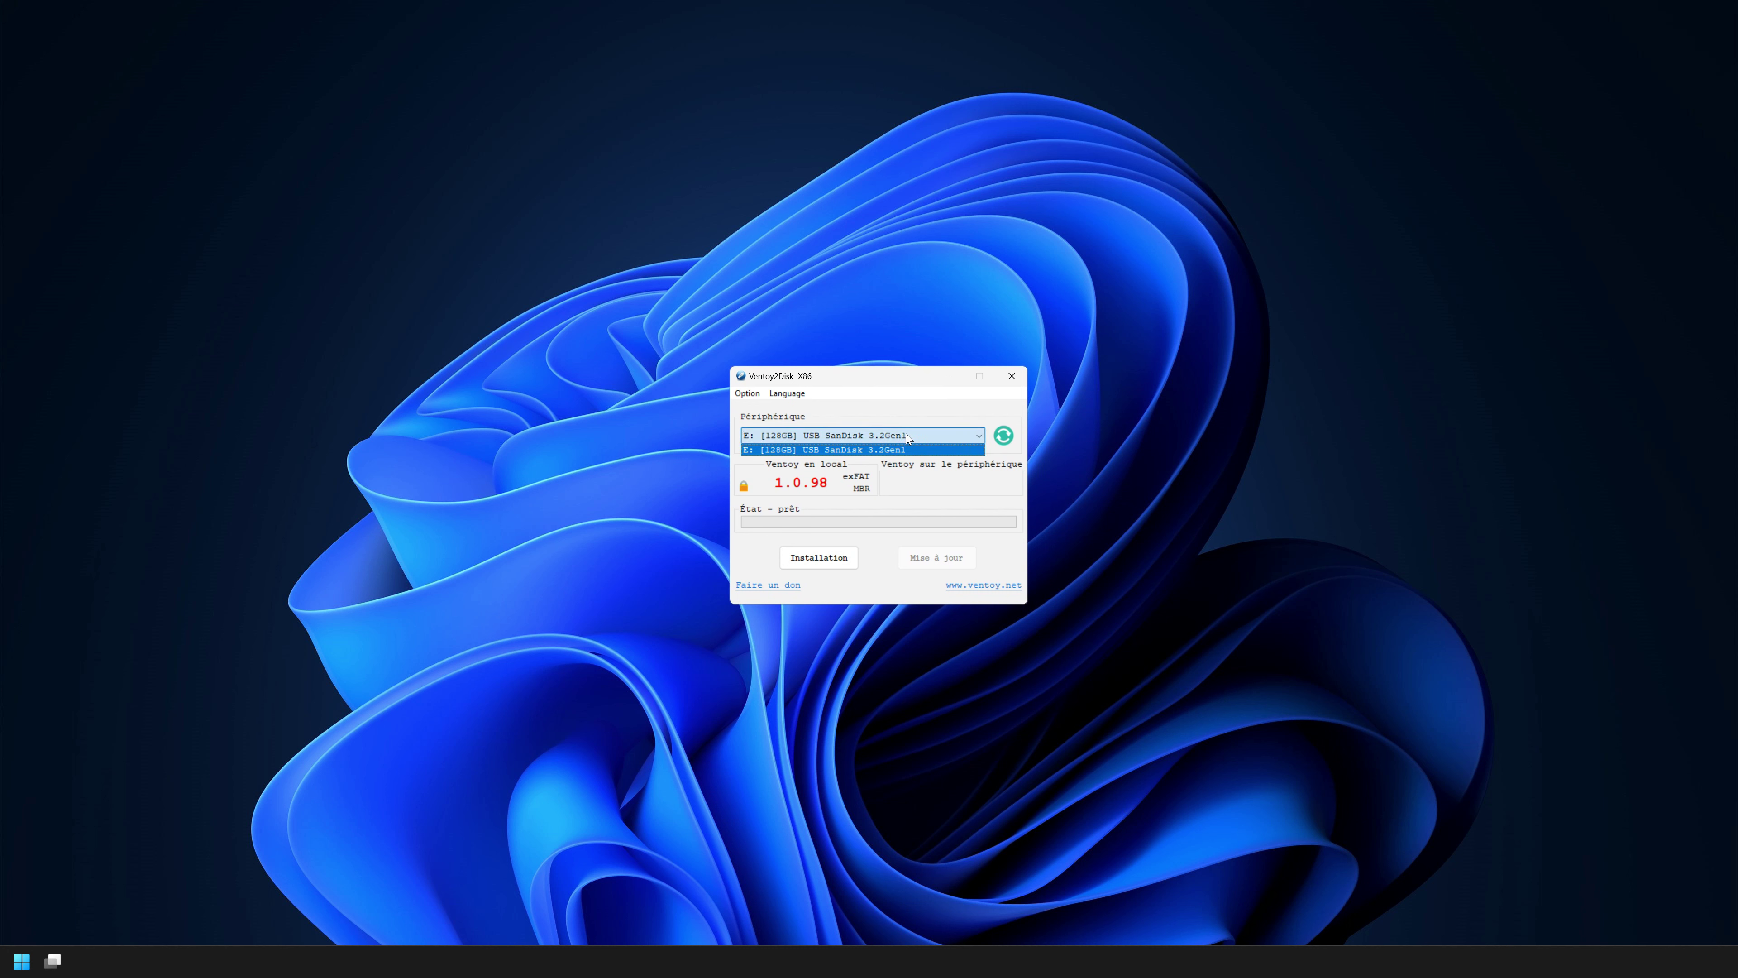
left_click(866, 449)
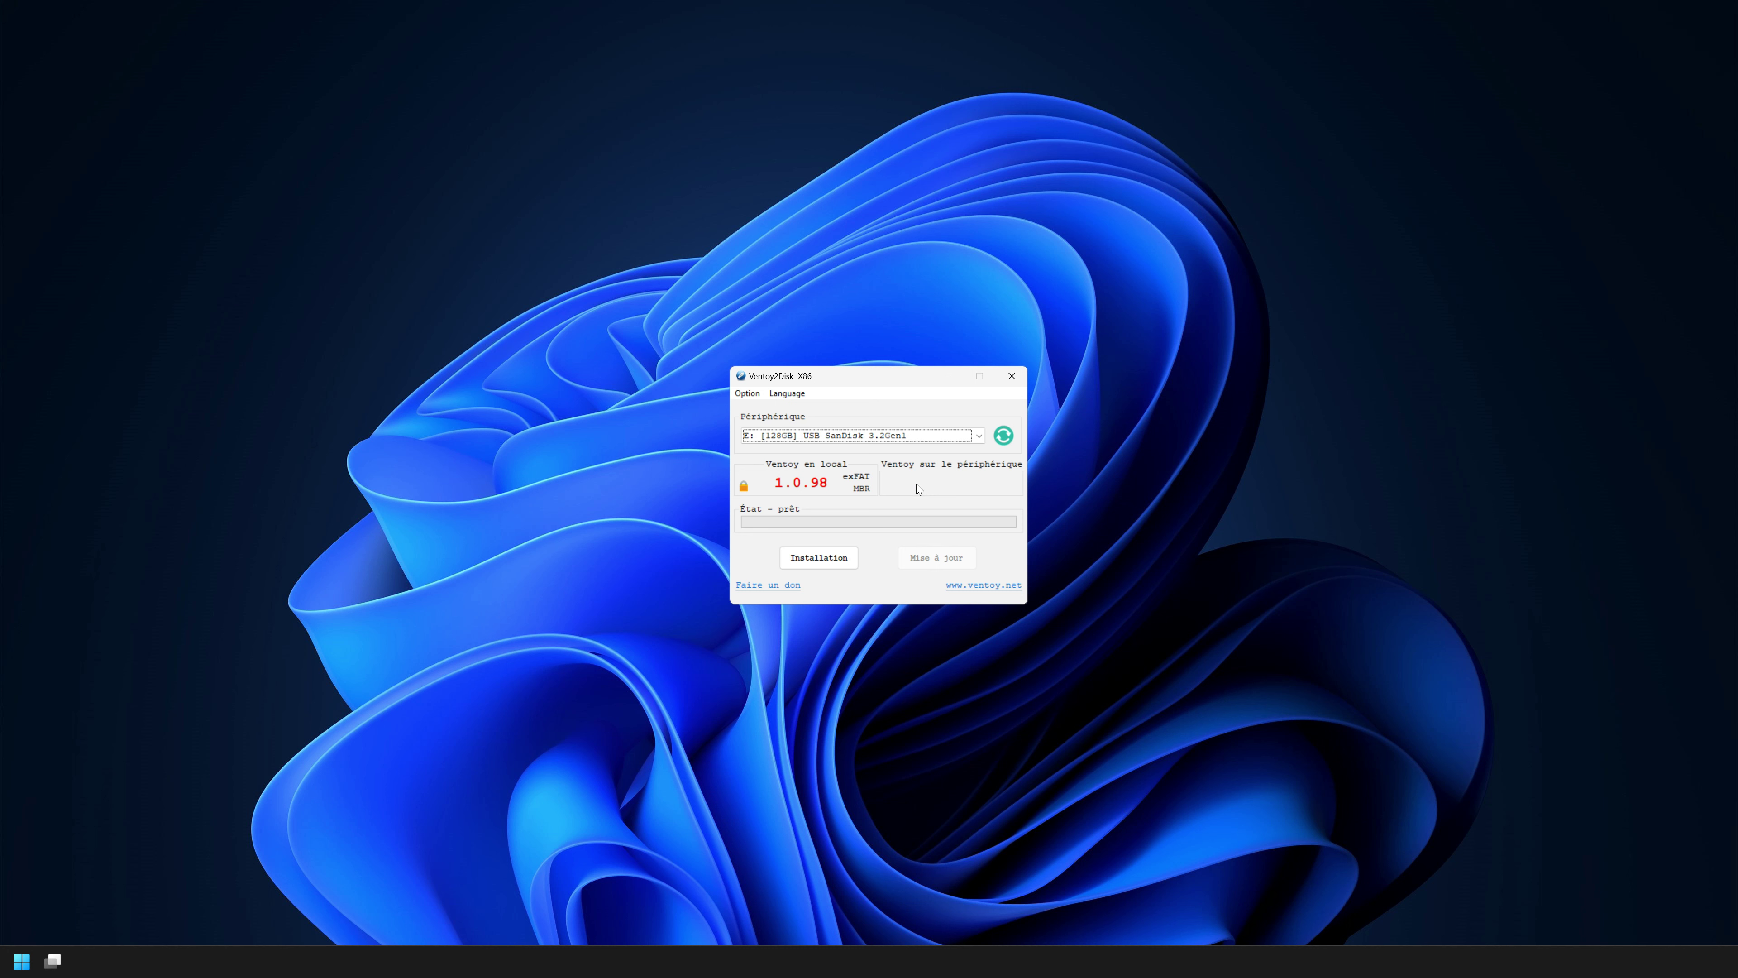
left_click(784, 396)
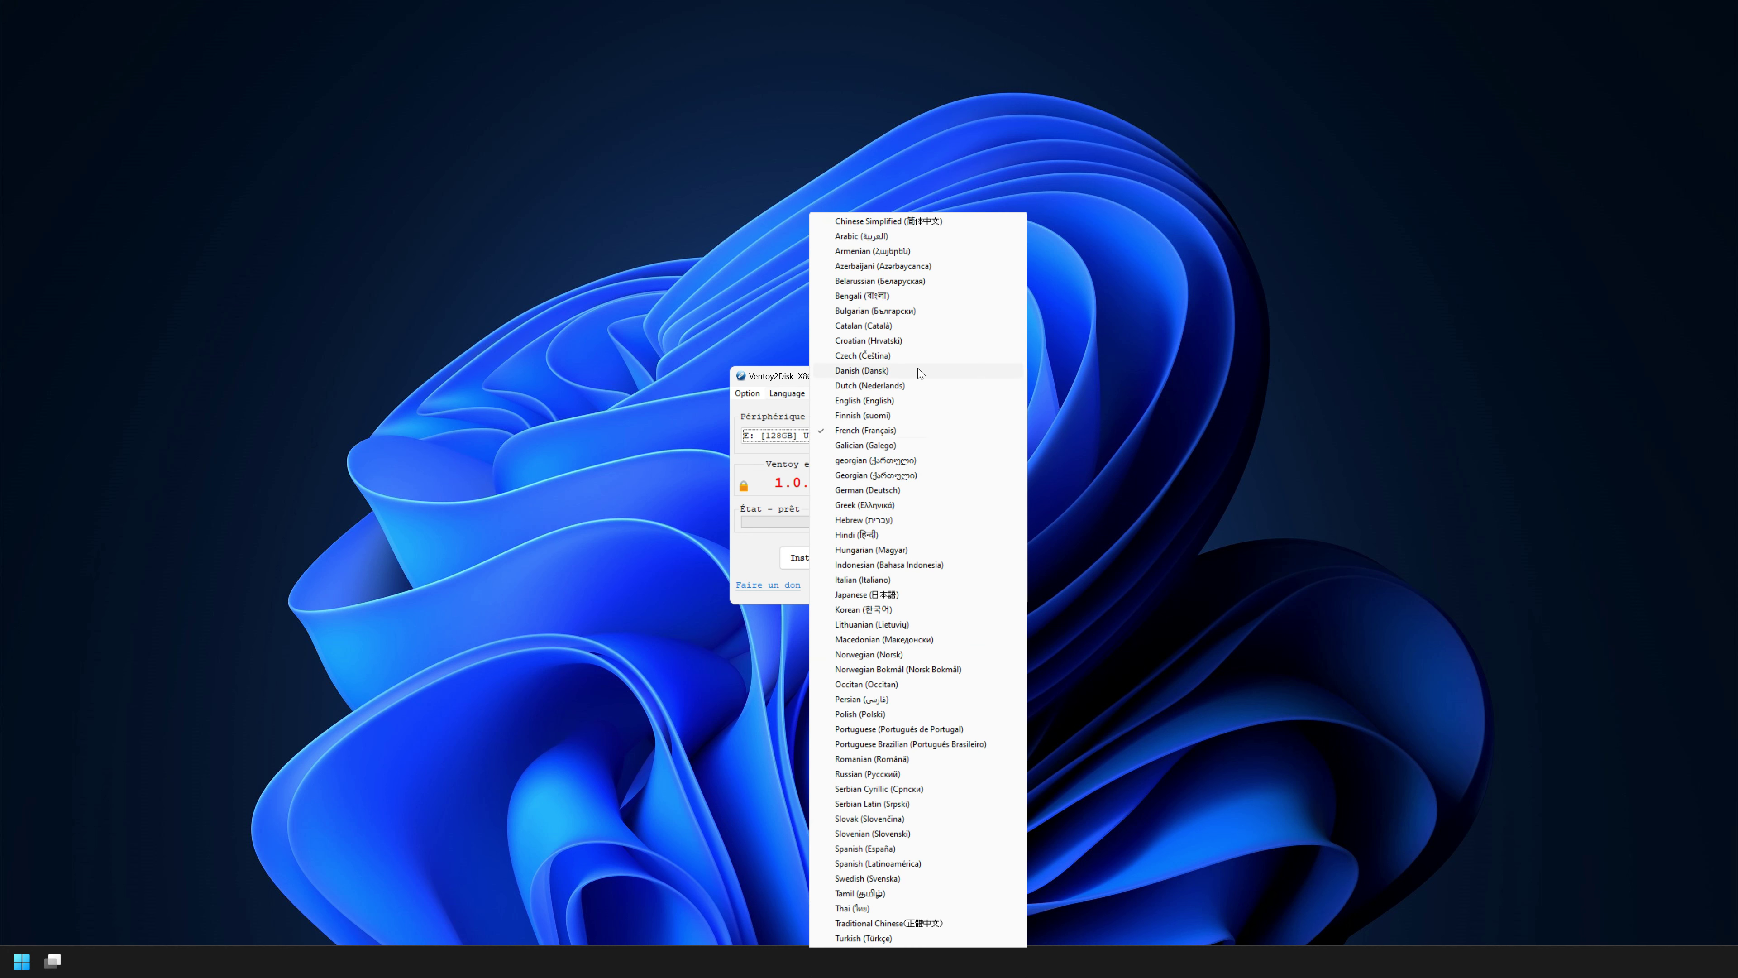
left_click(784, 395)
Check the Secure Boot and partition type options, and confirm a partition configuration with exFAT, default cluster size and 4 KB alignment.
left_click(749, 396)
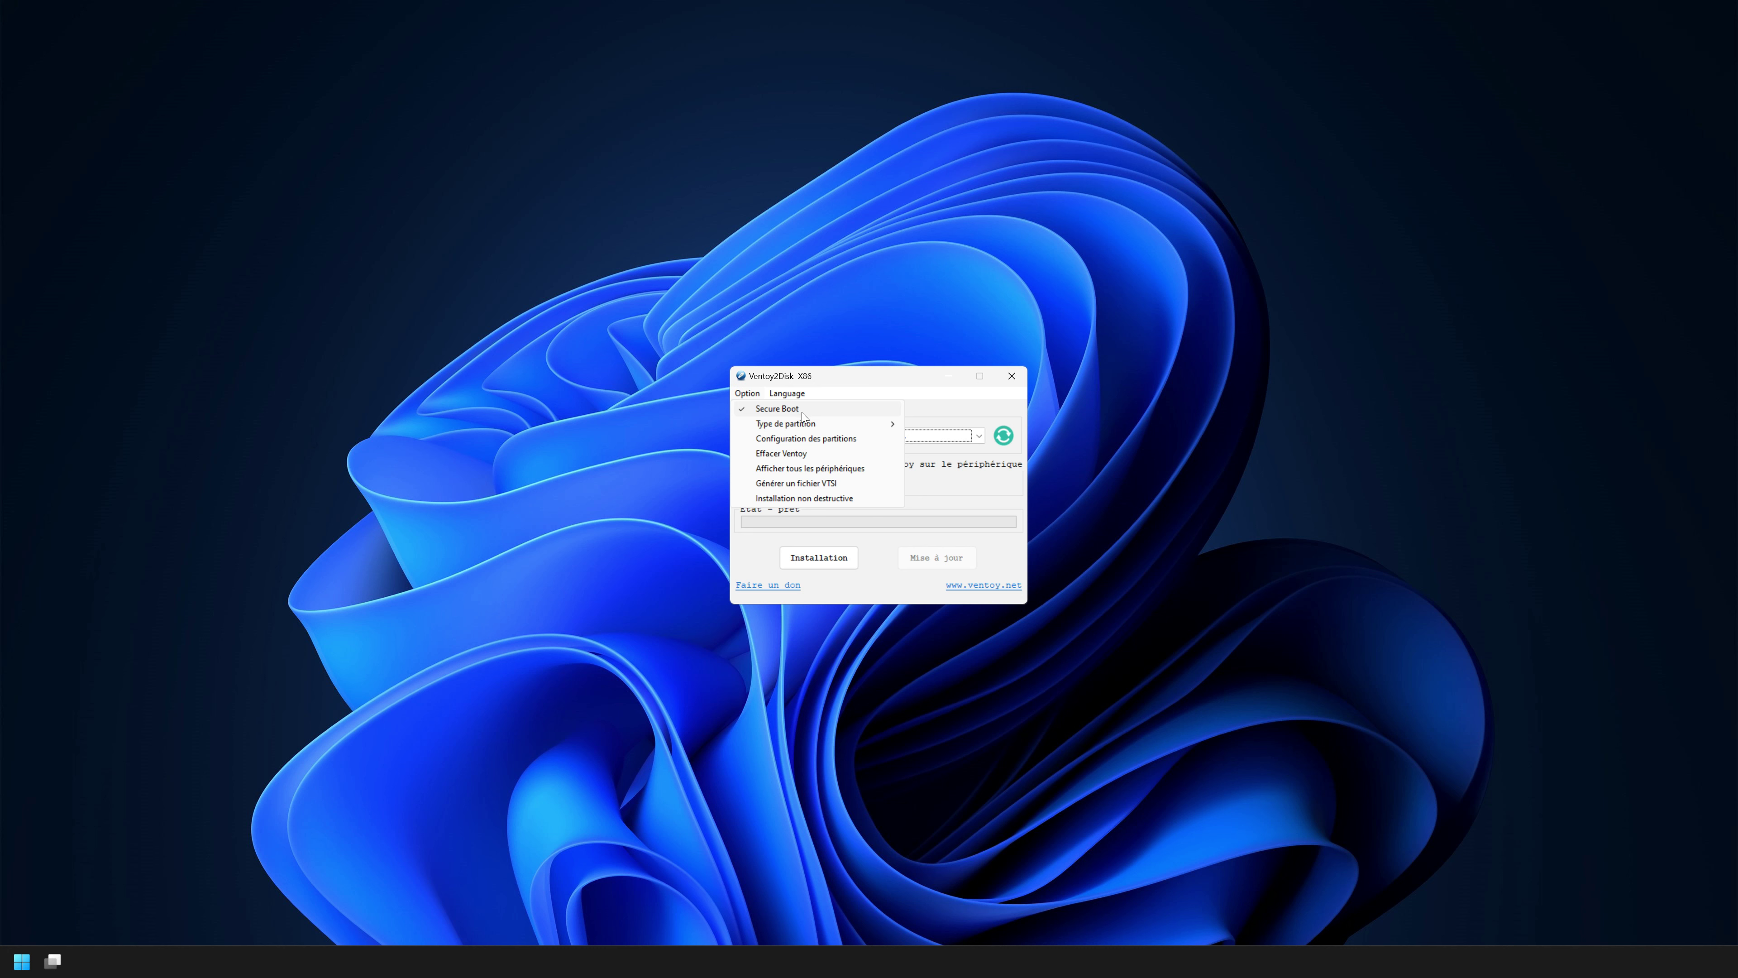
mouse_move(815, 422)
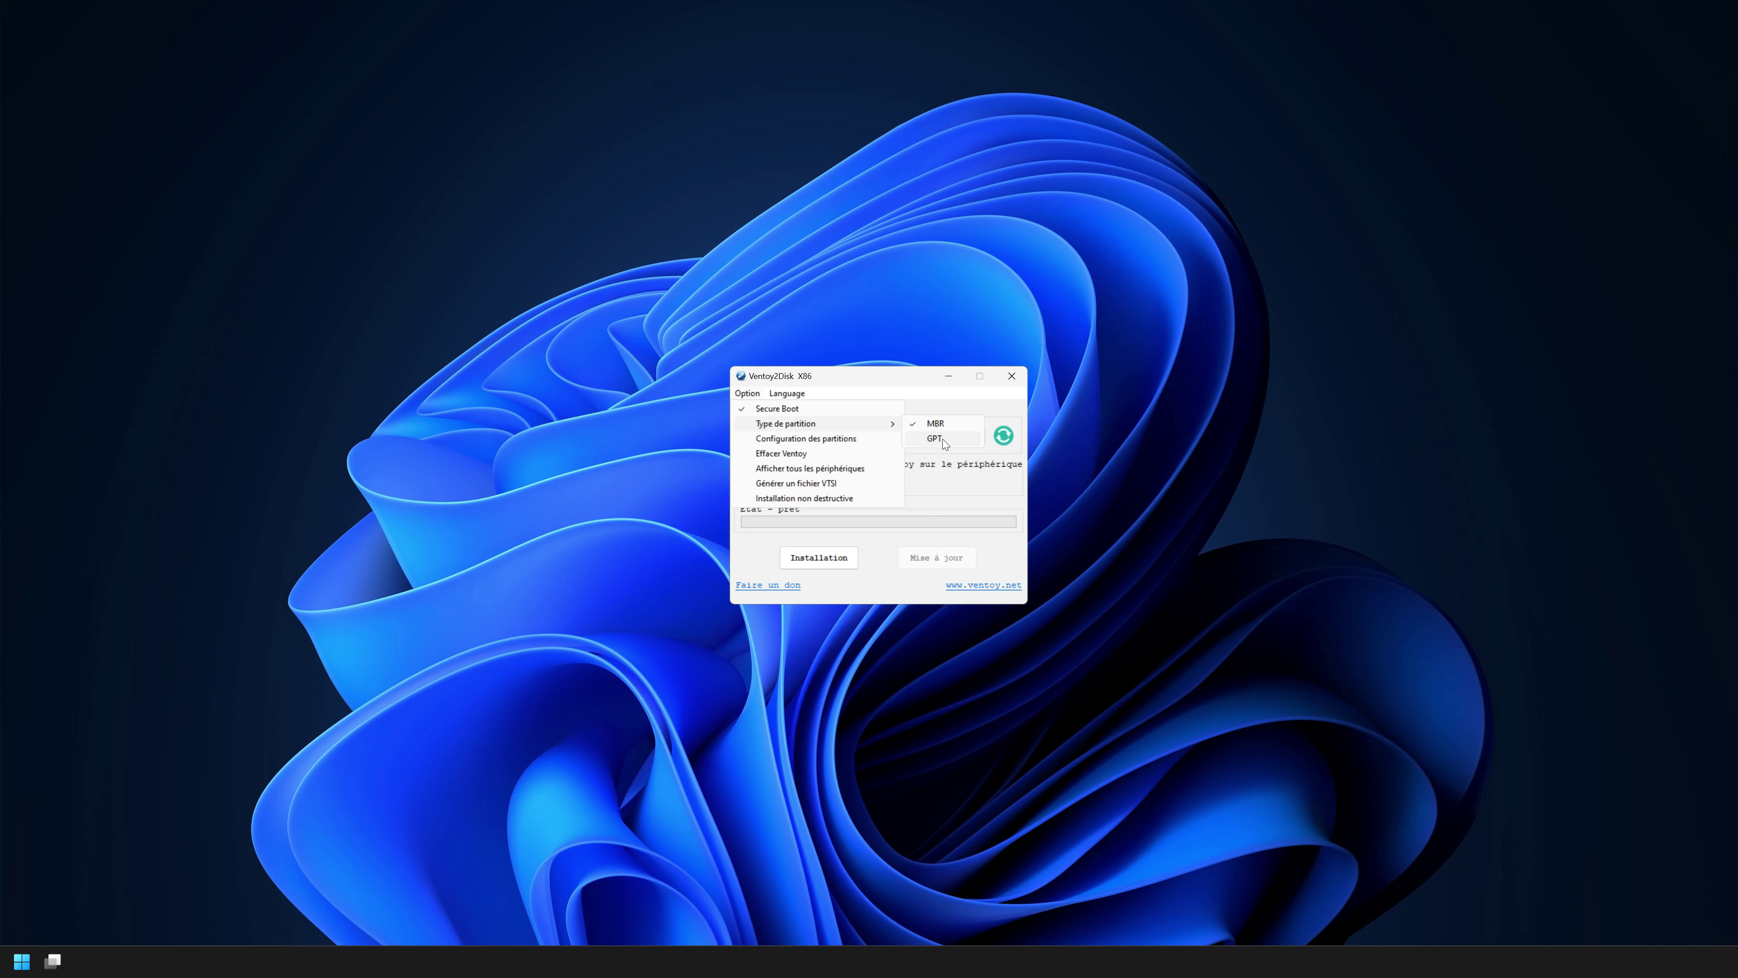
left_click(820, 439)
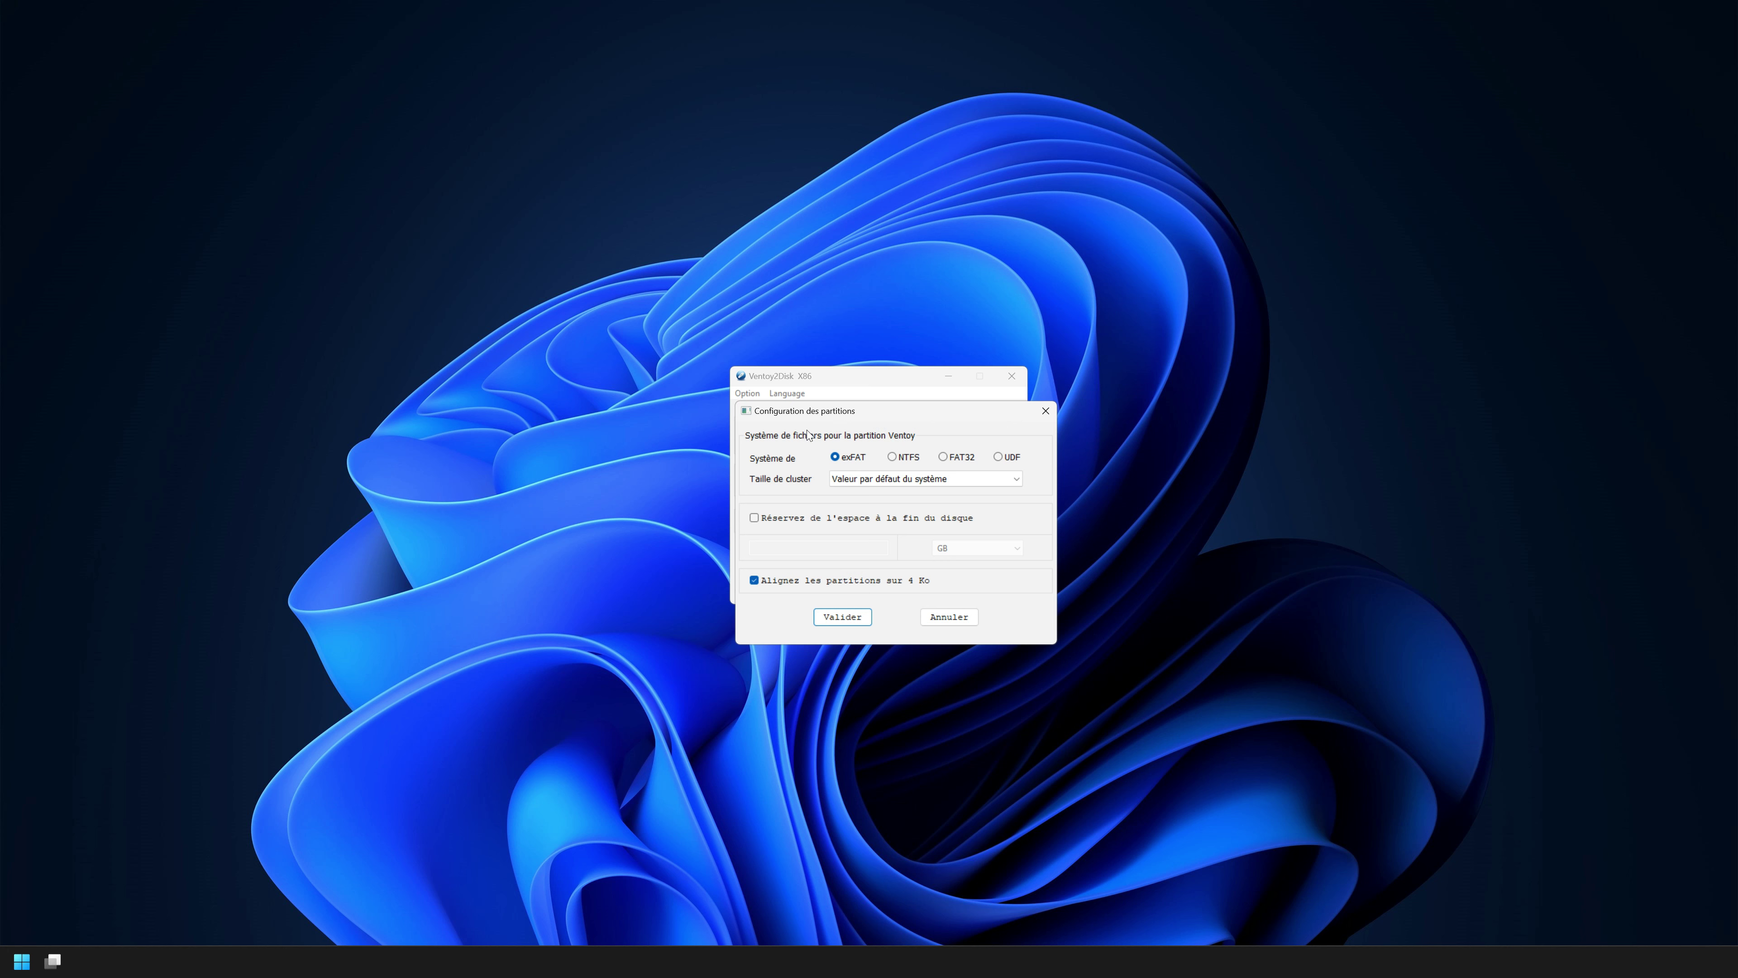
left_click(843, 616)
Enable showing all devices and check which internal drives the device list offers besides the USB drive.
left_click(748, 394)
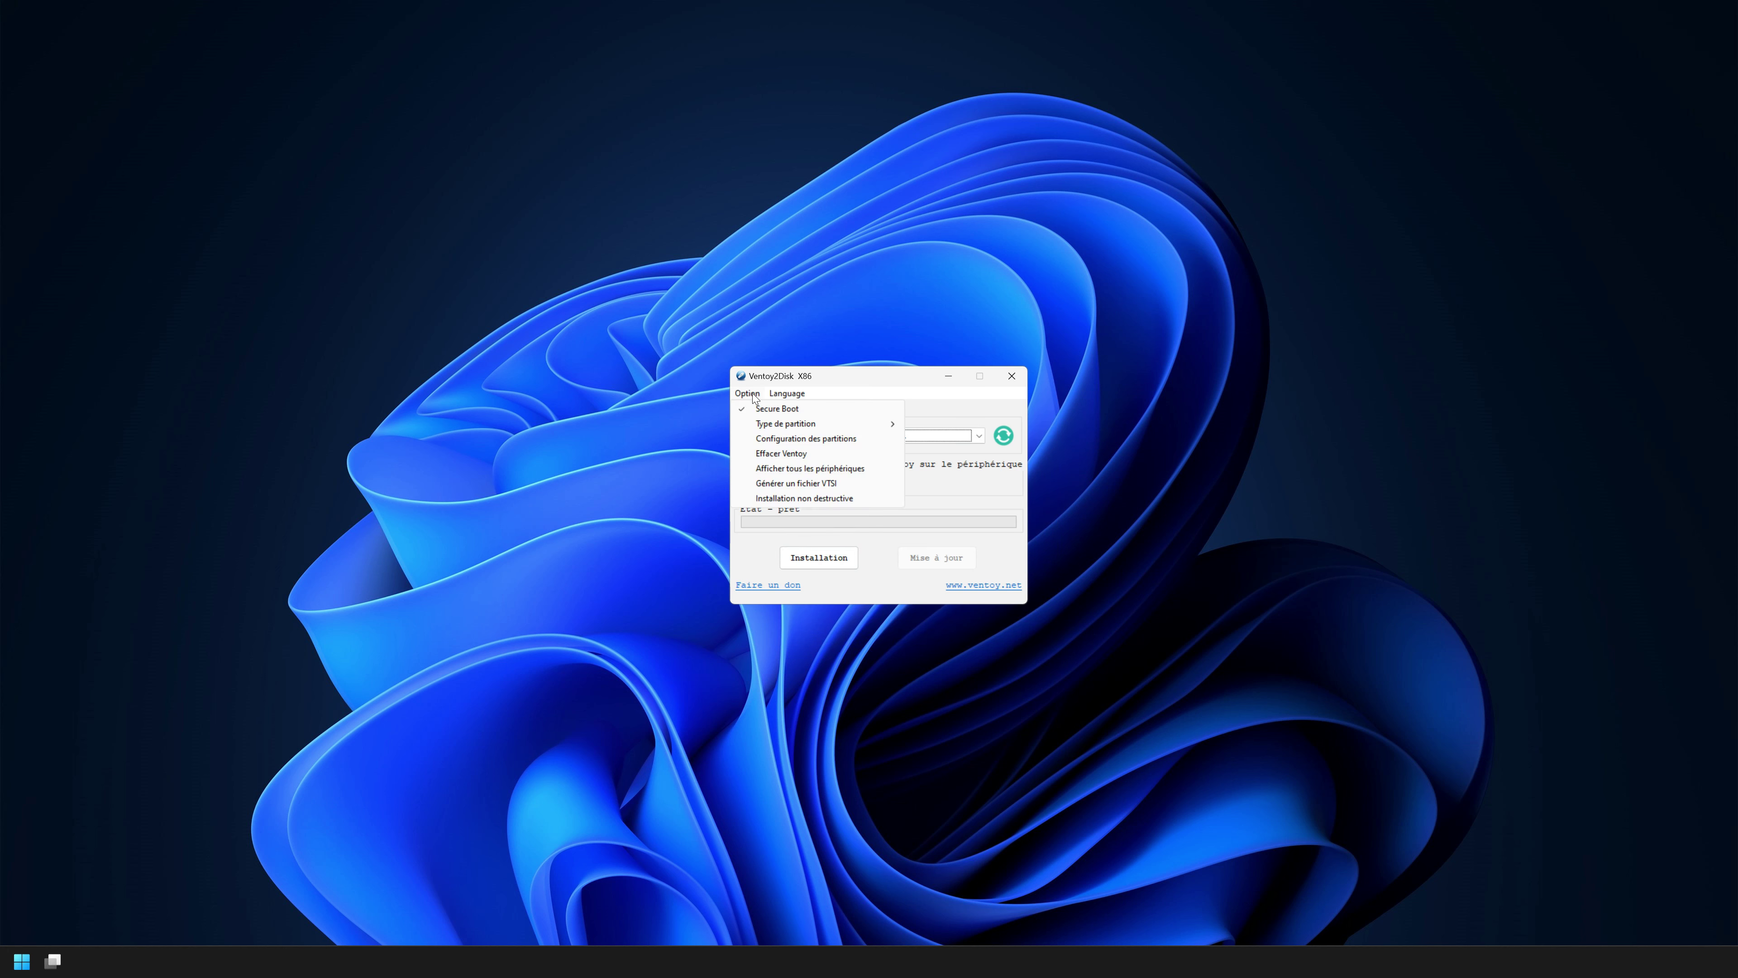
left_click(832, 471)
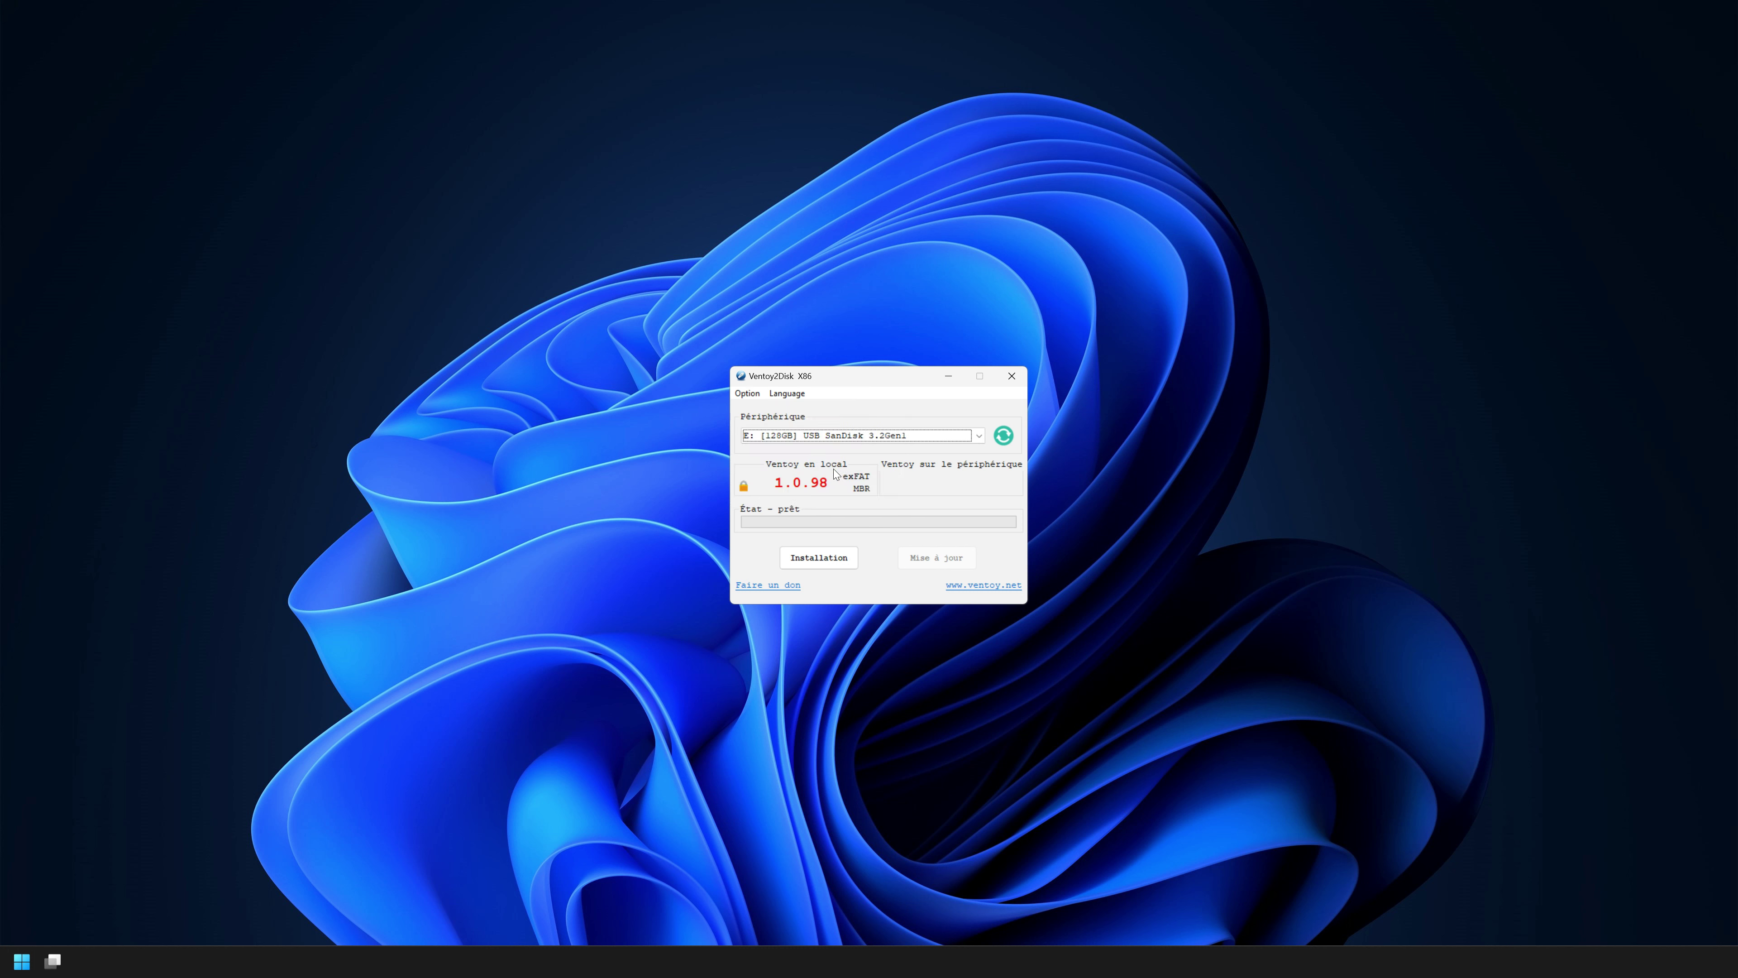
left_click(909, 439)
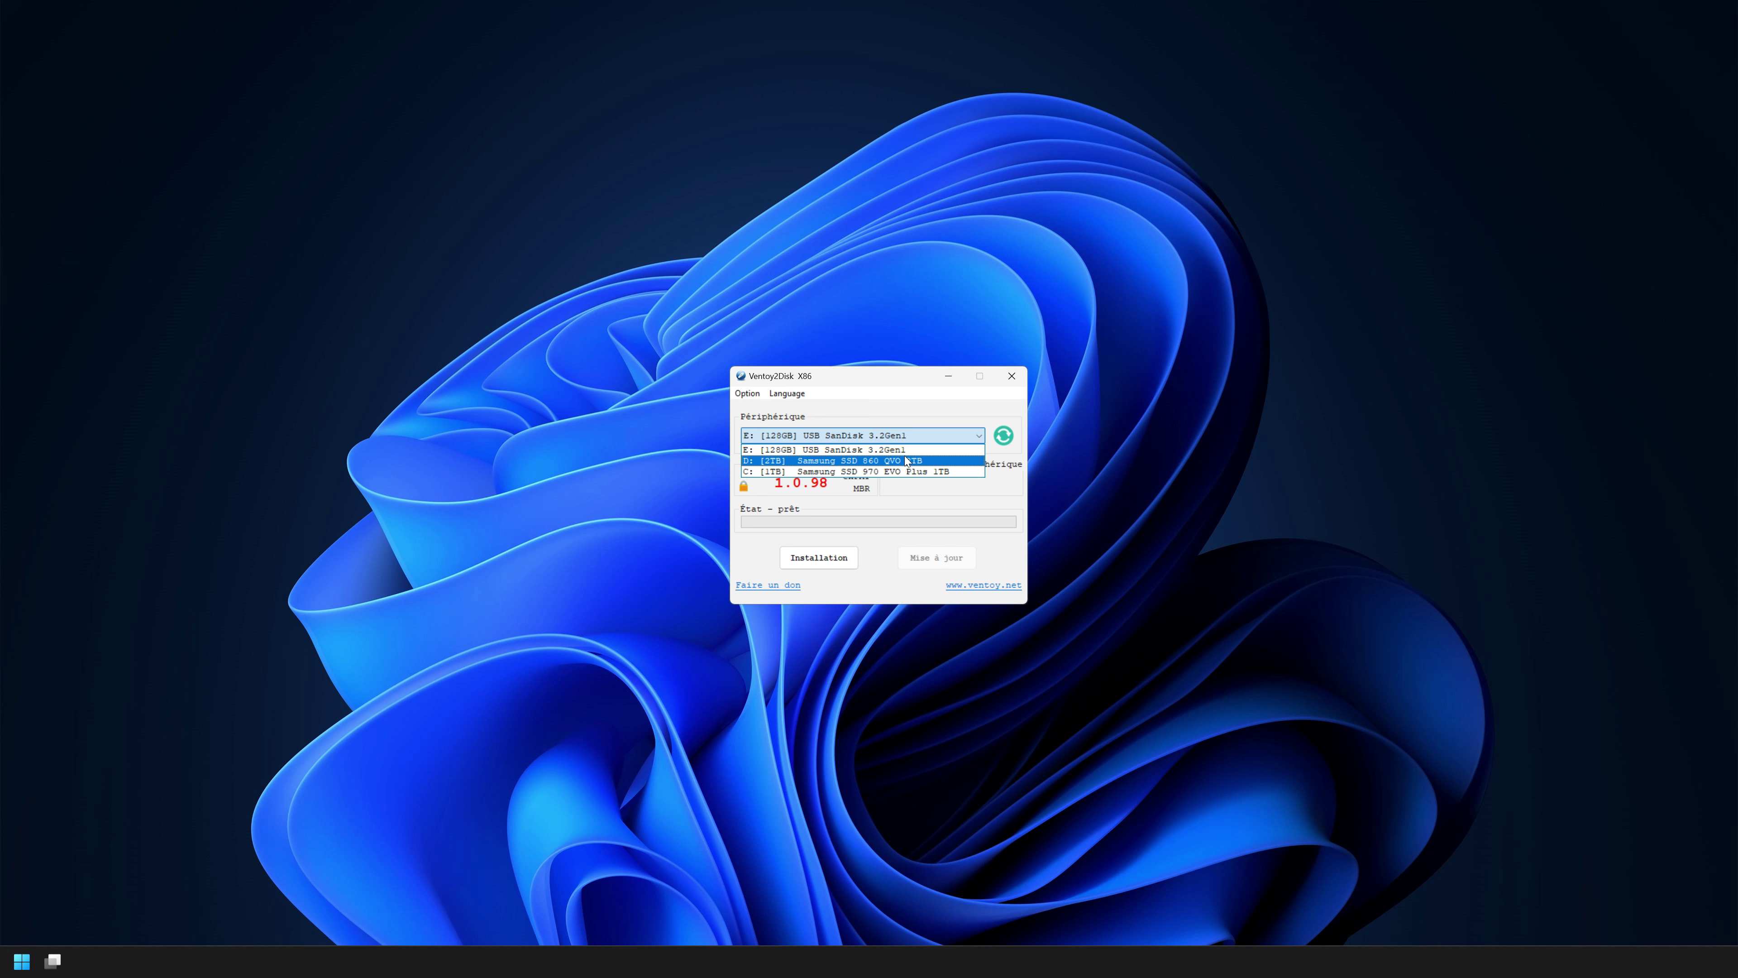
left_click(889, 438)
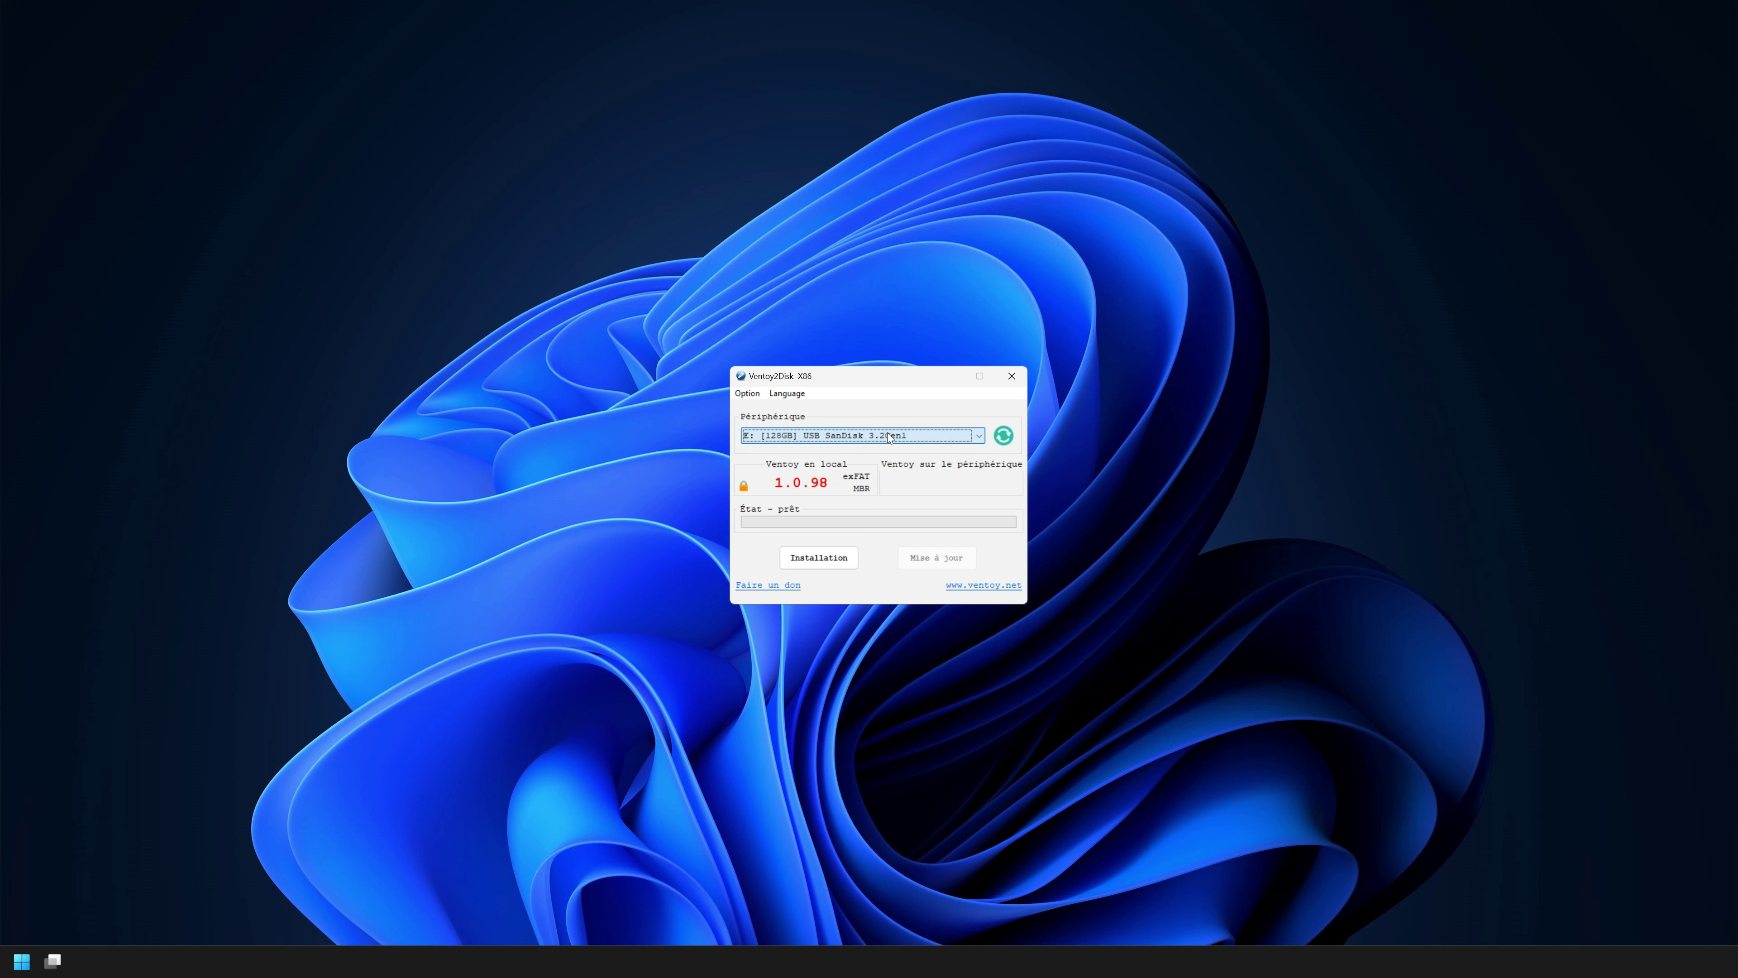
Toggle the display of all devices back and check the device list for the USB SanDisk drive.
left_click(745, 393)
left_click(804, 473)
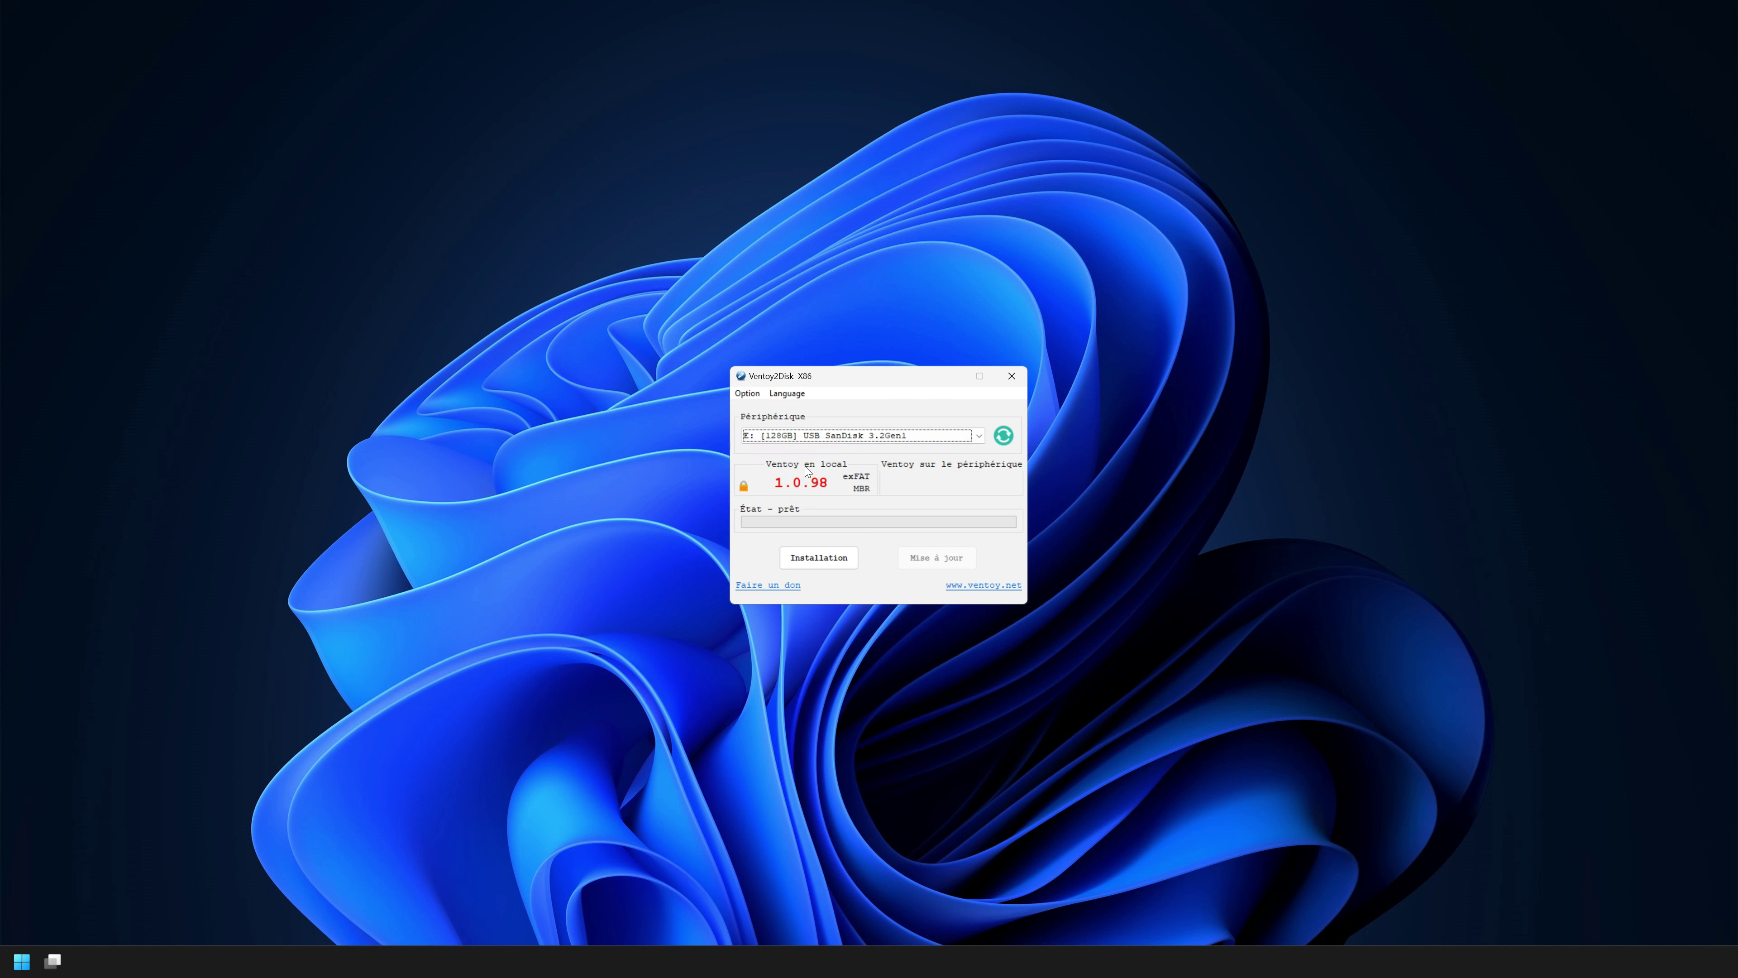
left_click(851, 435)
left_click(850, 439)
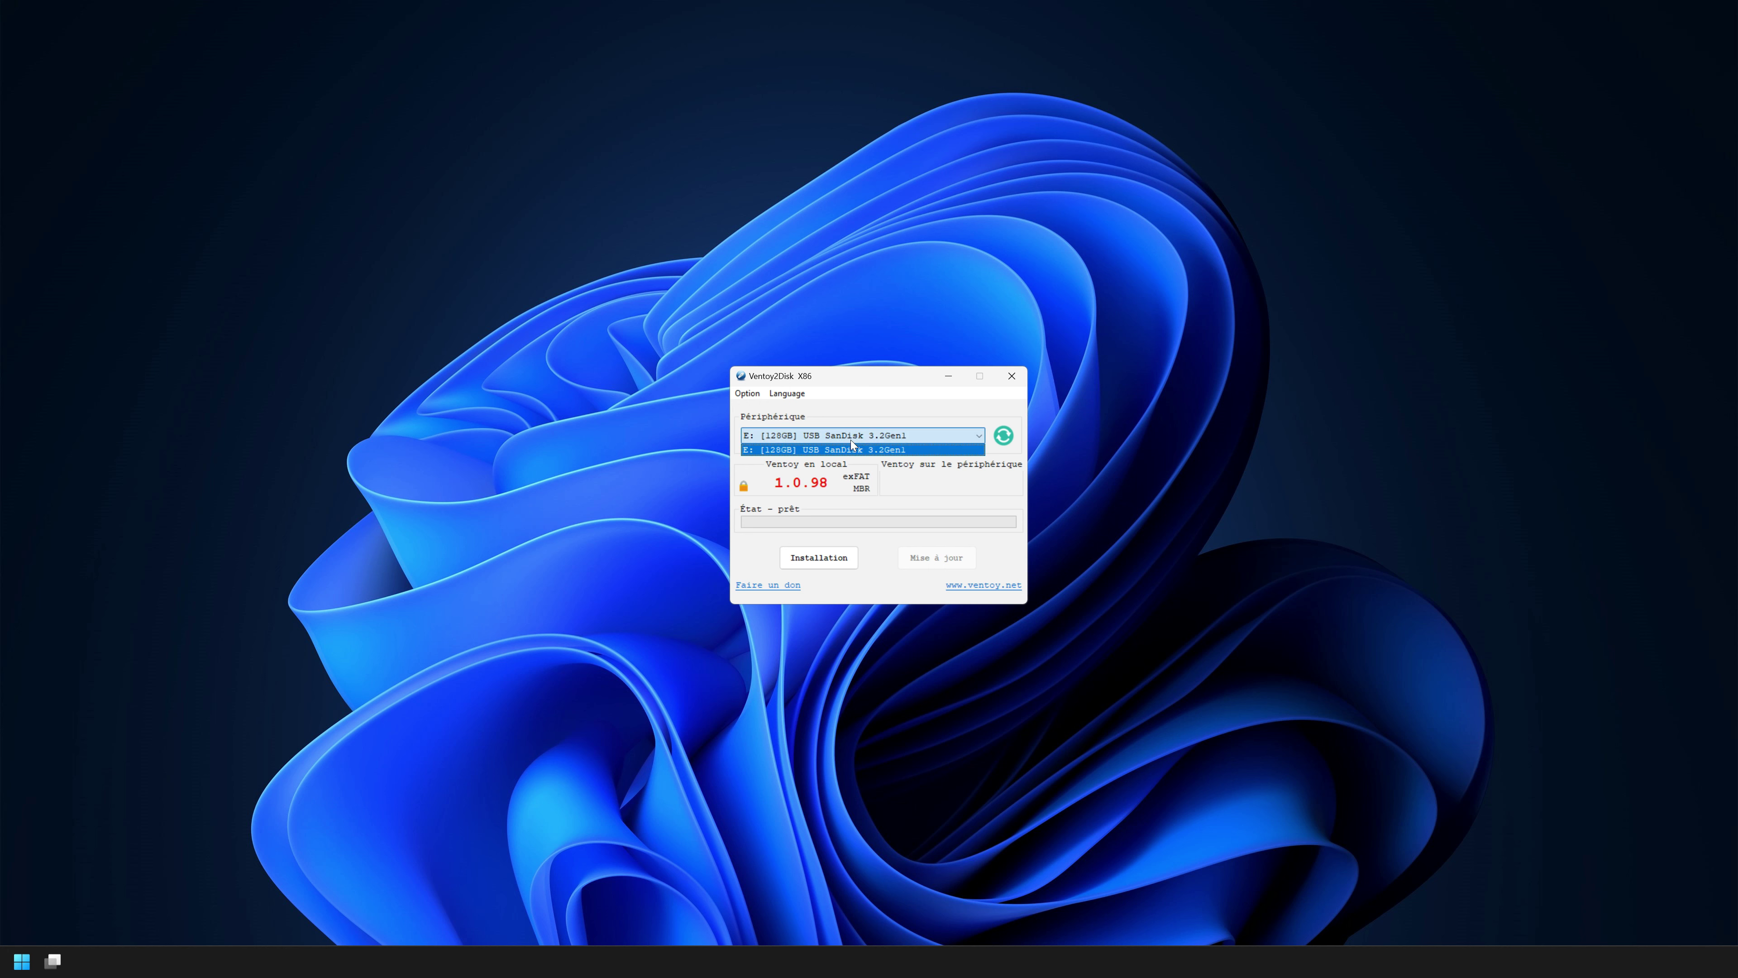
left_click(746, 393)
left_click(804, 473)
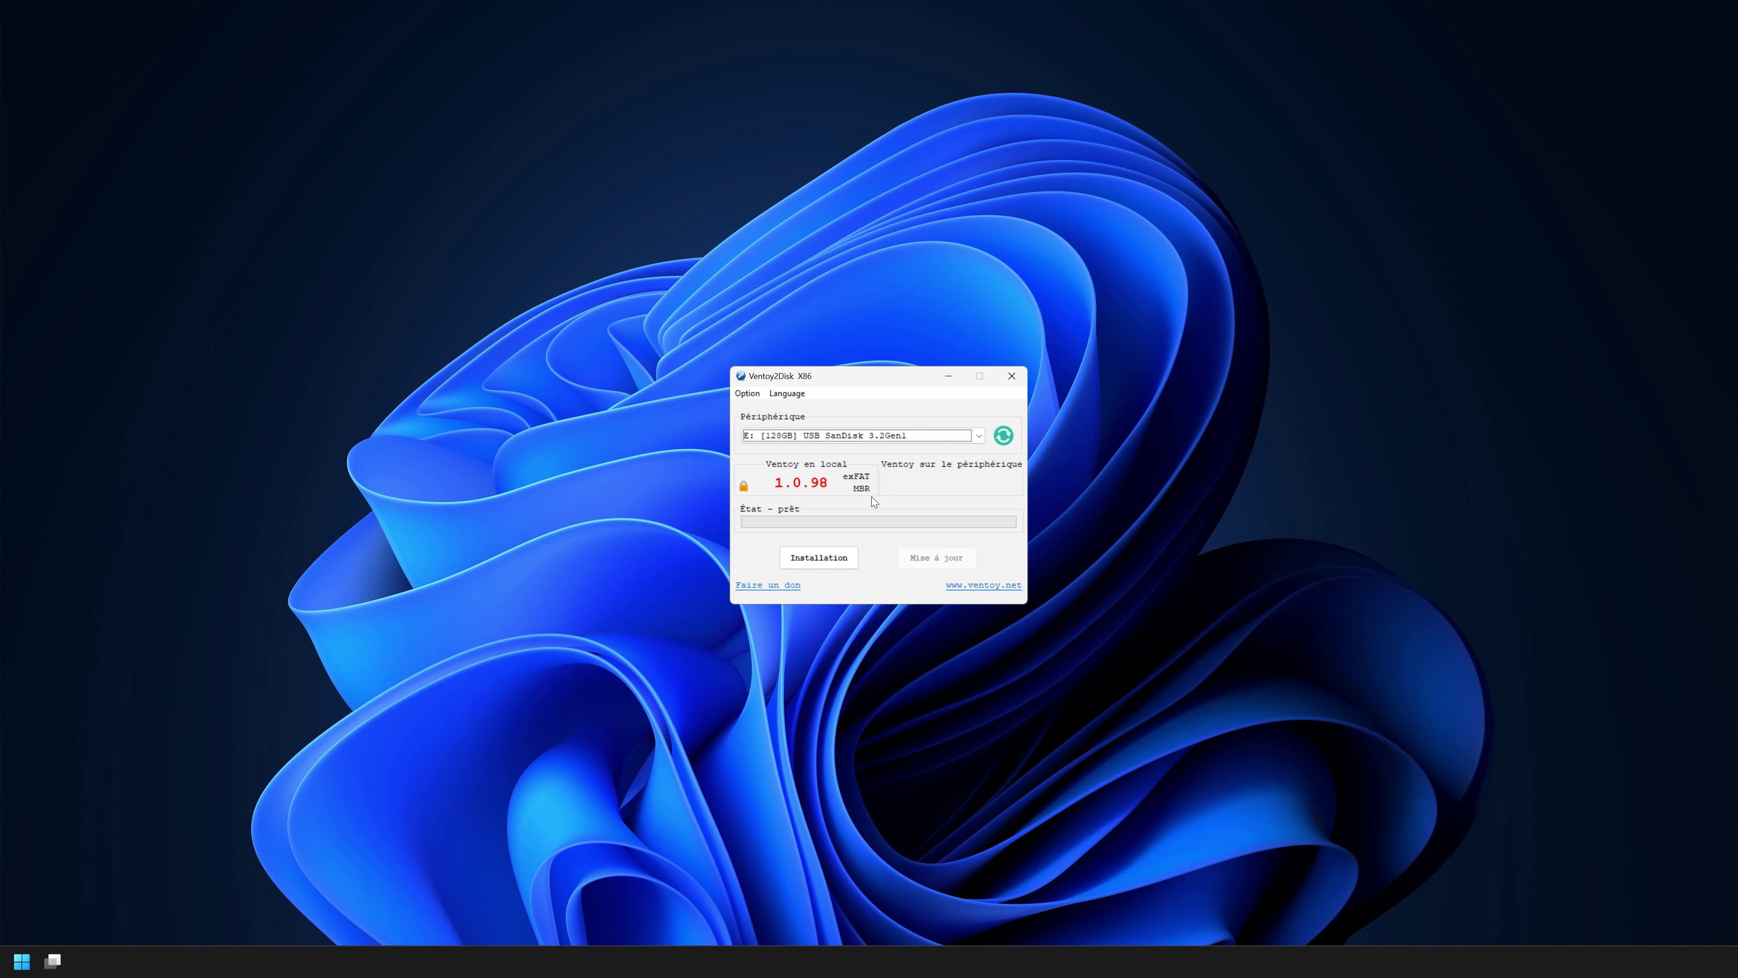
Install Ventoy on the USB SanDisk drive E:, accepting both format warnings, and dismiss the completion message.
left_click(824, 559)
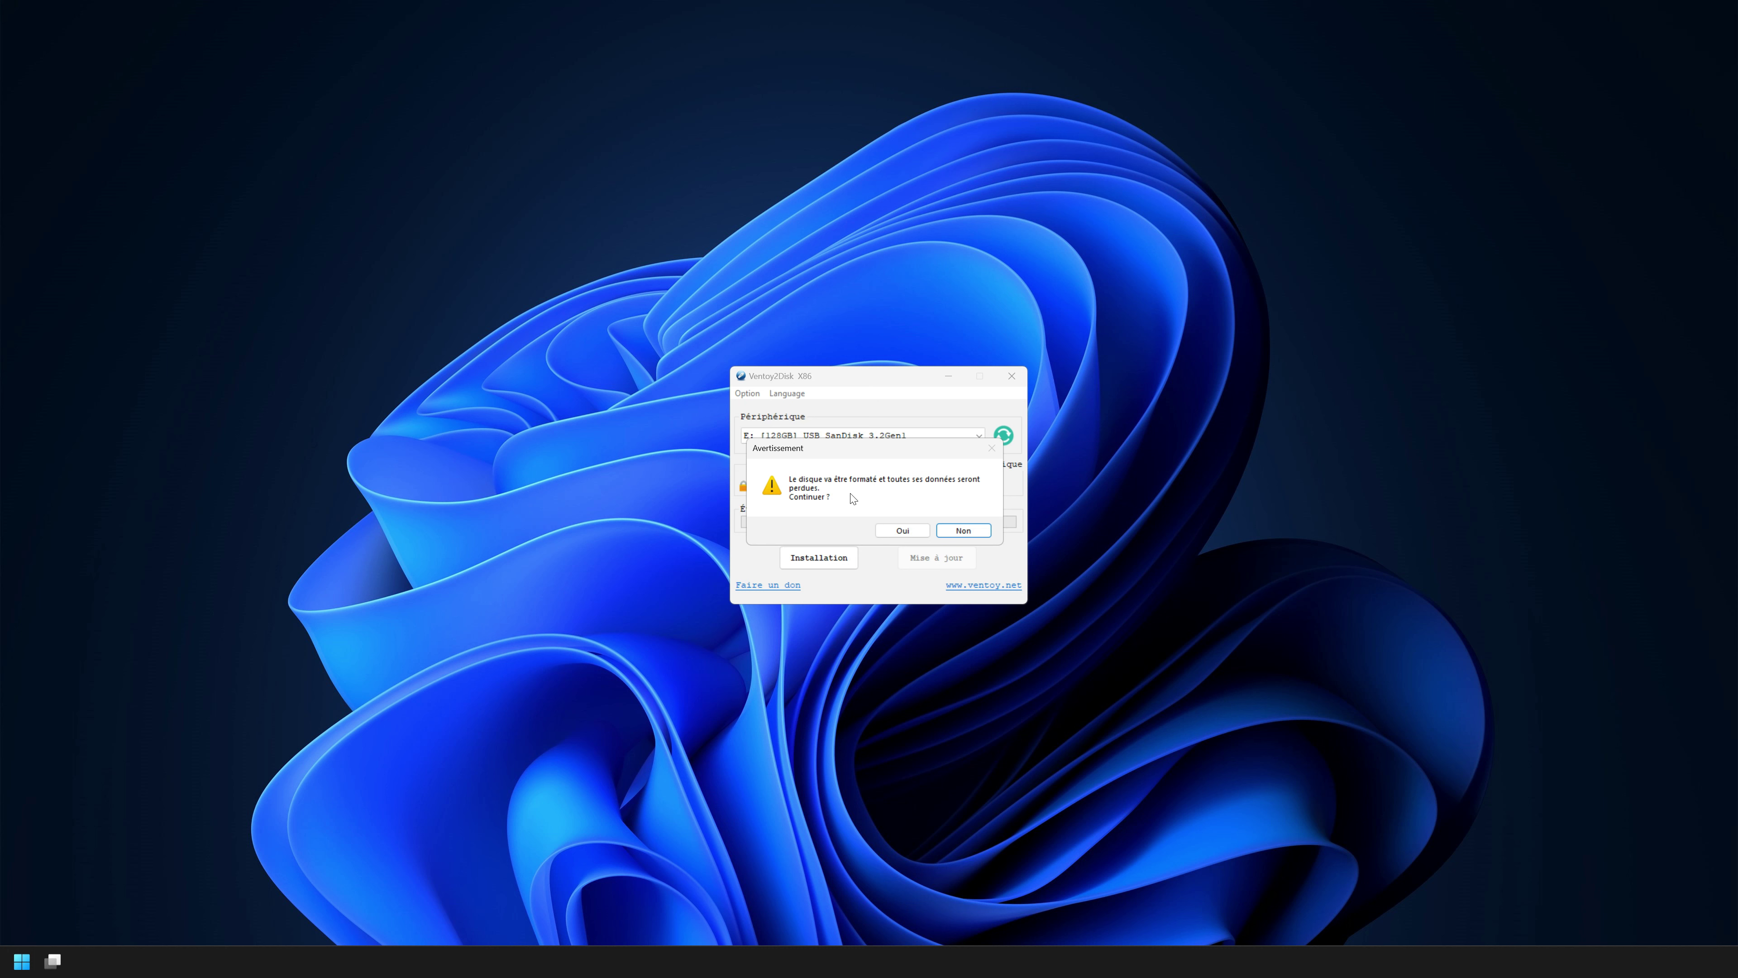
left_click(904, 529)
left_click(904, 531)
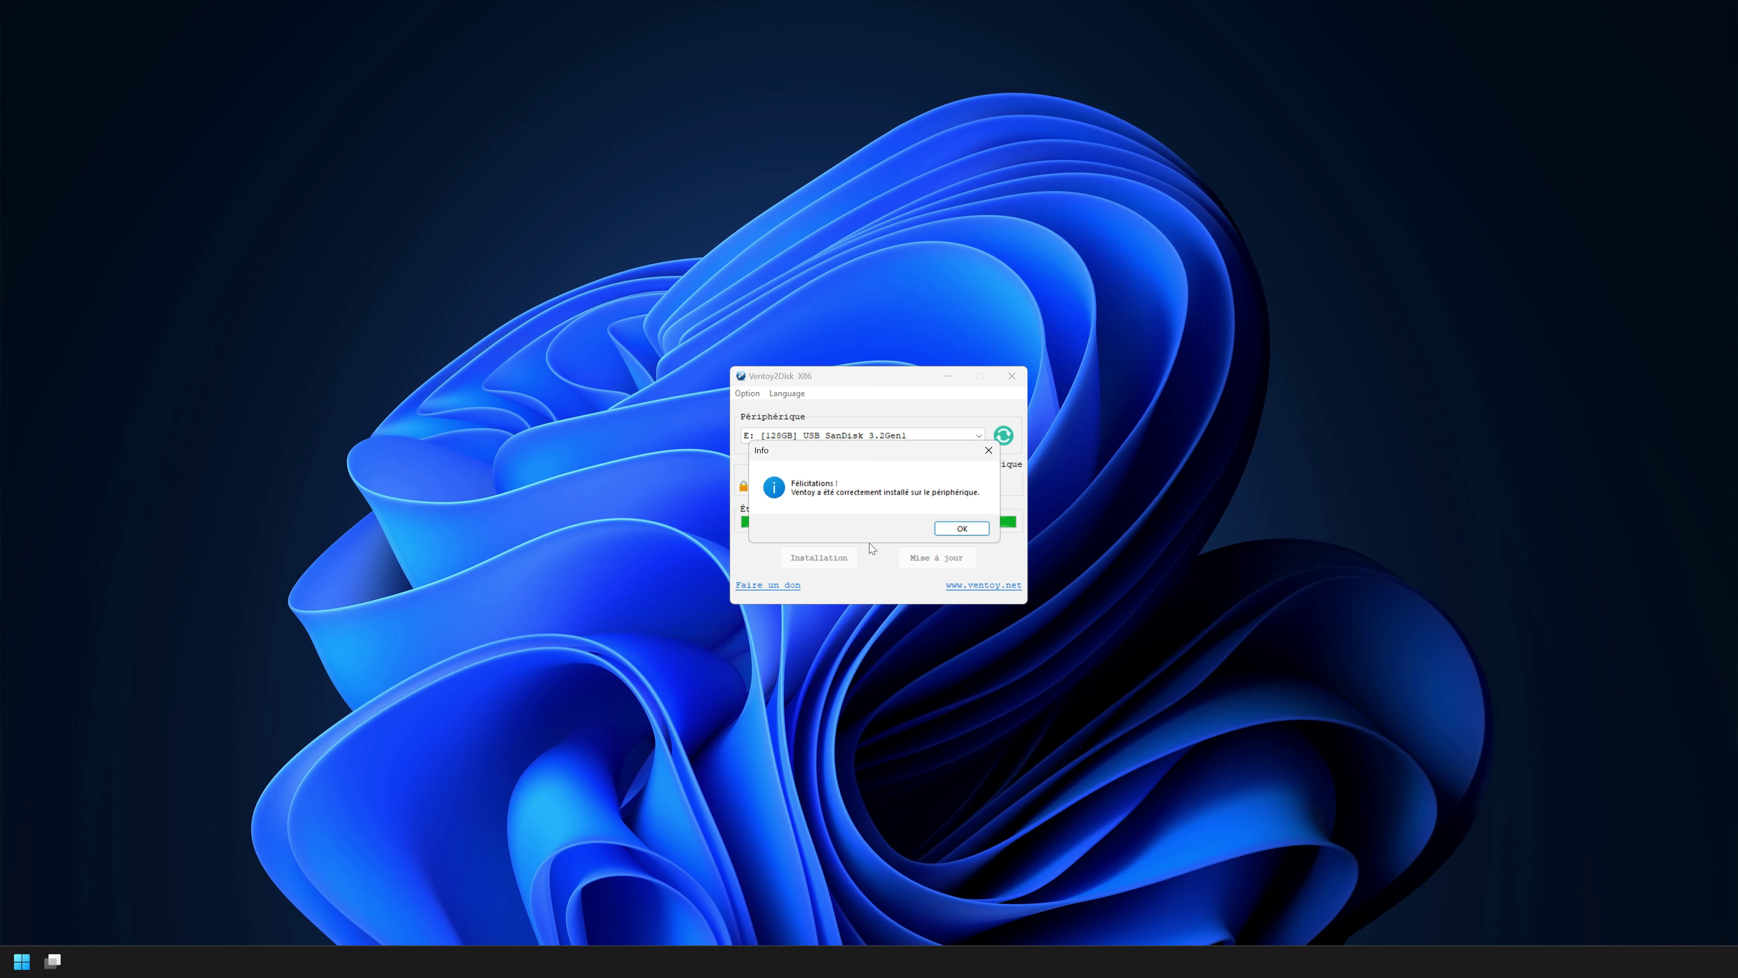
left_click(964, 529)
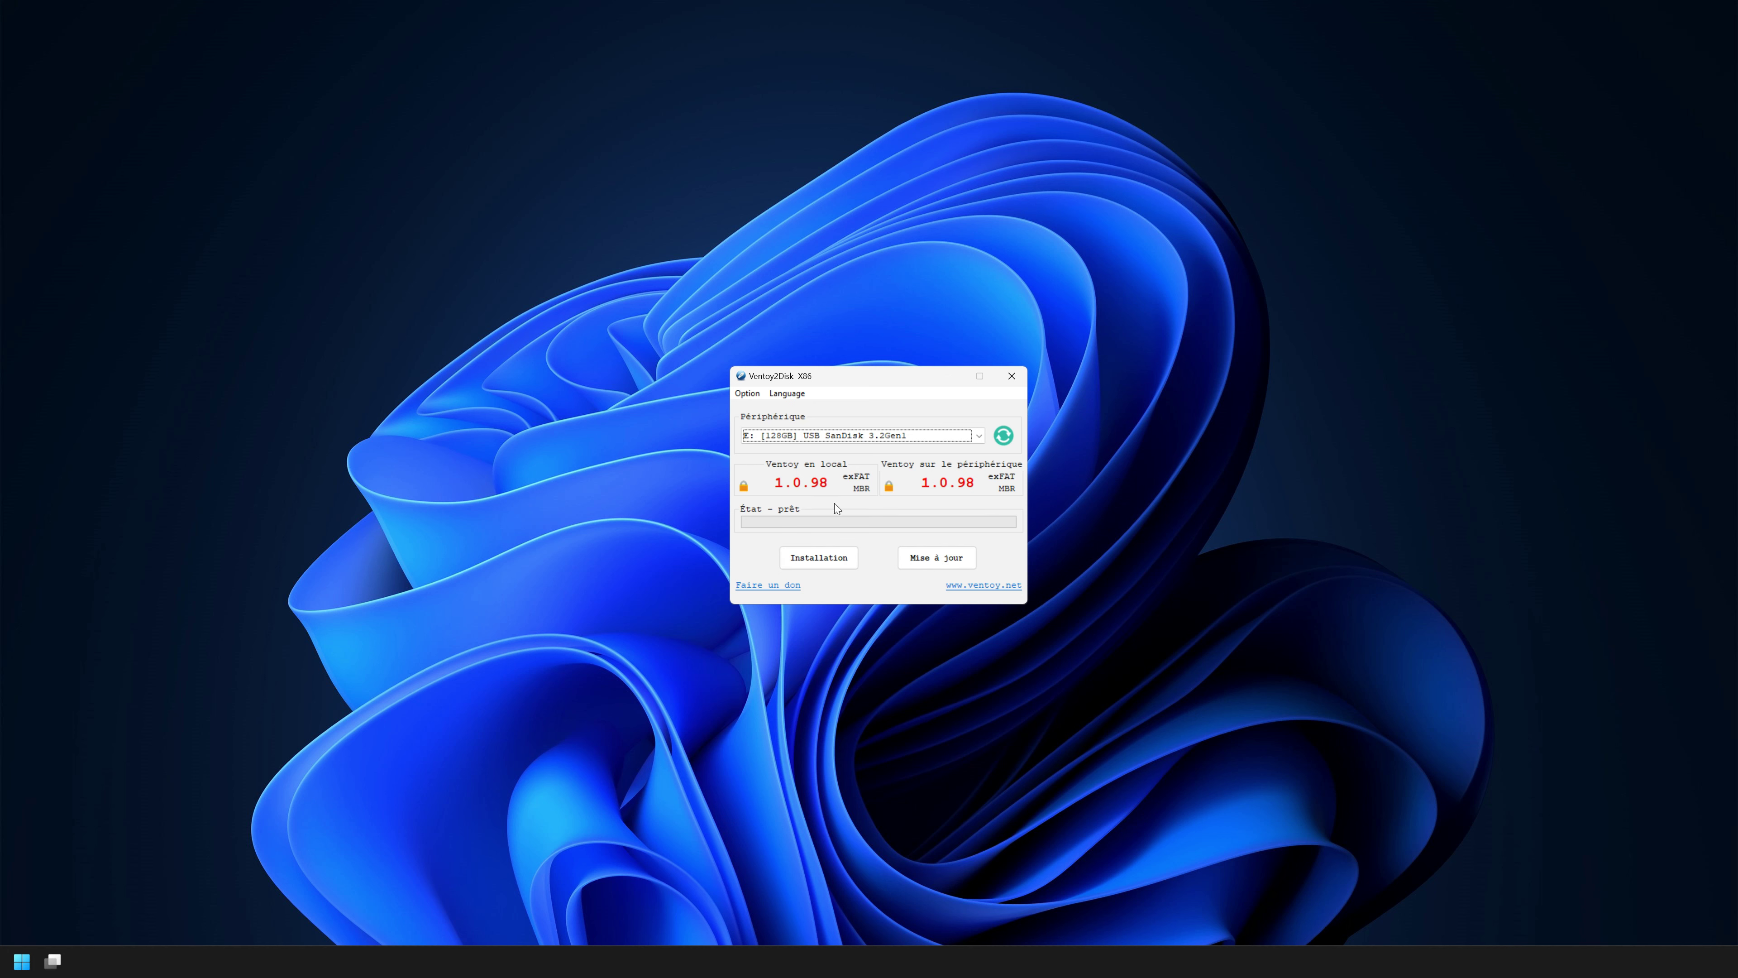
Switch to File Explorer and open the Ventoy (E:) drive.
key("super+e")
left_click_drag(969, 380, 787, 310)
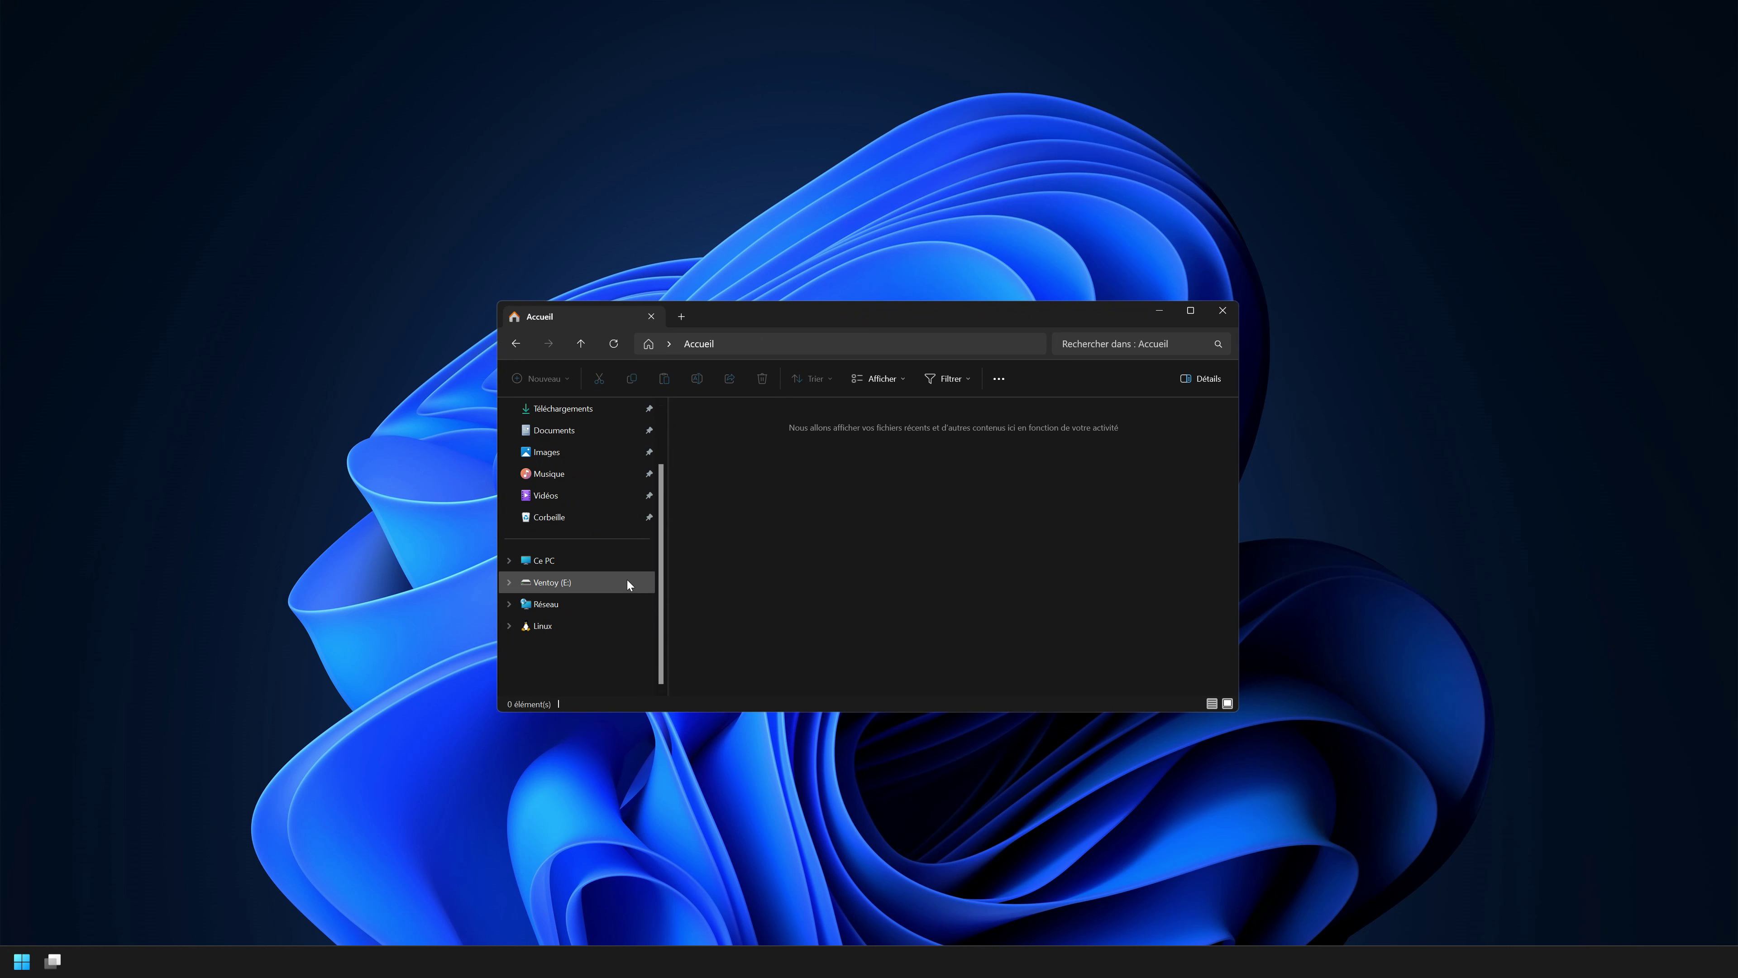
left_click(566, 587)
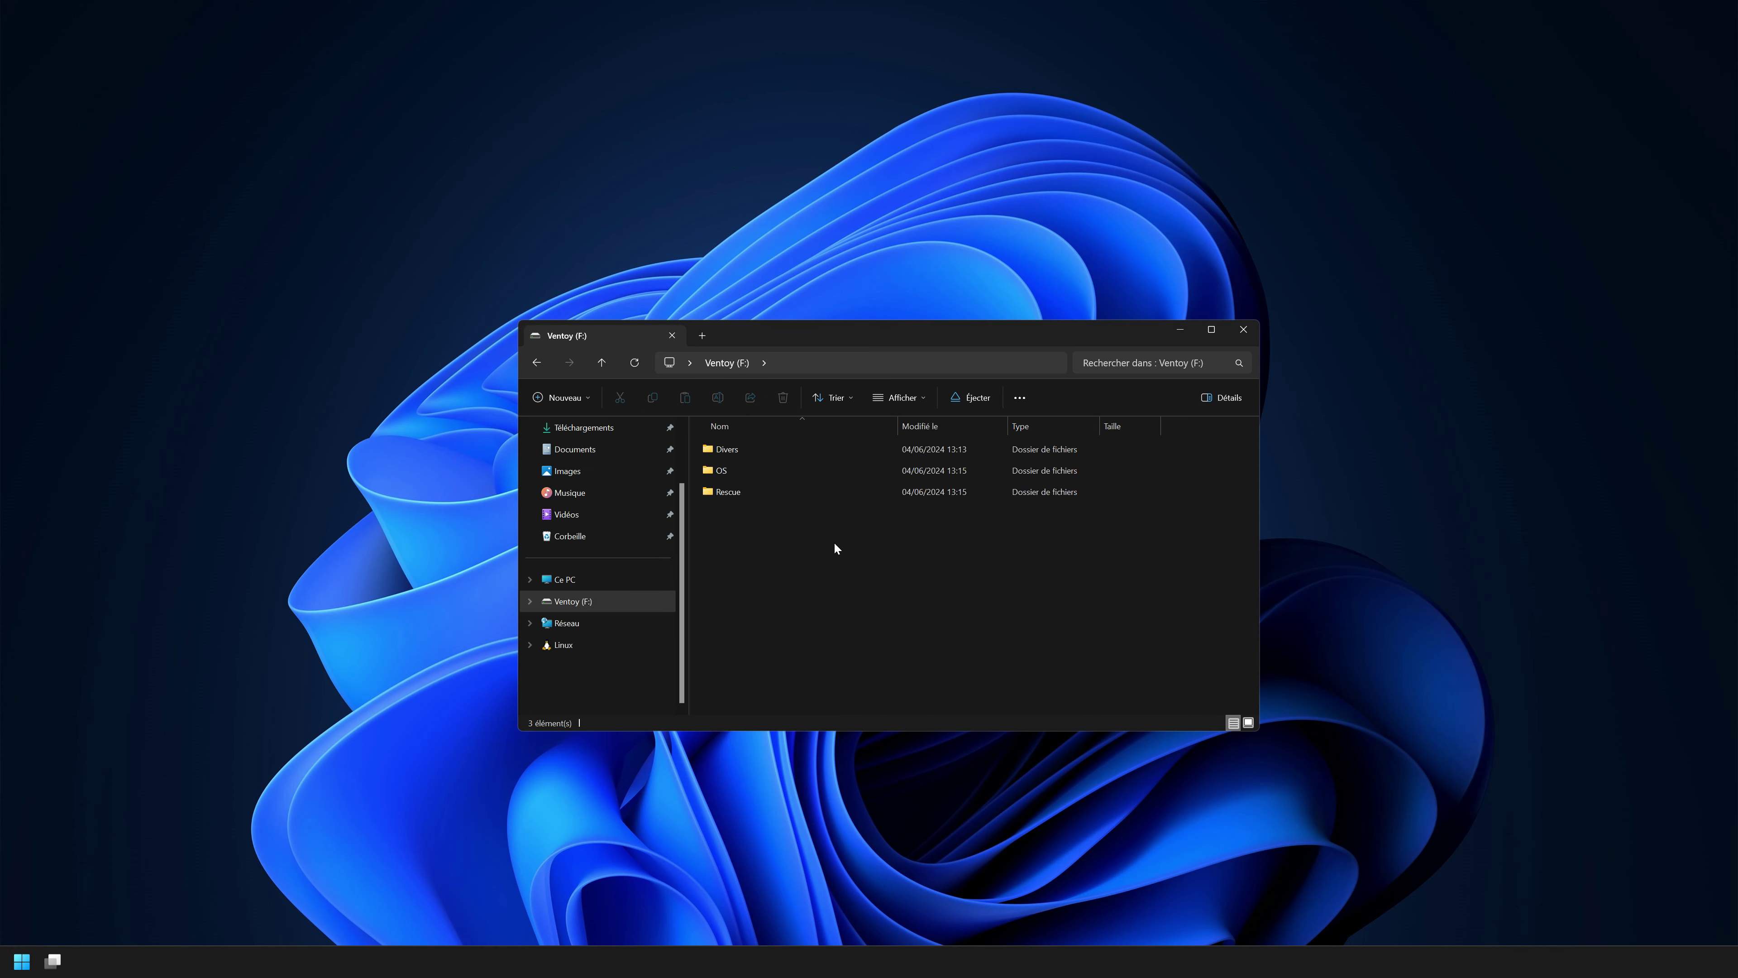
View the ISO files in the Divers folder on the Ventoy drive and return to the drive's root.
left_click(741, 492)
left_click(737, 469)
left_click(738, 455)
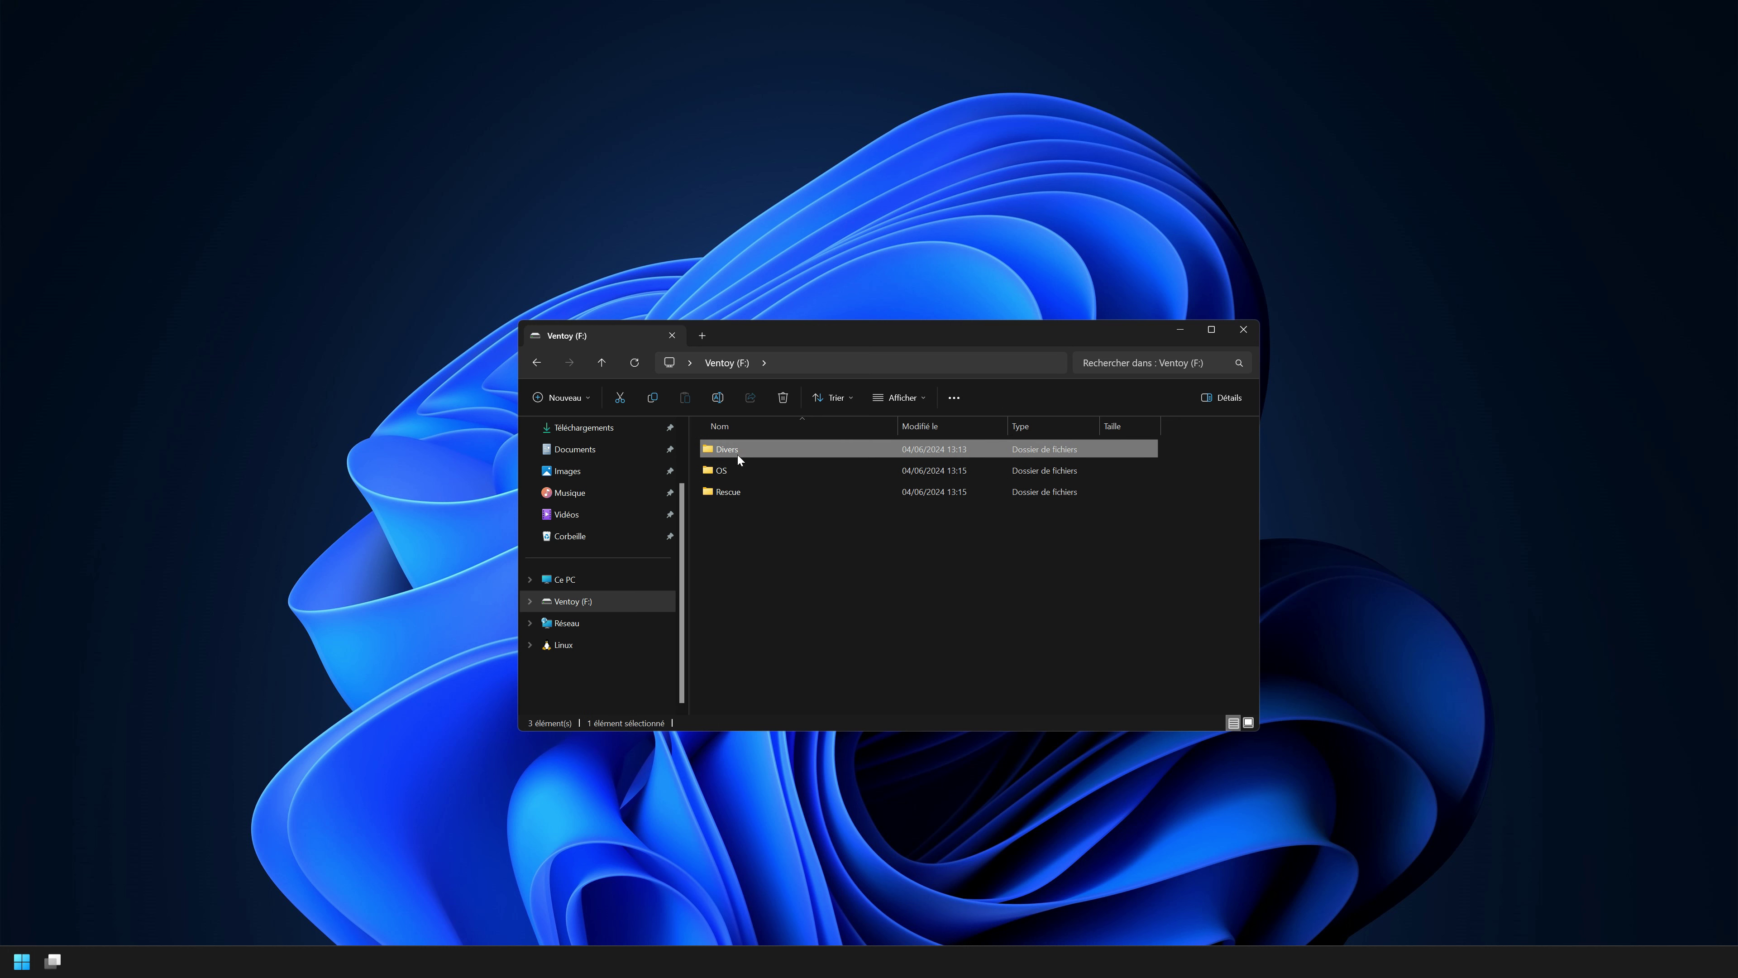
left_click(813, 571)
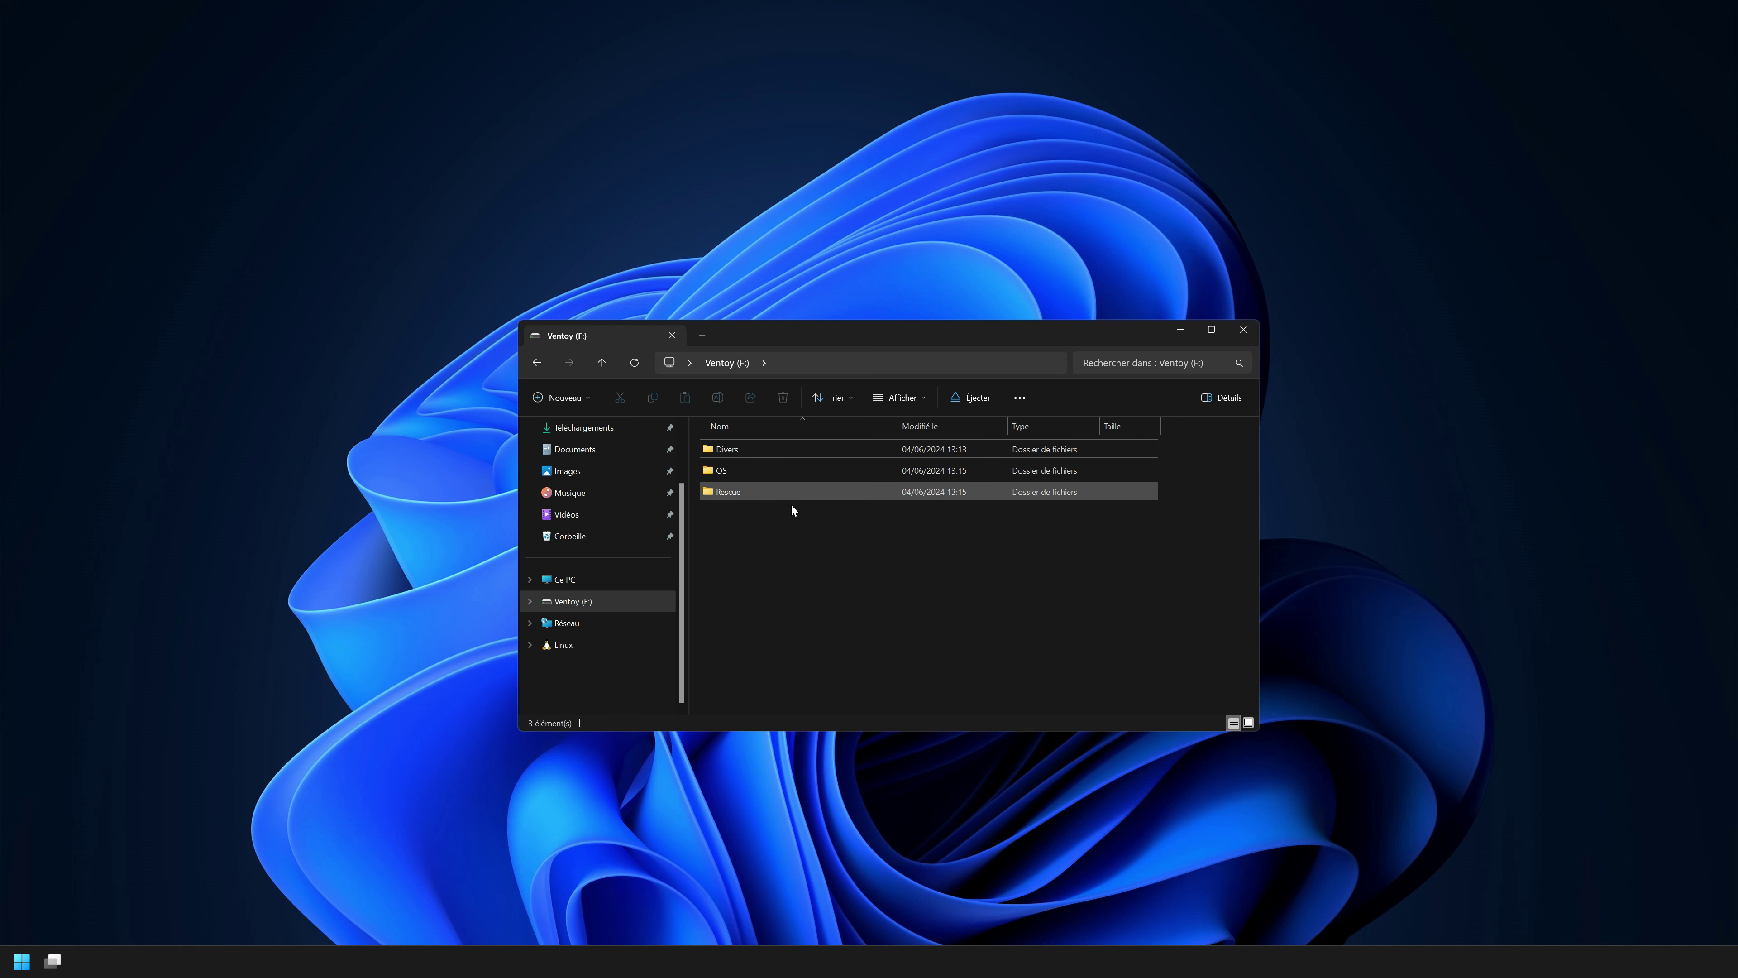
double_click(731, 448)
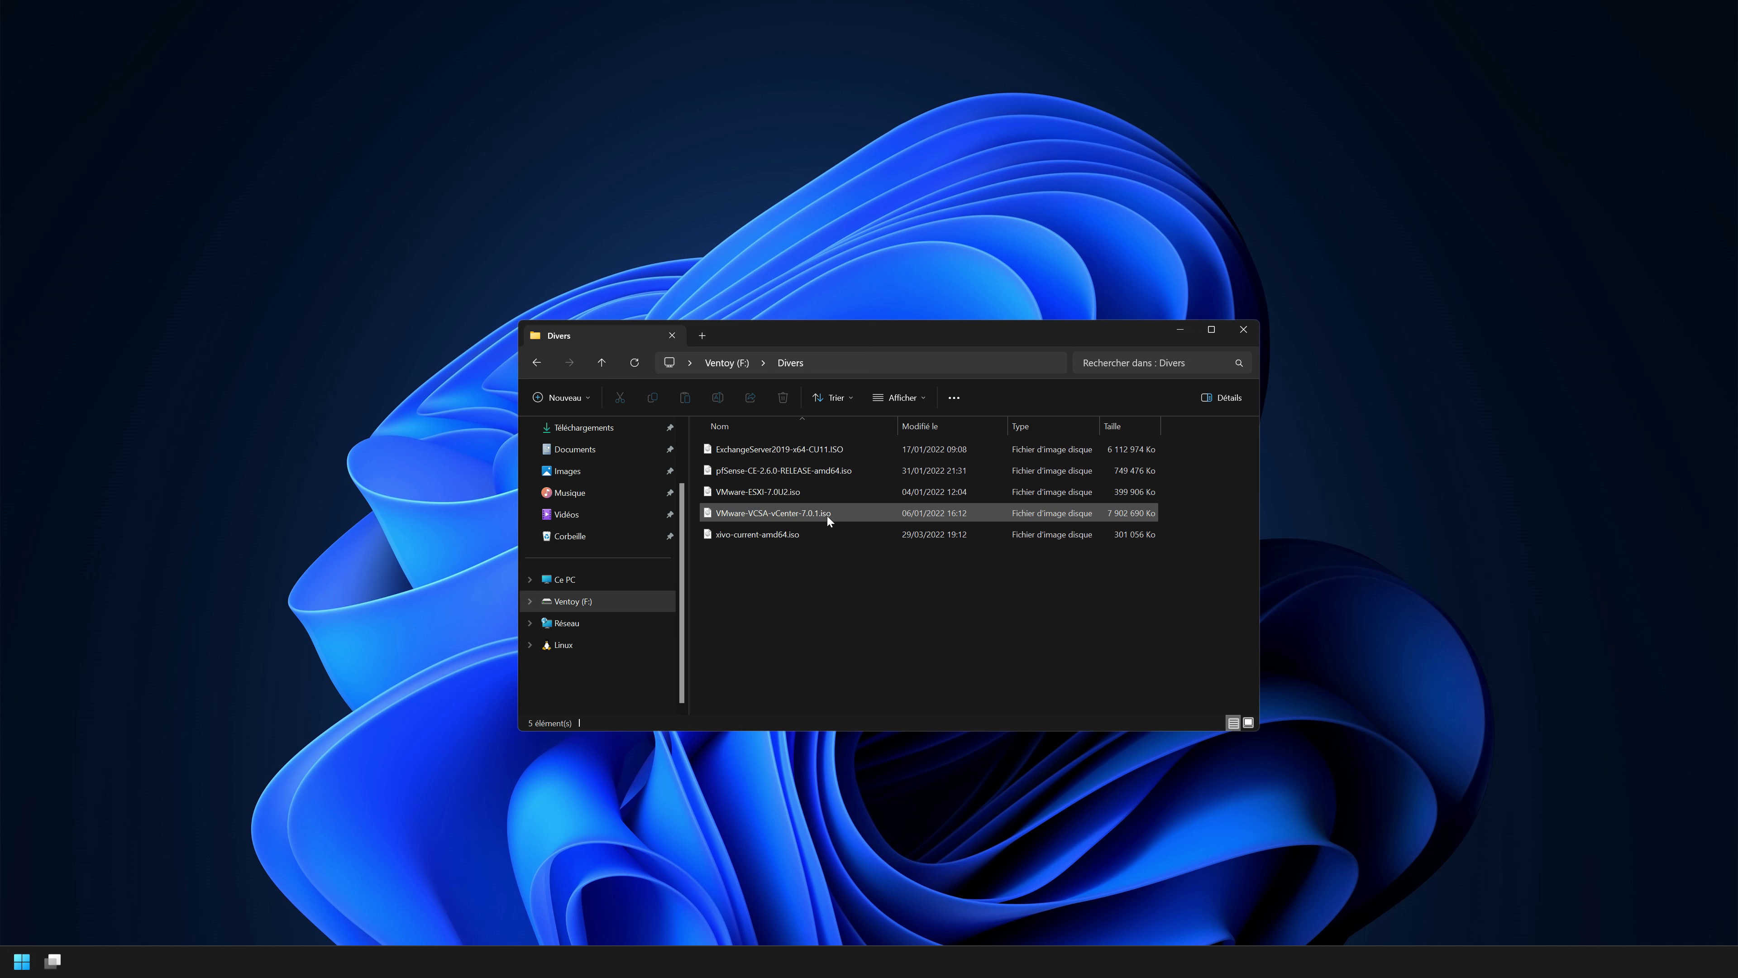
key("alt+Left")
View the ISO files in the OS and Rescue folders and return to the root of the Ventoy drive.
double_click(736, 468)
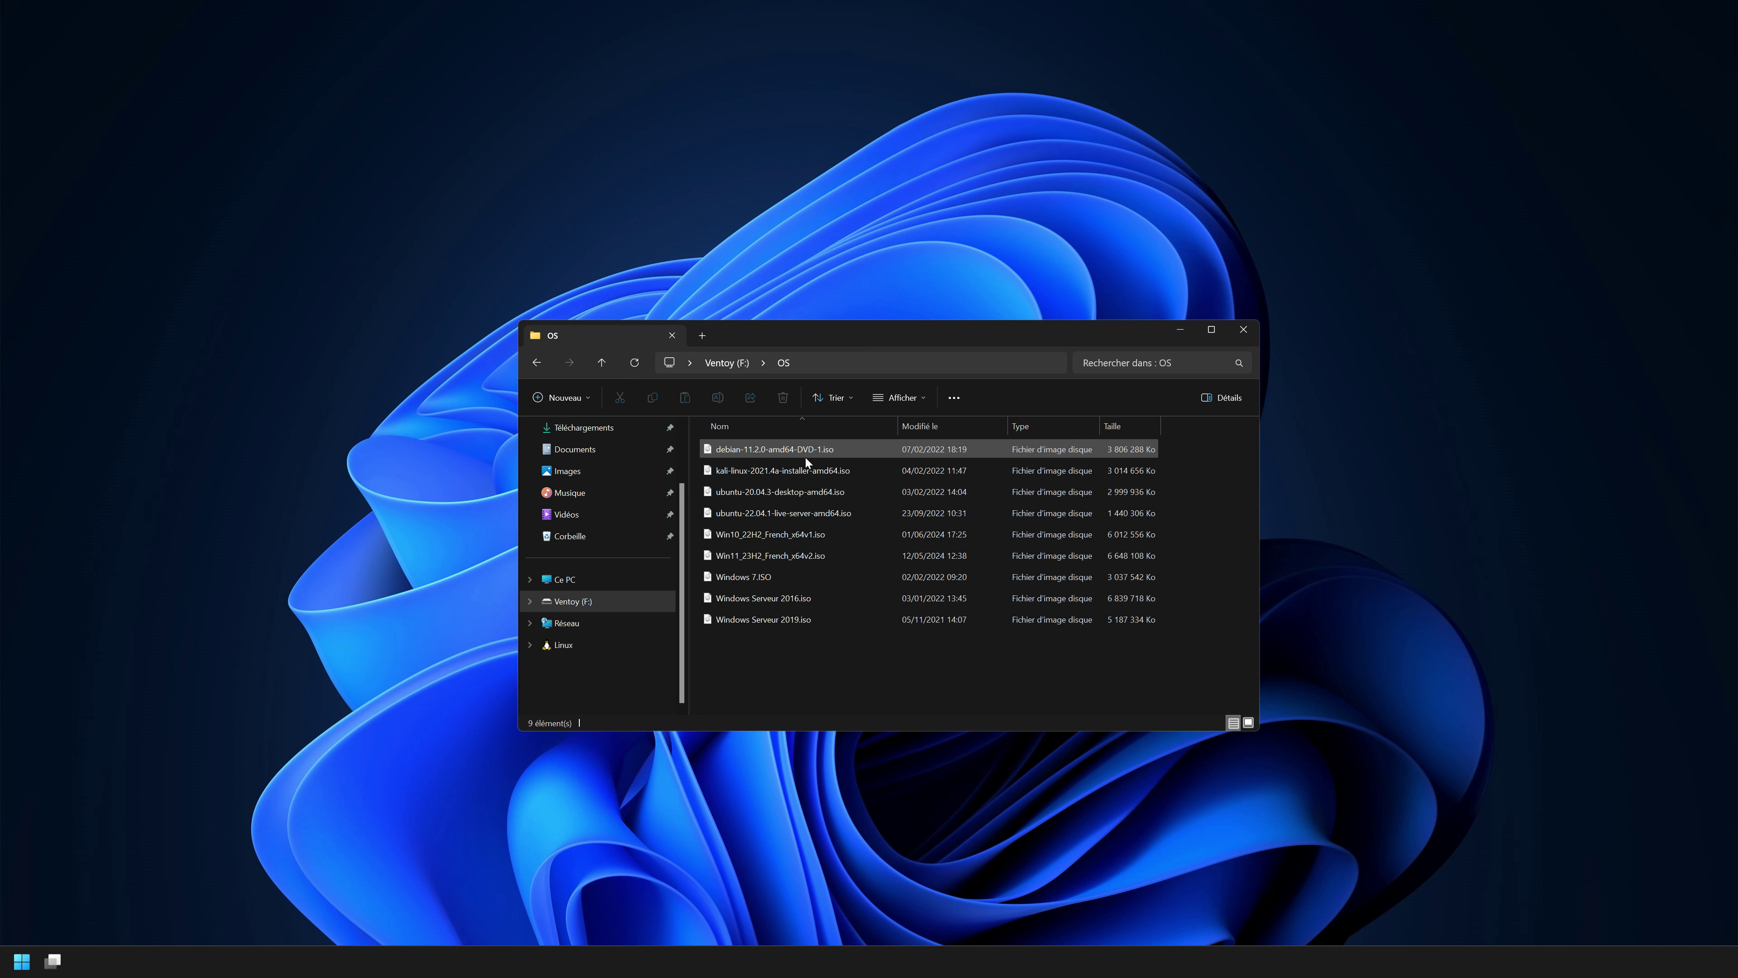
key("alt+Left")
double_click(748, 493)
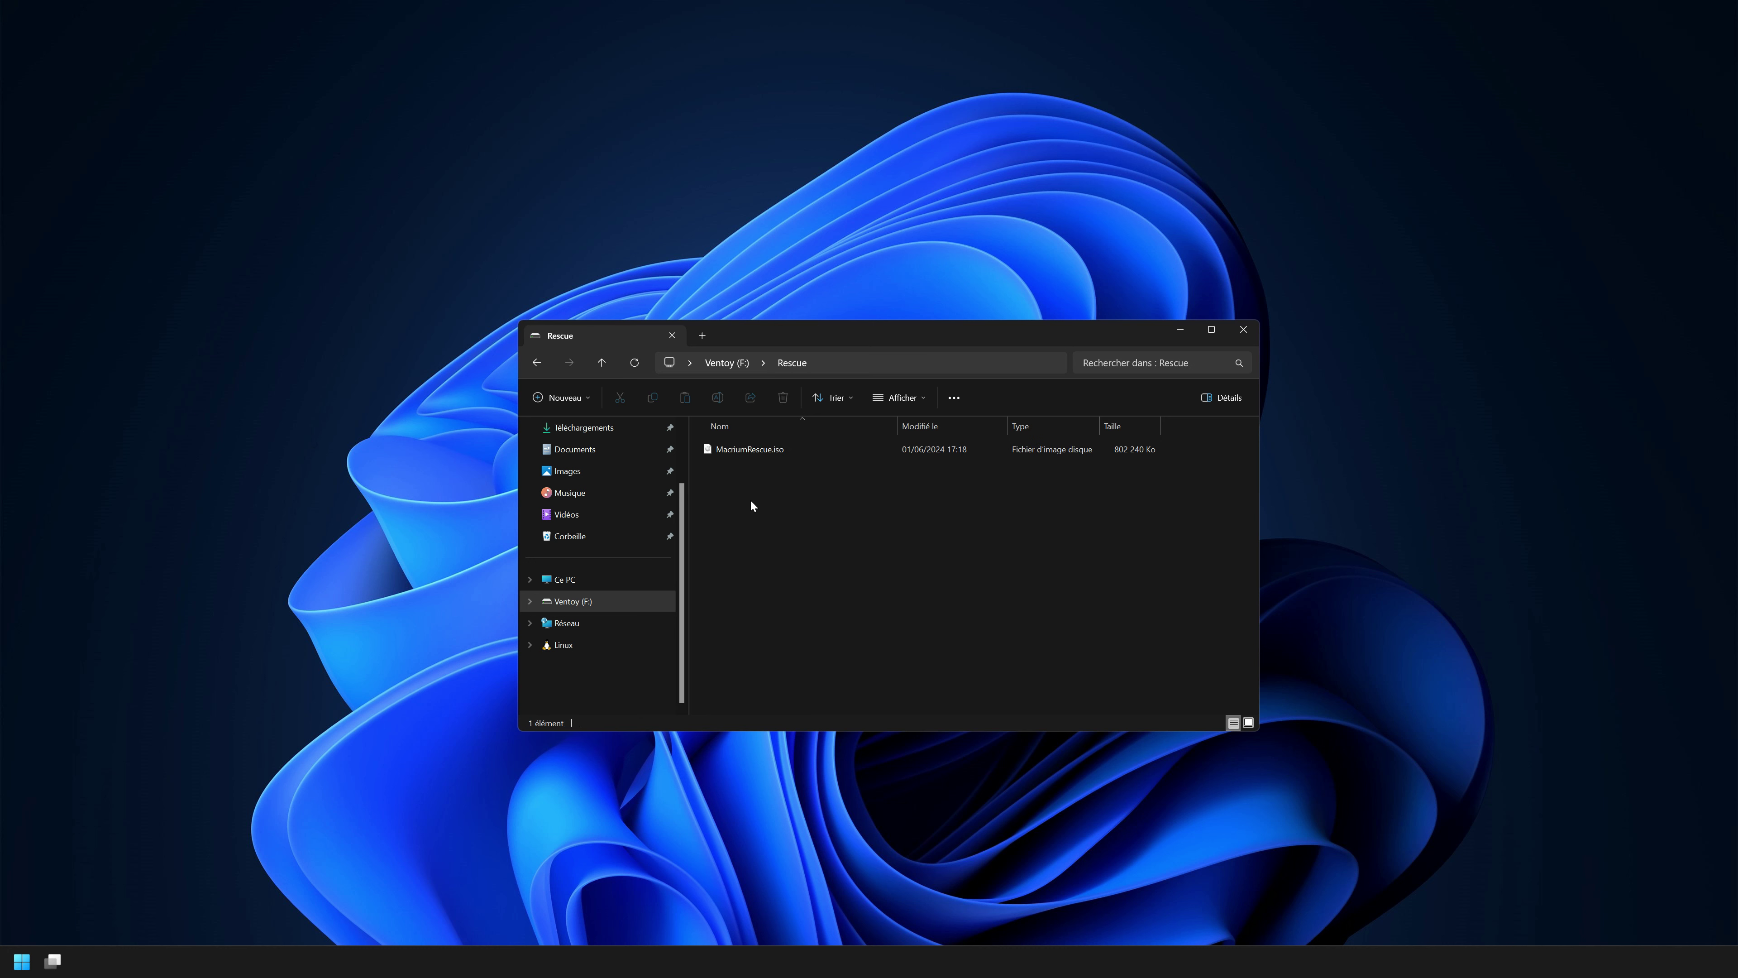
left_click(769, 451)
left_click(837, 536)
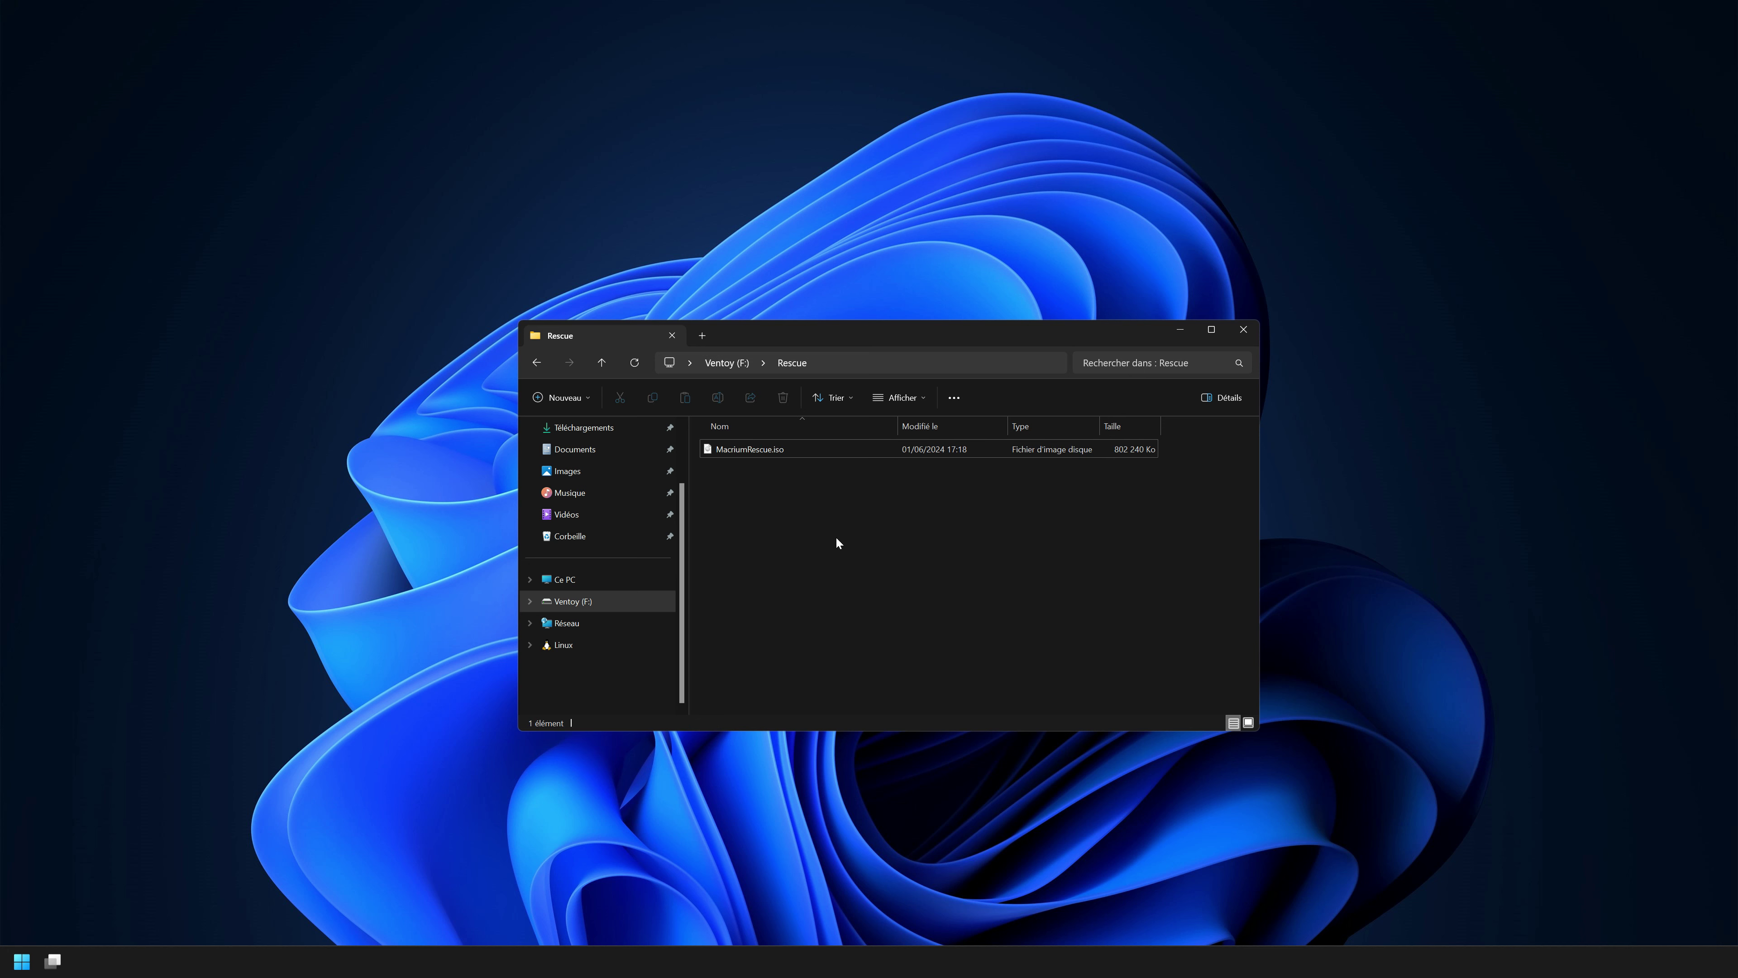
key("alt+Left")
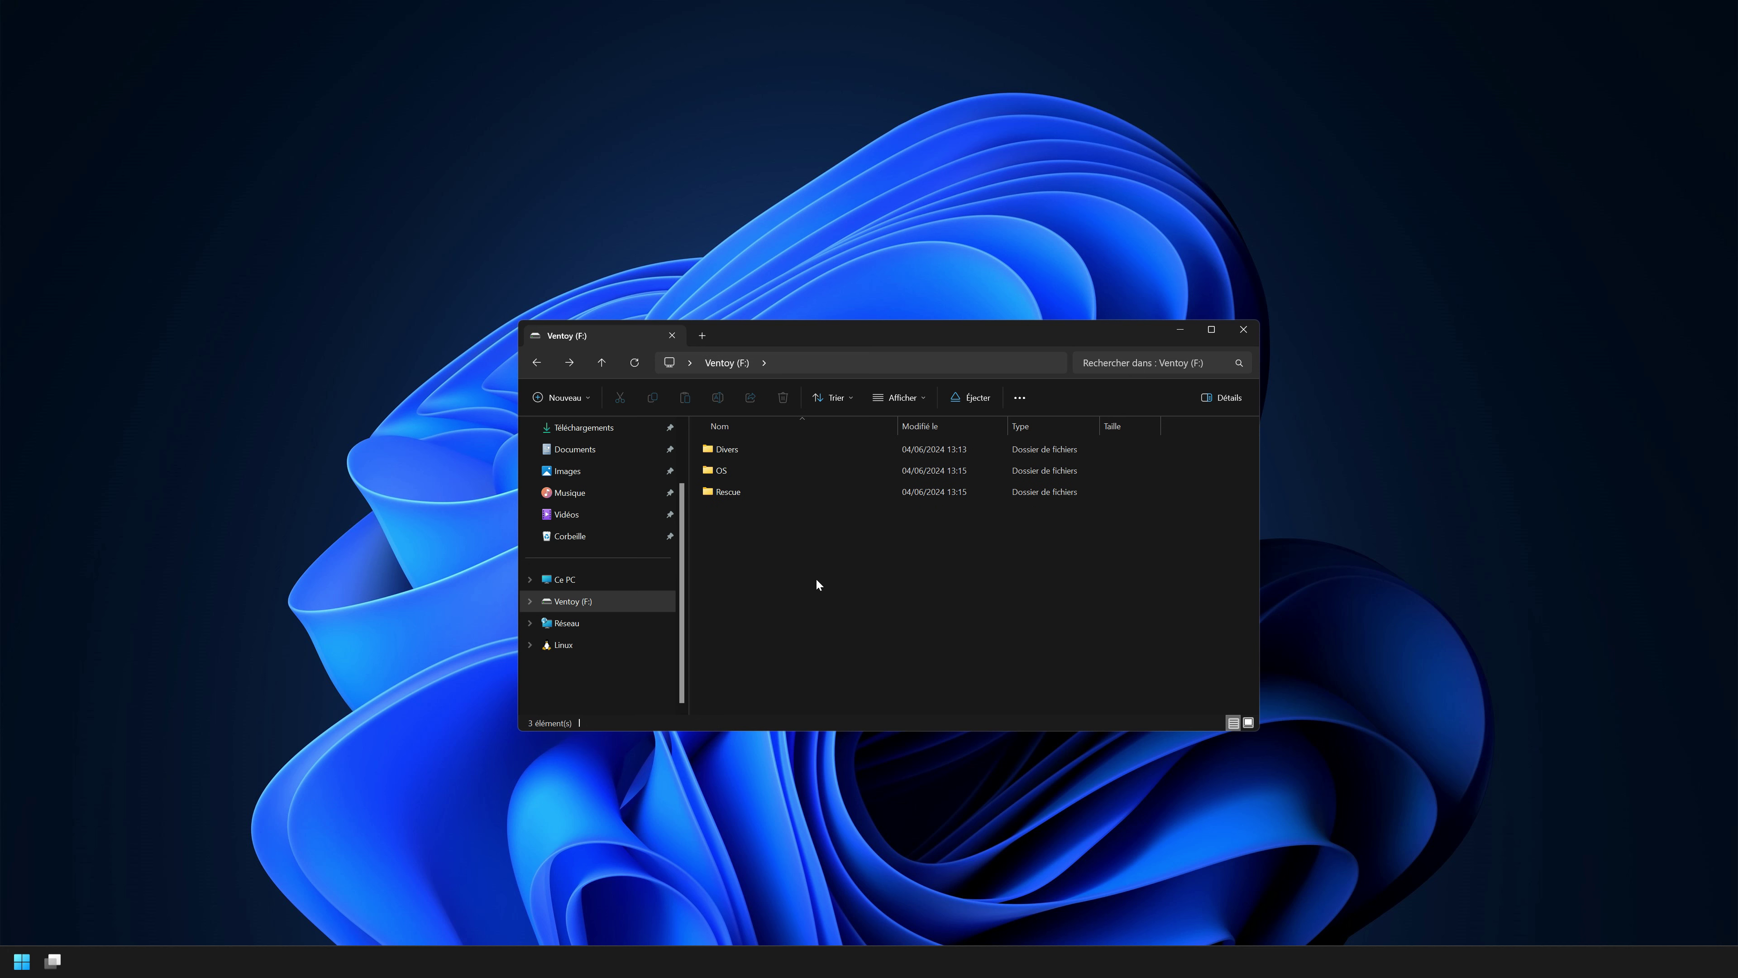
key("Up")
key("Up")
key("Return")
key("alt+Left")
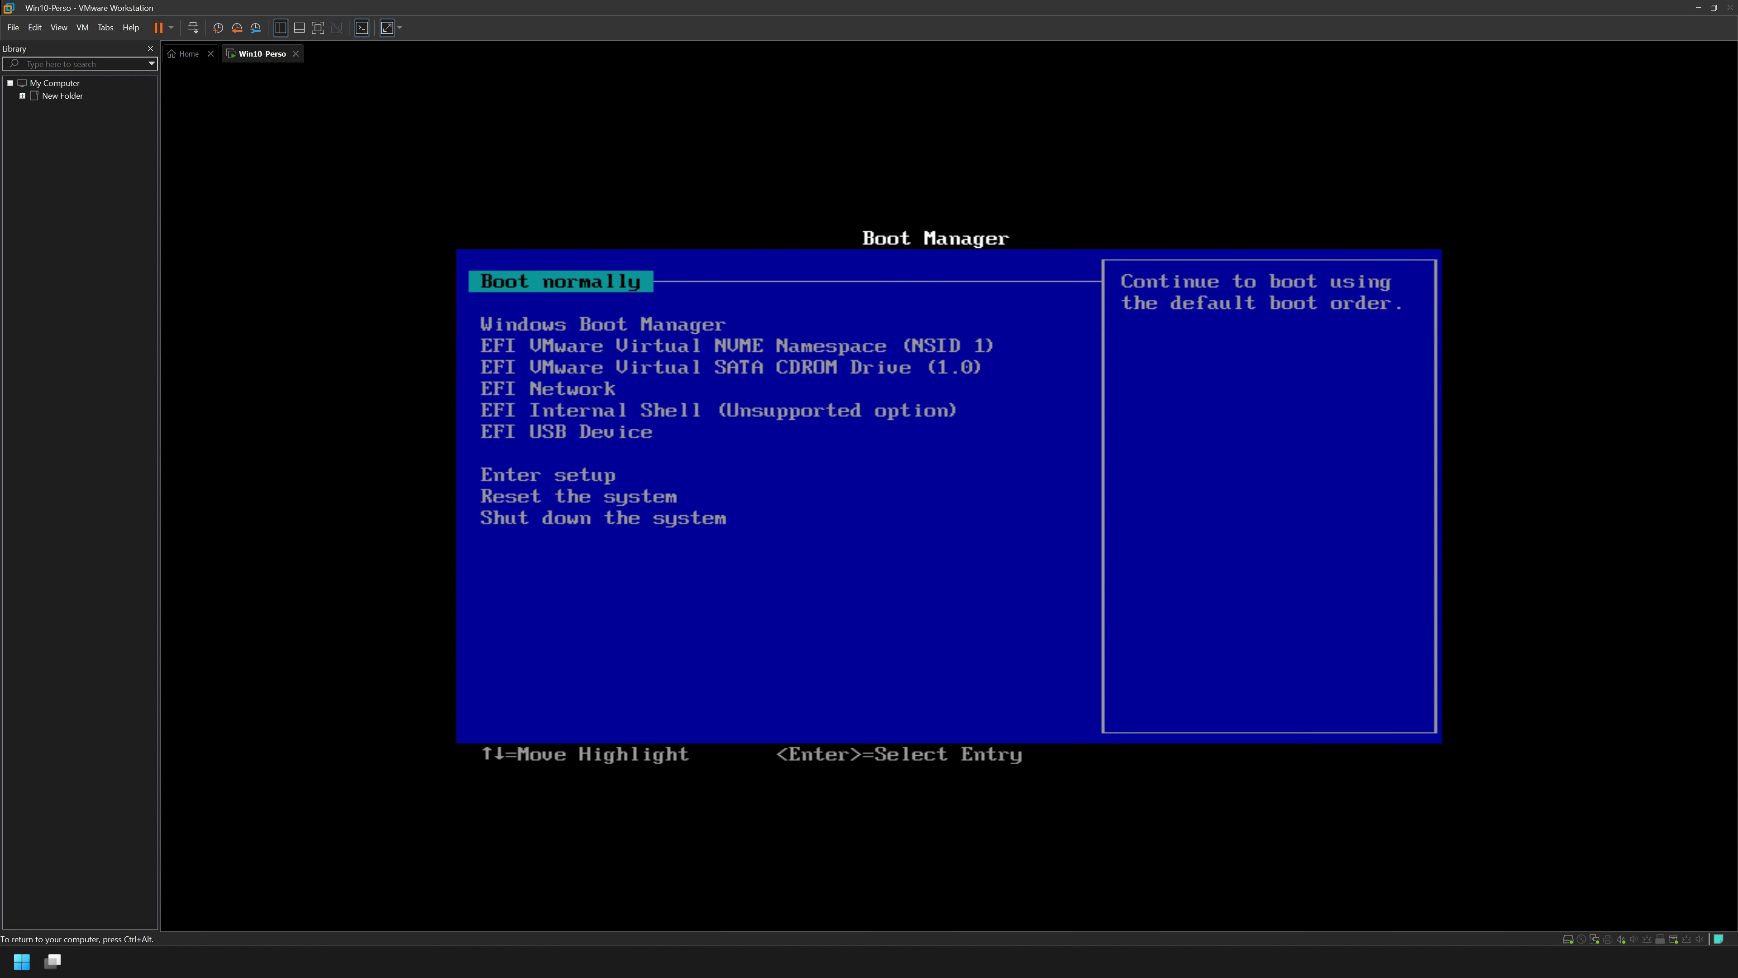
Switch to the Win10-Perso virtual machine in VMware Workstation and boot it from the EFI USB Device in the Boot Manager.
key("Down")
key("Down")
key("Down")
key("Down")
key("Down")
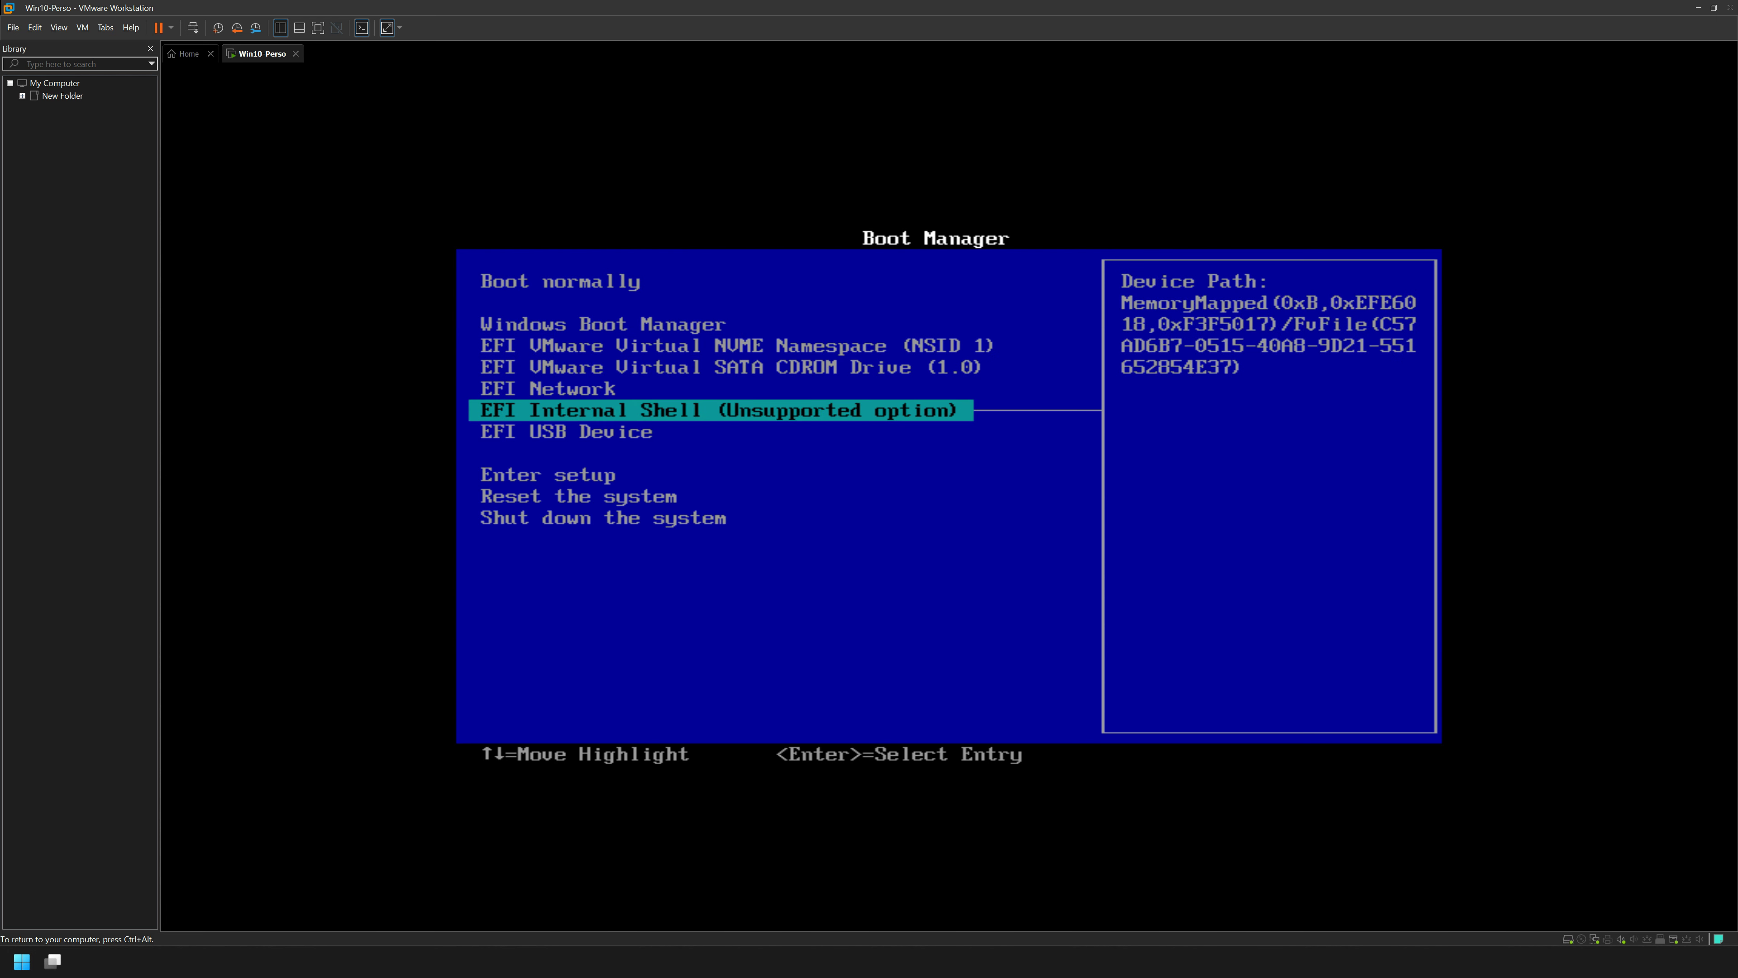
key("Down")
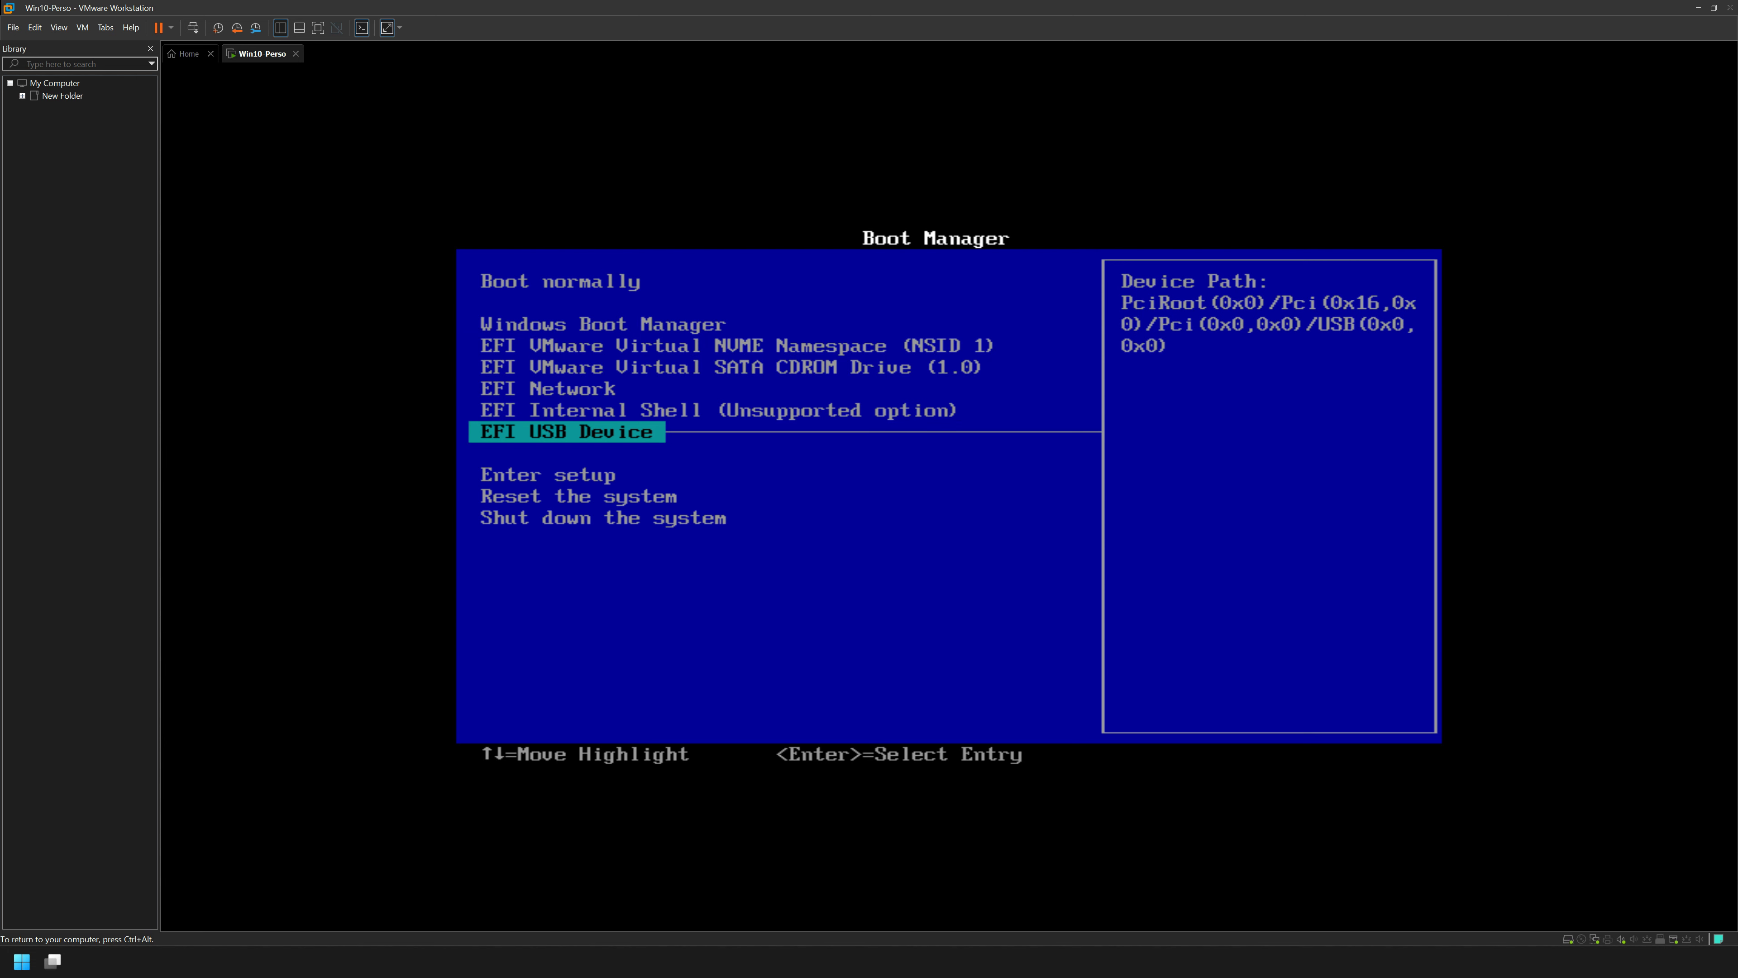
key("Return")
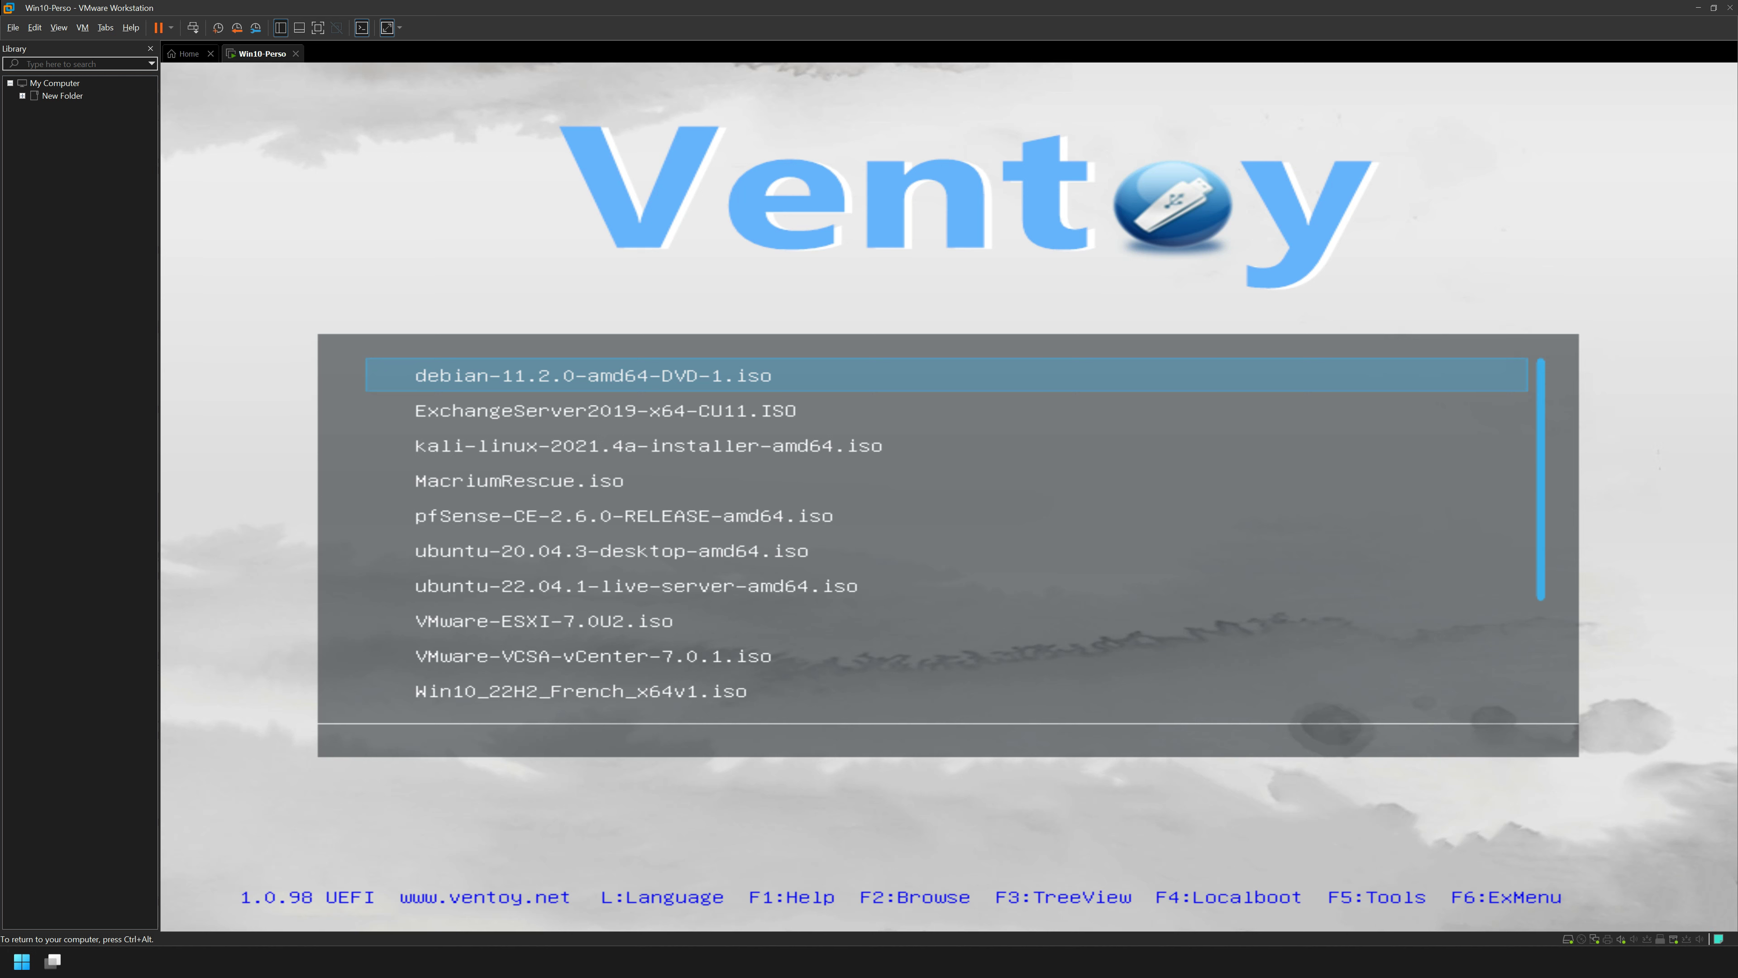
Examine the first entries of the Ventoy boot list to see which ISO files it offers.
key("Down")
key("Down")
key("Down")
key("Down")
key("Down")
key("Down")
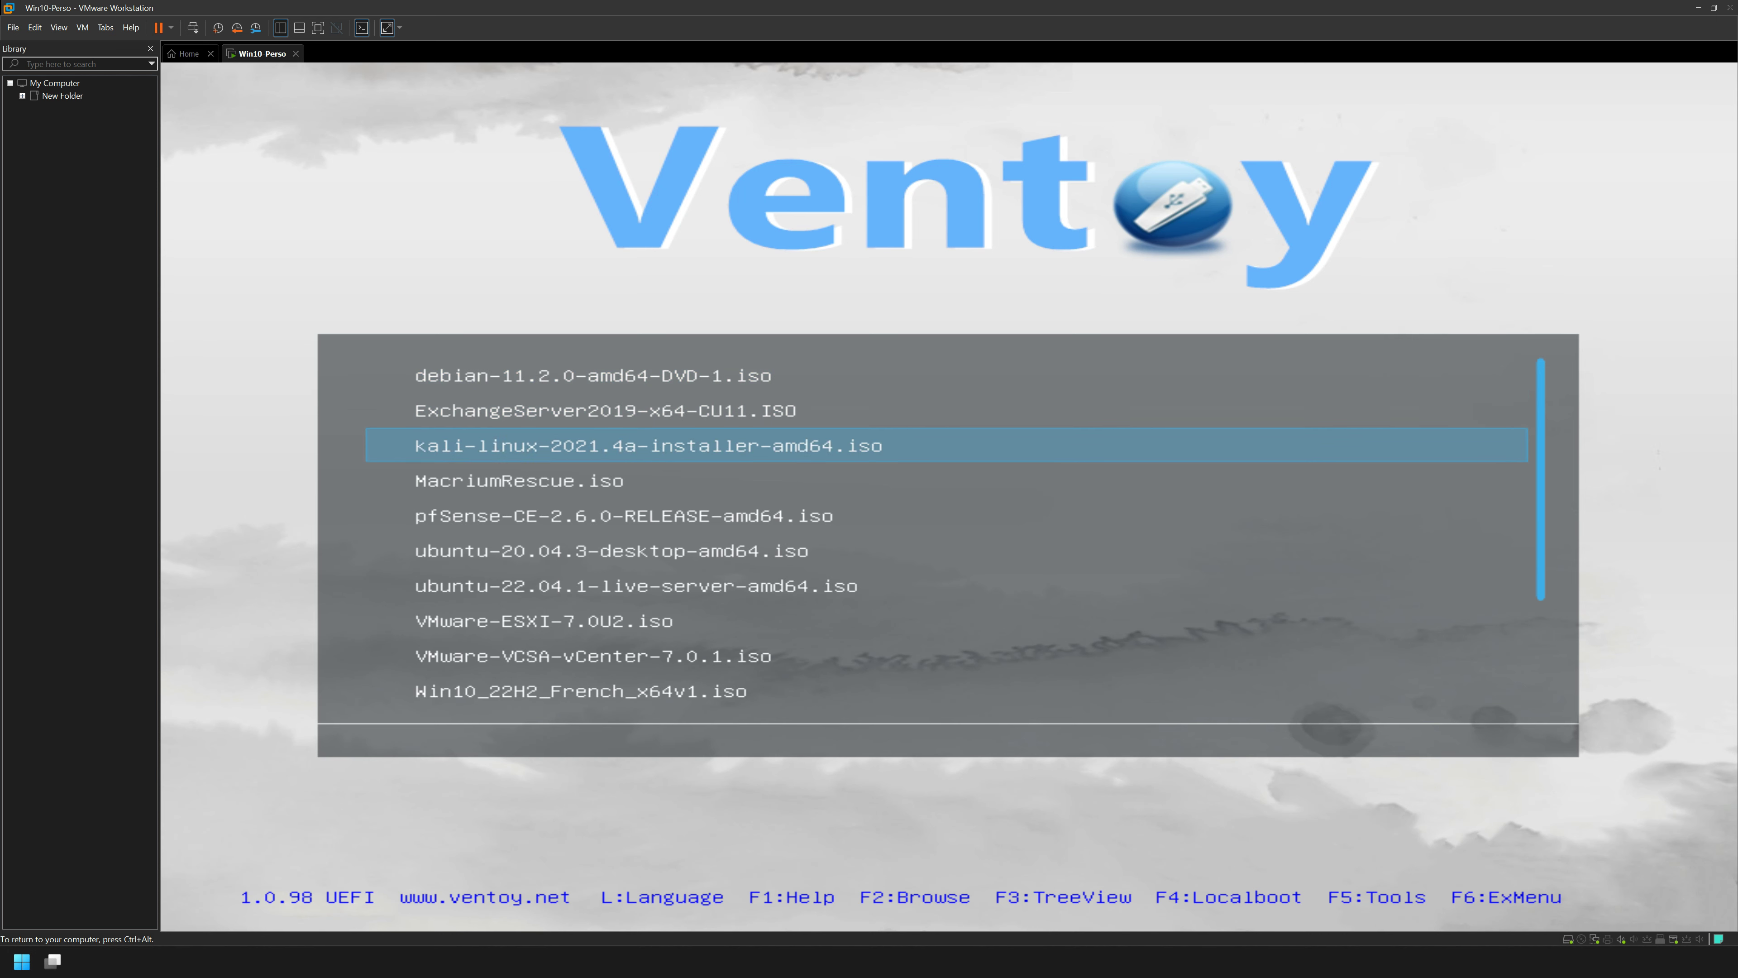
key("Down")
key("Up")
key("Up")
key("Down")
key("Down")
key("Up")
key("Up")
key("Up")
key("Up")
key("Up")
key("Up")
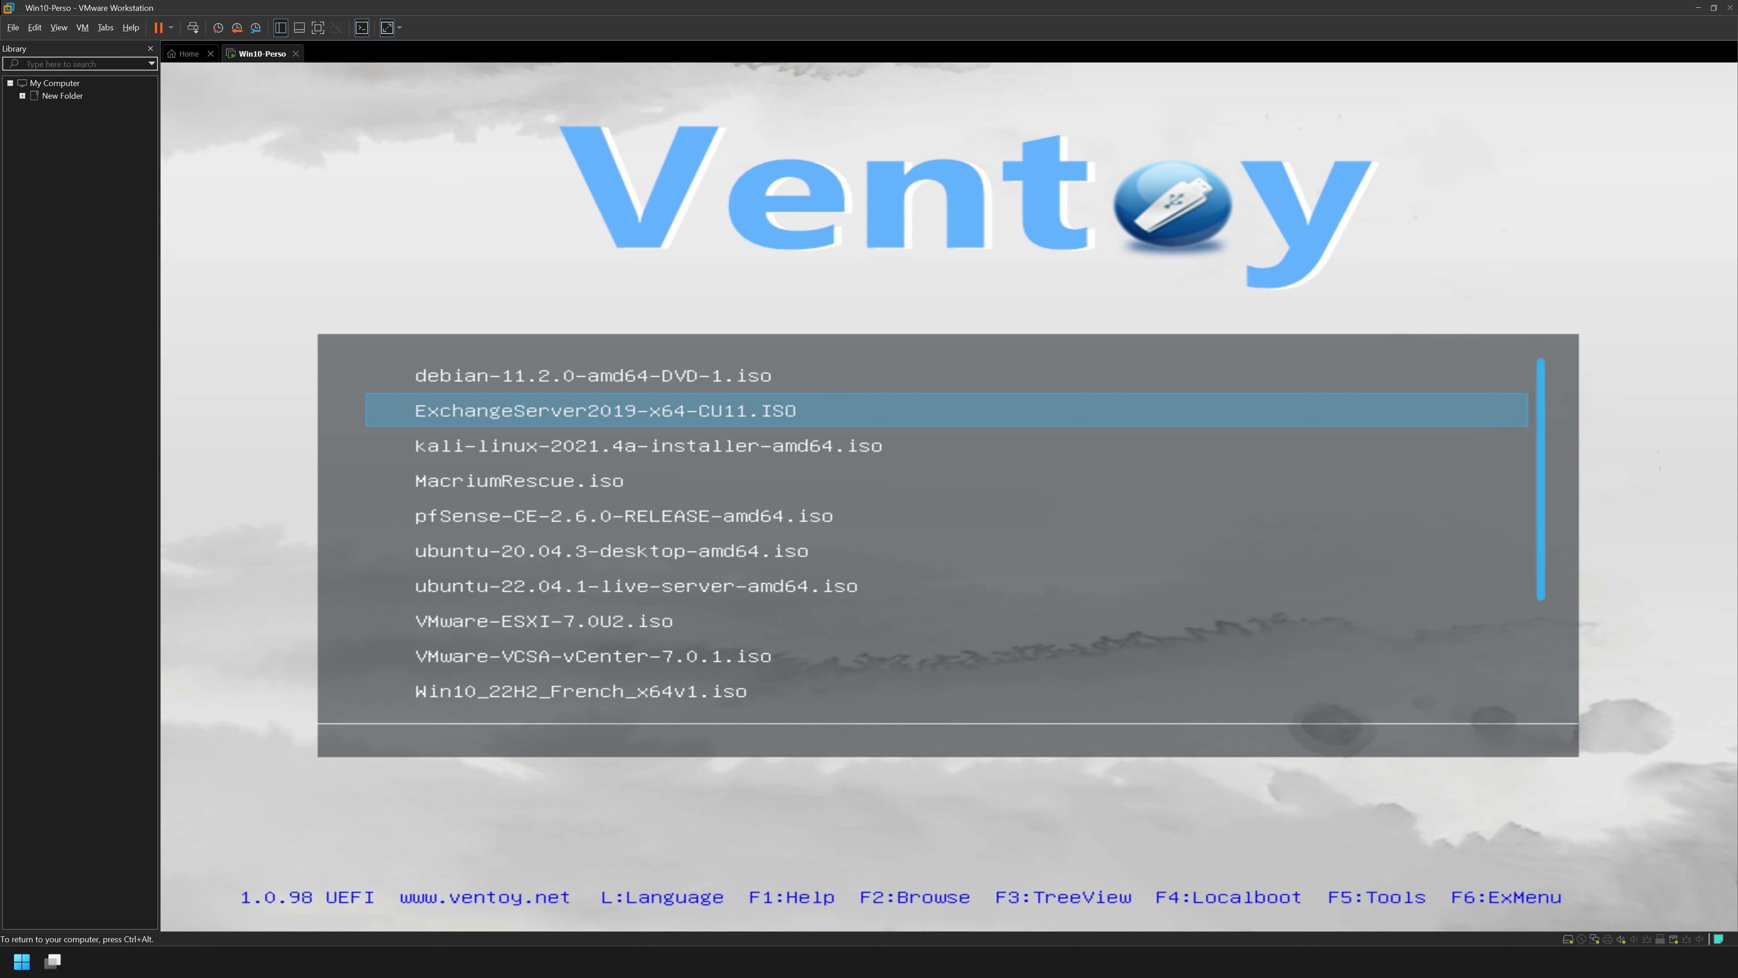
Set the Ventoy boot menu language to fr_FR - French (Français).
key("l")
key("Down")
key("Down")
key("Down")
key("Down")
key("Down")
key("Down")
key("Down")
key("Down")
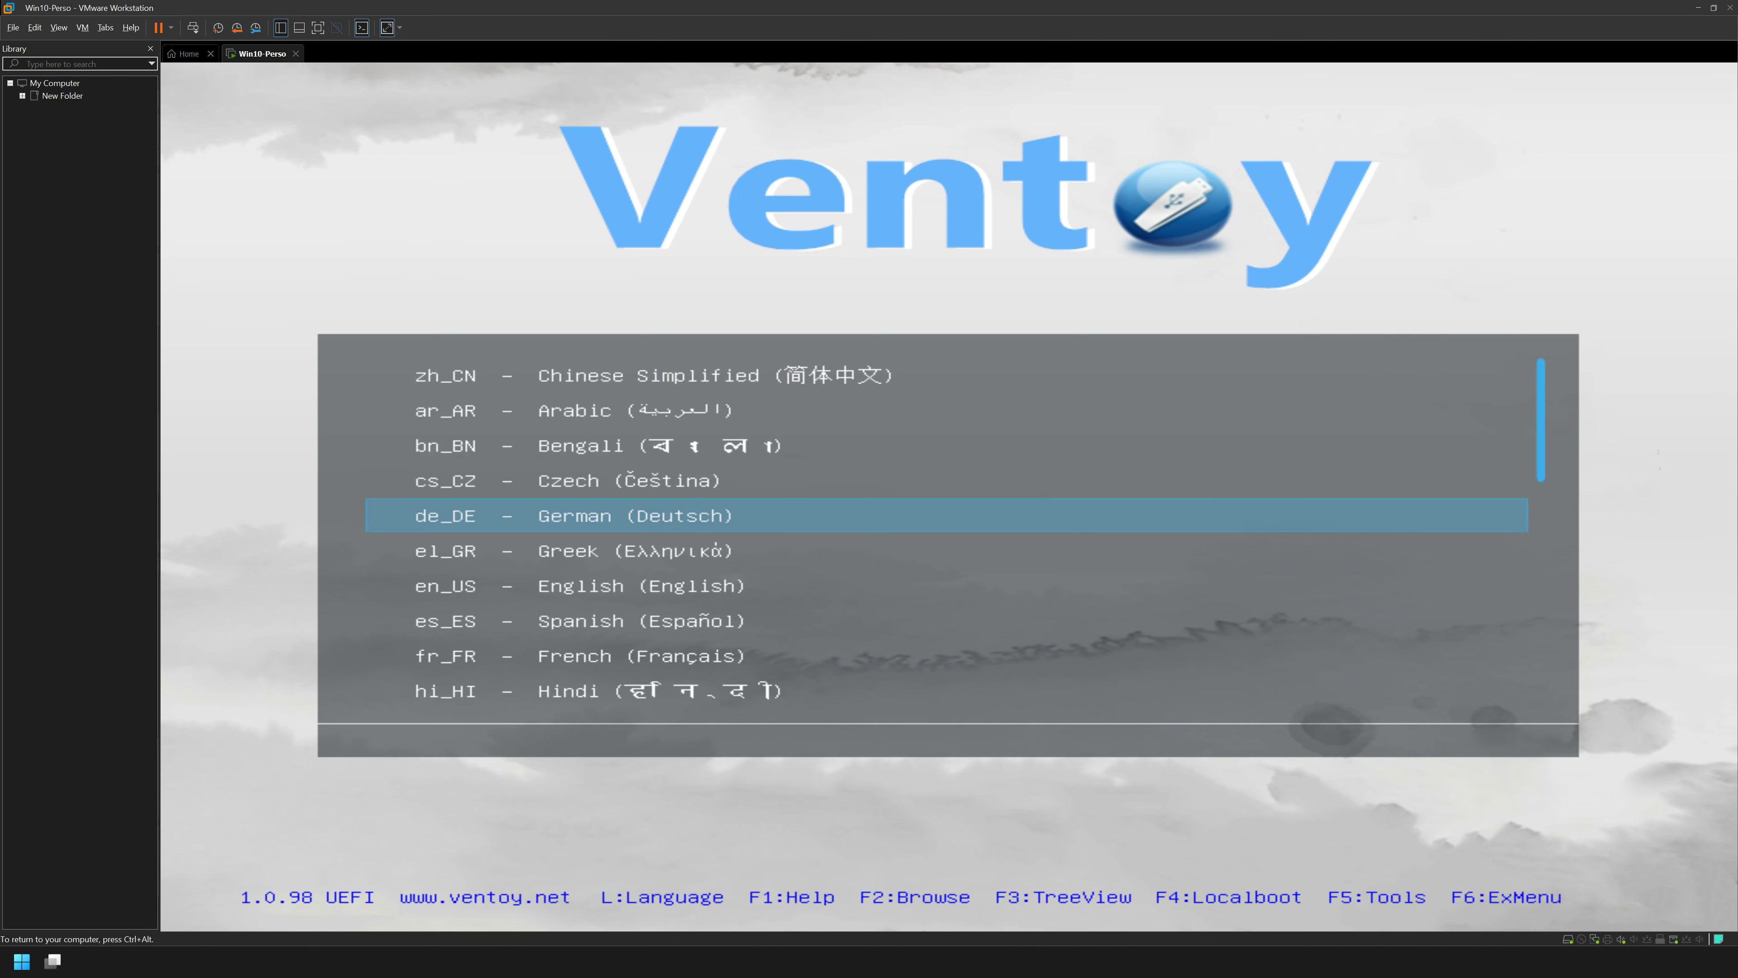
key("Return")
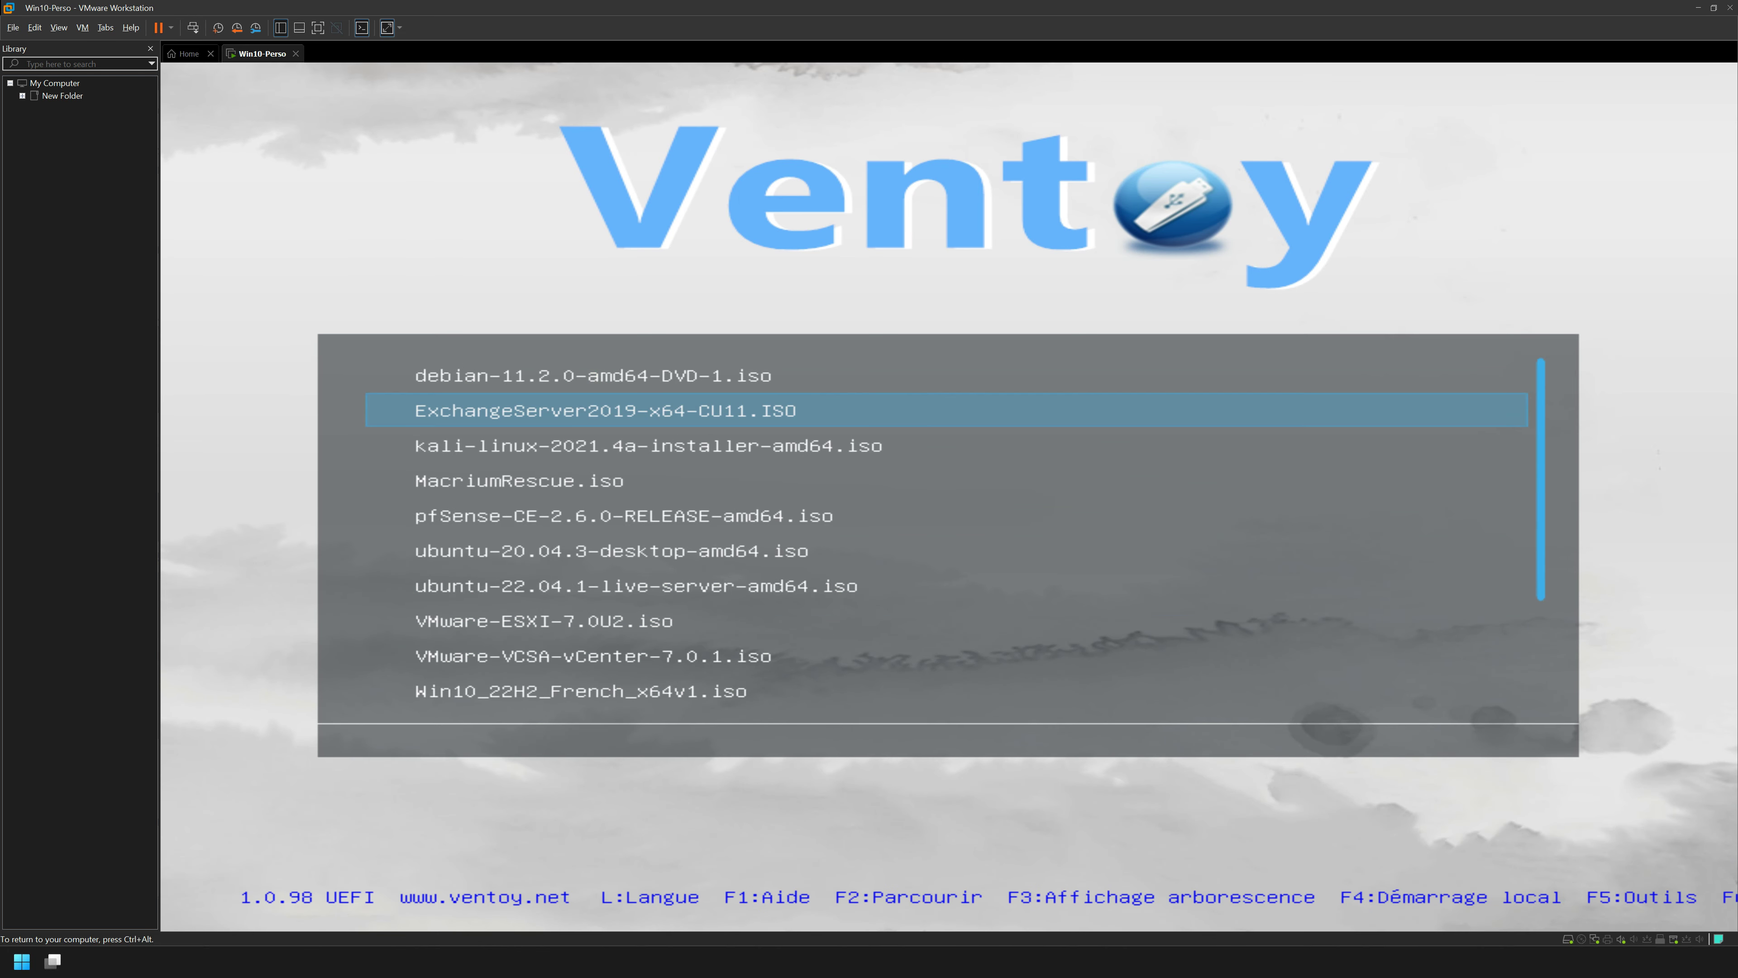
Look through the complete list of bootable ISO files and return to the first entry, debian-11.2.0-amd64-DVD-1.iso.
key("Down")
key("Down")
key("Down")
key("Down")
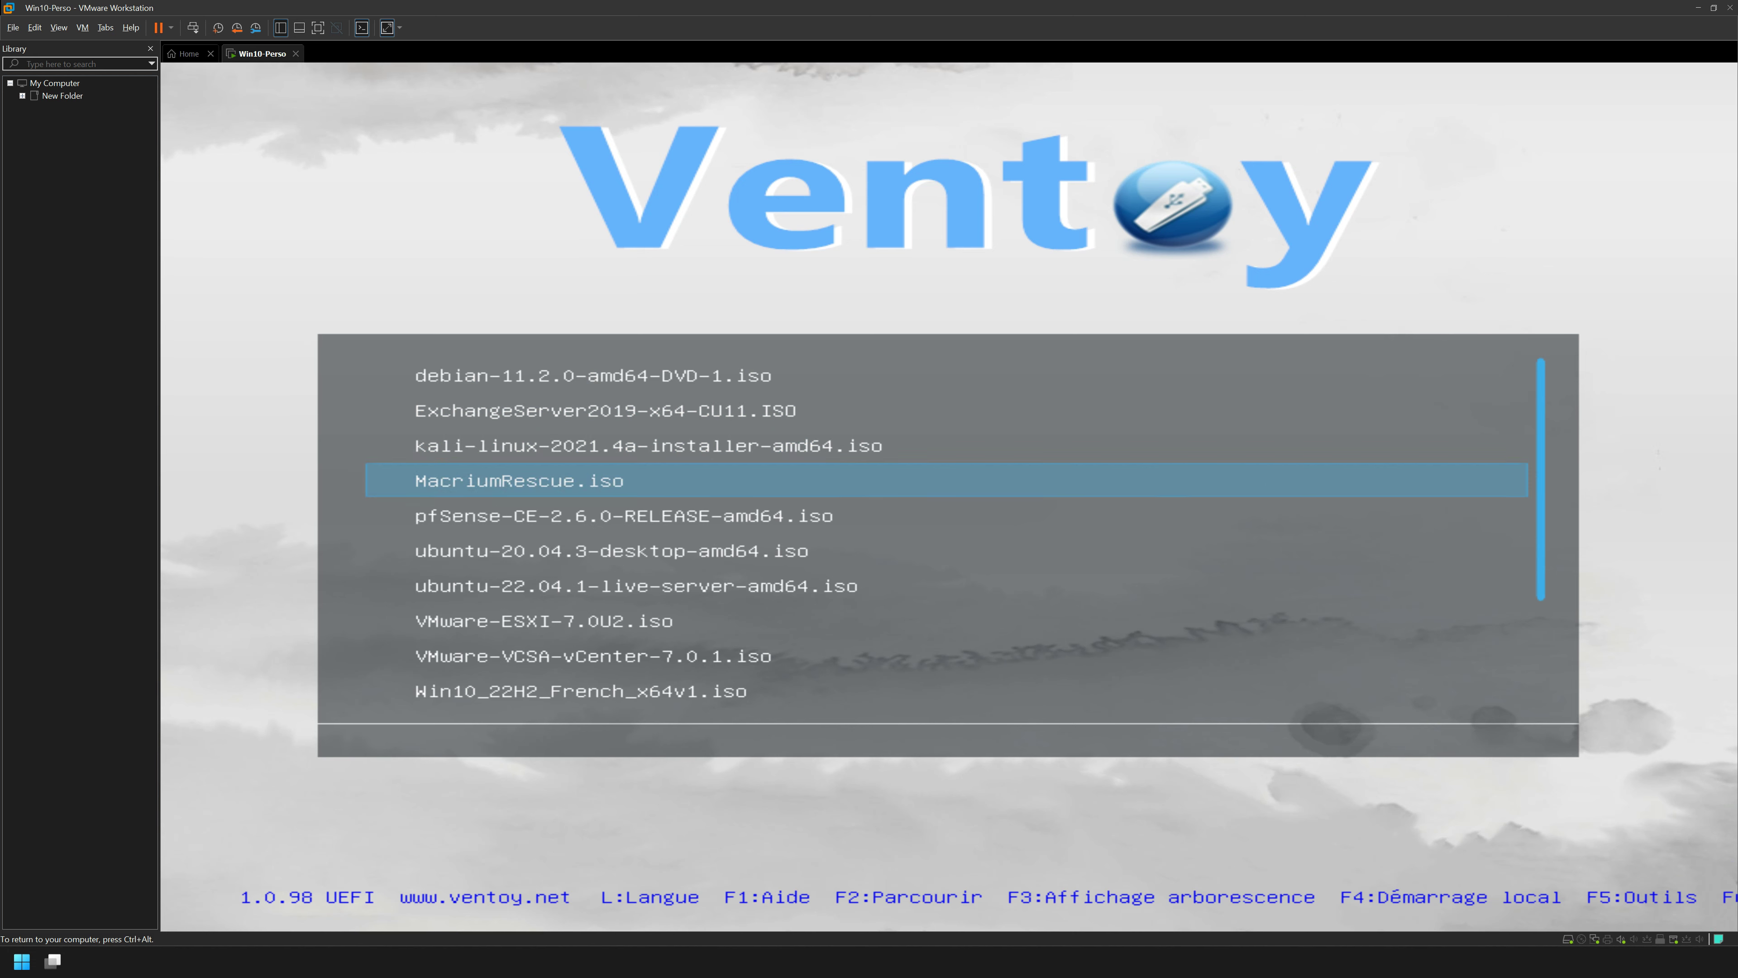
key("Down")
key("Down")
key("Down")
key("Down")
key("Down")
key("Down")
key("Down")
key("Down")
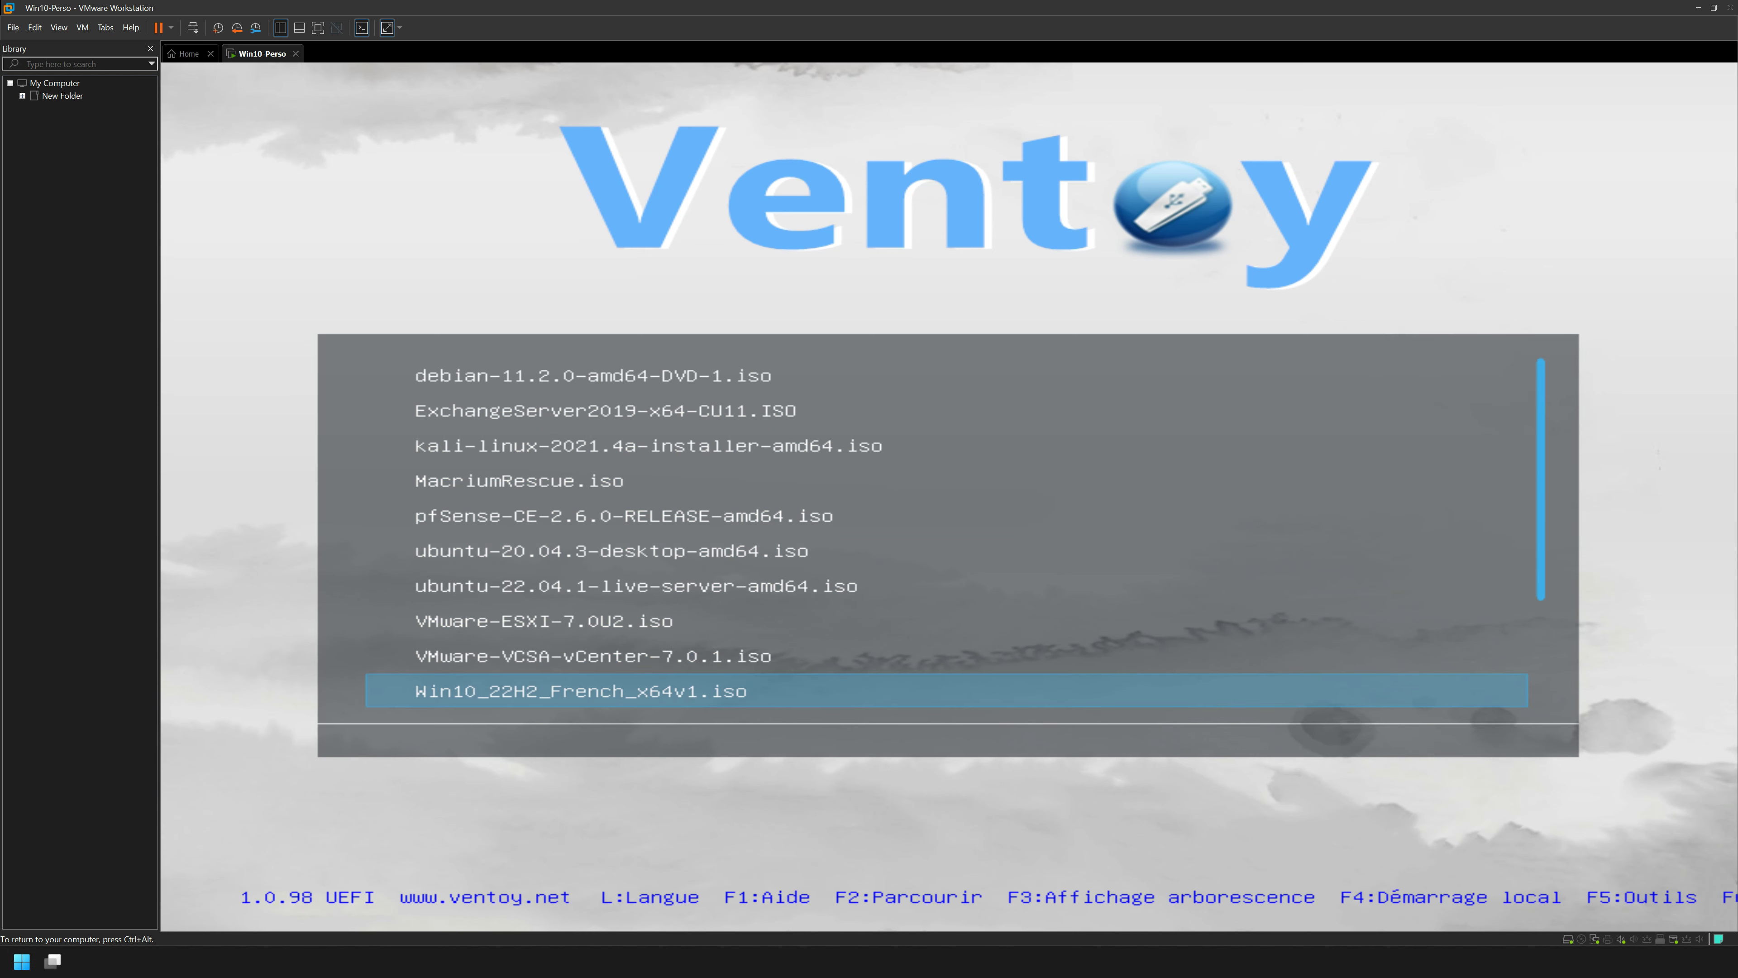
key("Up")
key("Up")
key("Up")
key("Up")
key("Up")
key("Up")
key("Up")
key("Up")
key("Up")
key("Up")
key("Up")
key("Up")
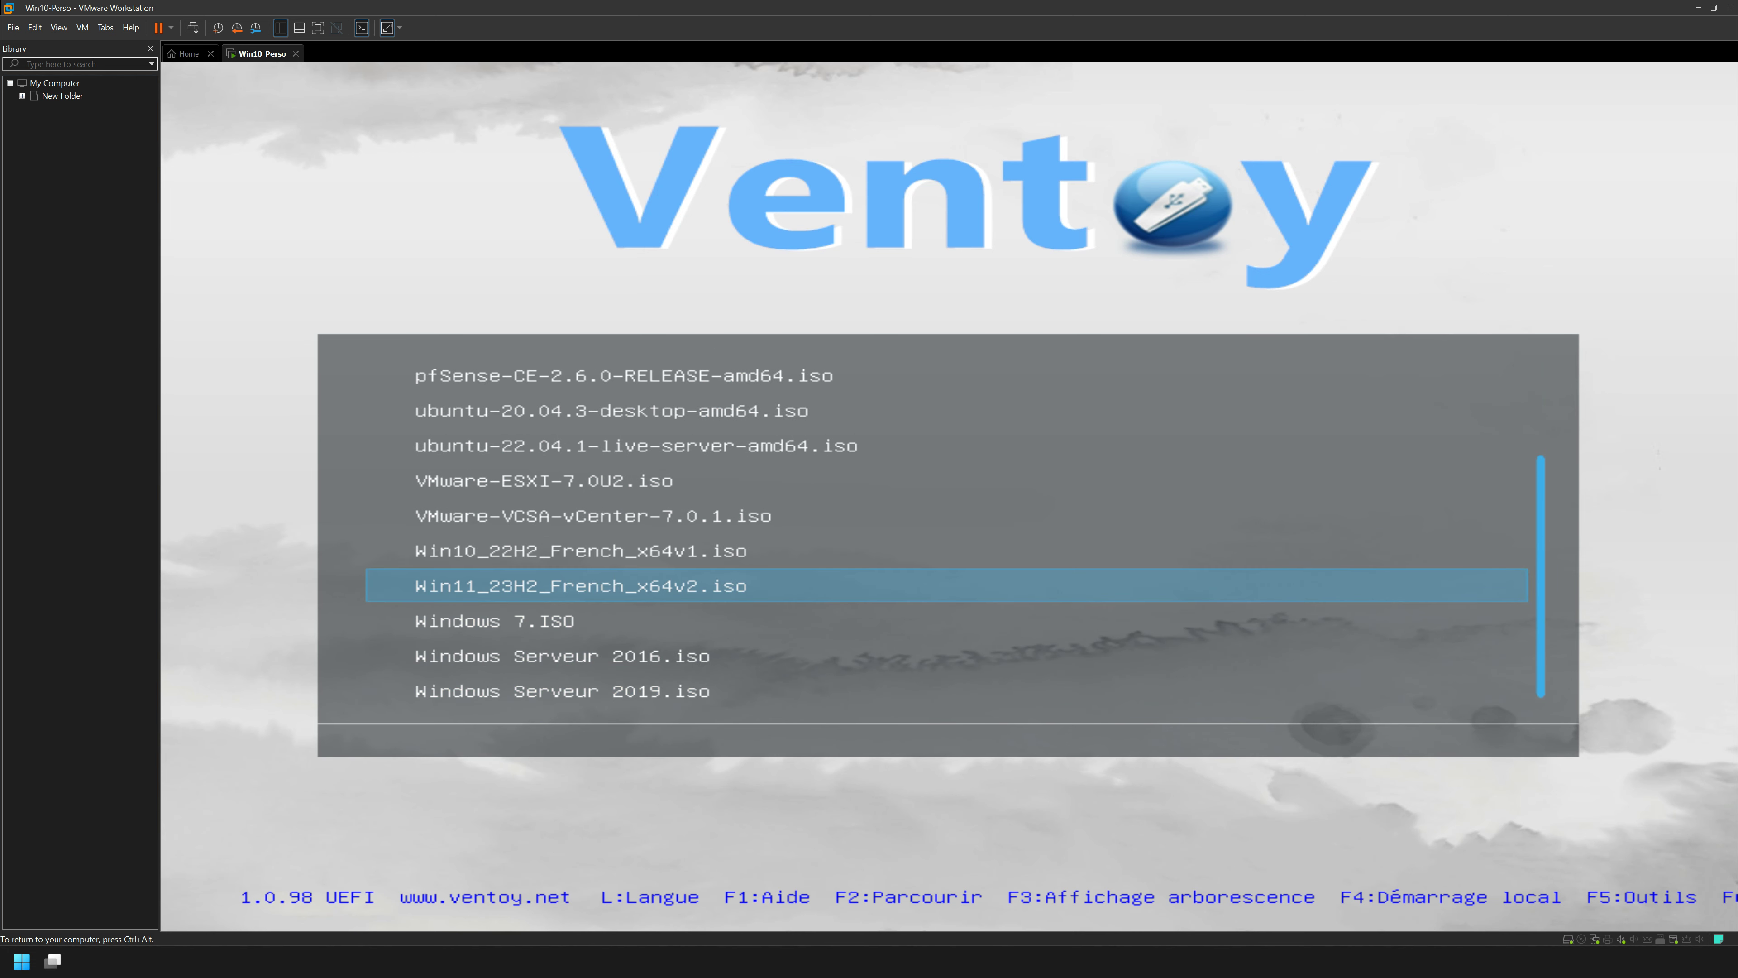
key("Up")
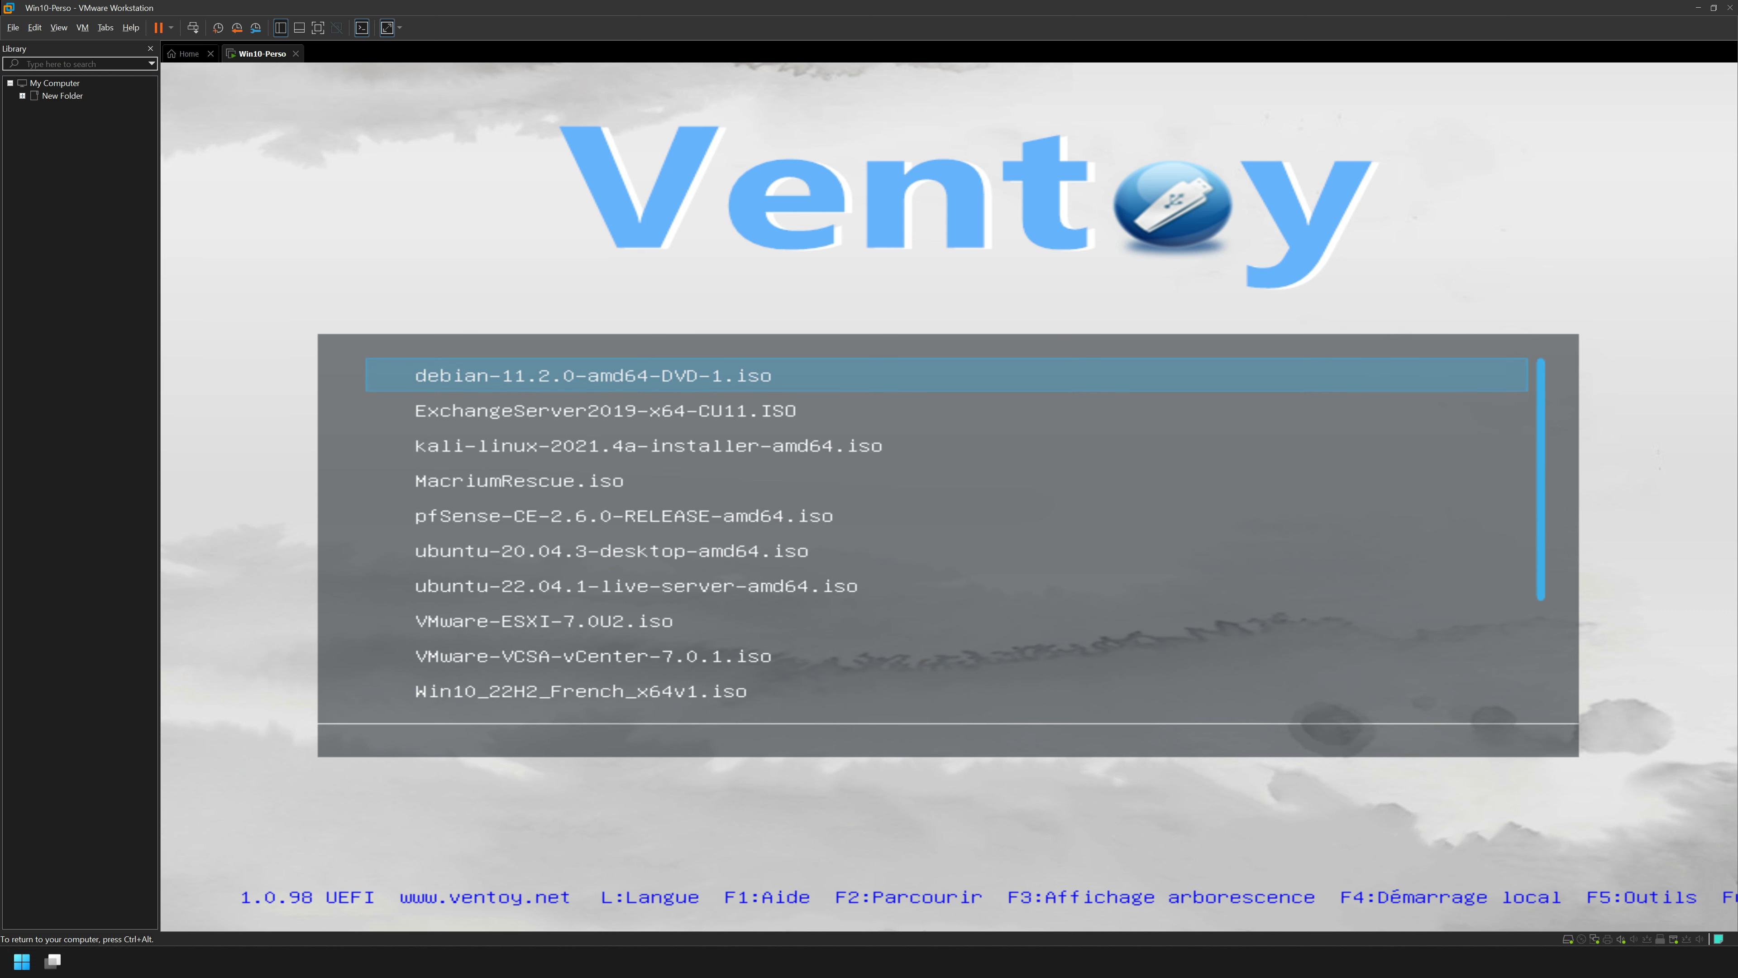
Show the boot menu as a folder tree, look over the Divers, OS and Rescue directories, and return to the list view.
key("F3")
key("Down")
key("Down")
key("Down")
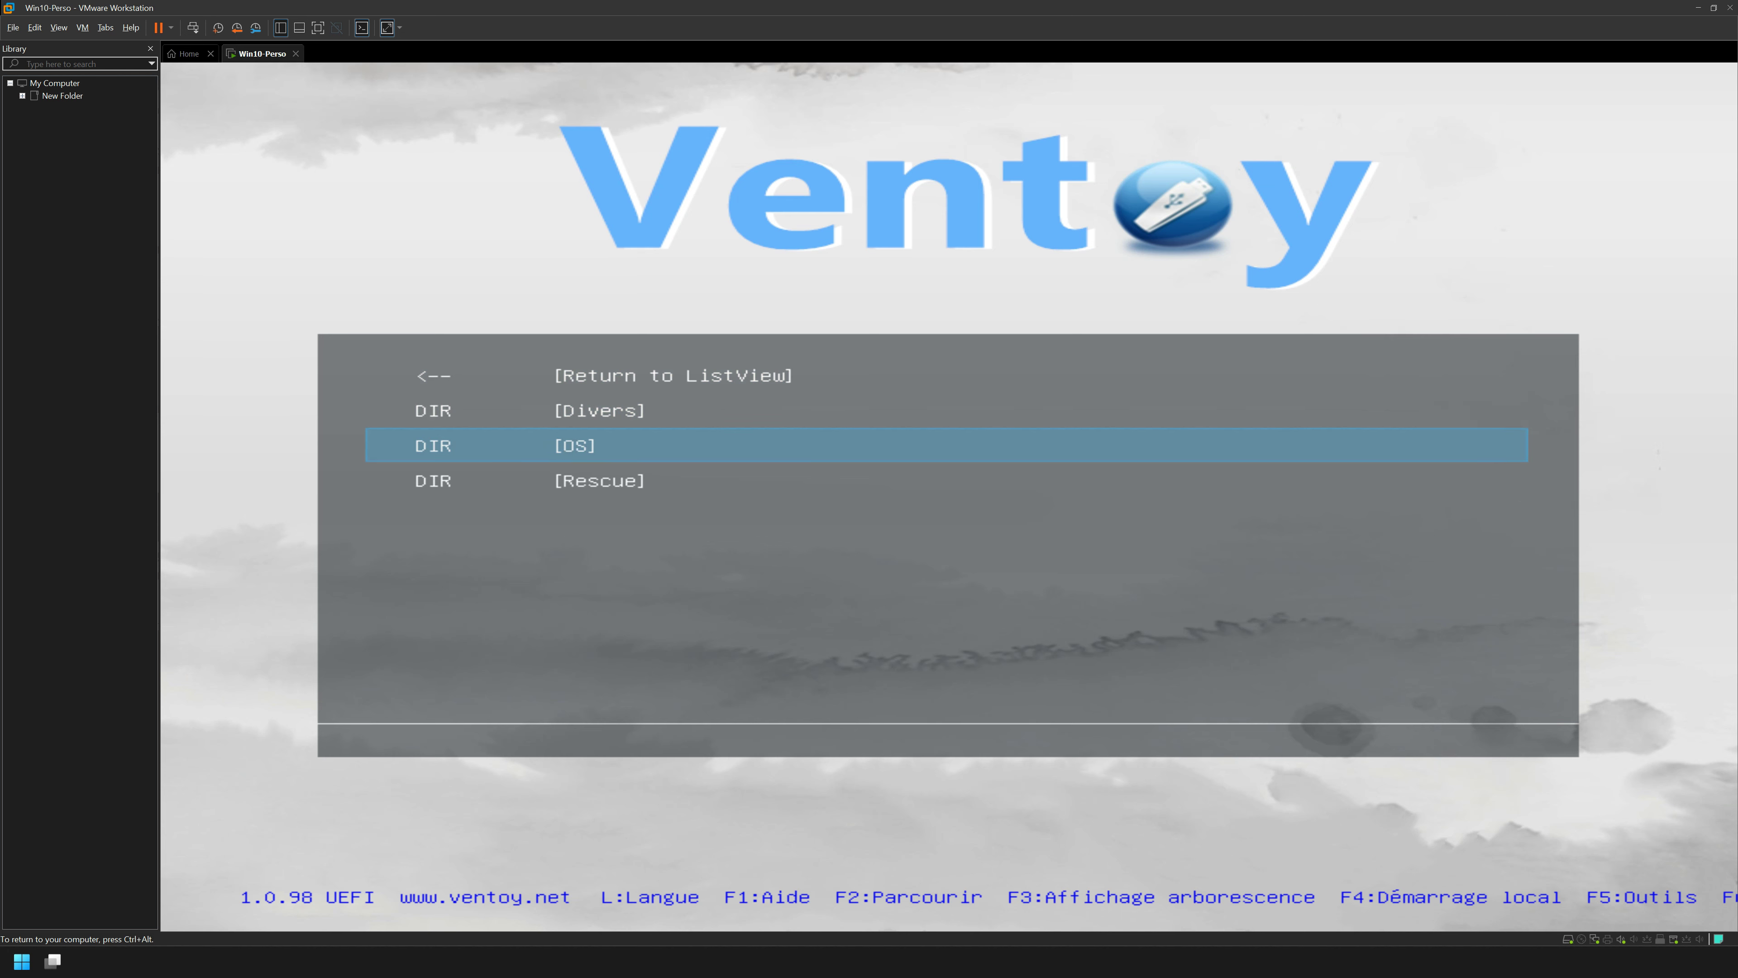
key("Up")
key("Up")
key("Up")
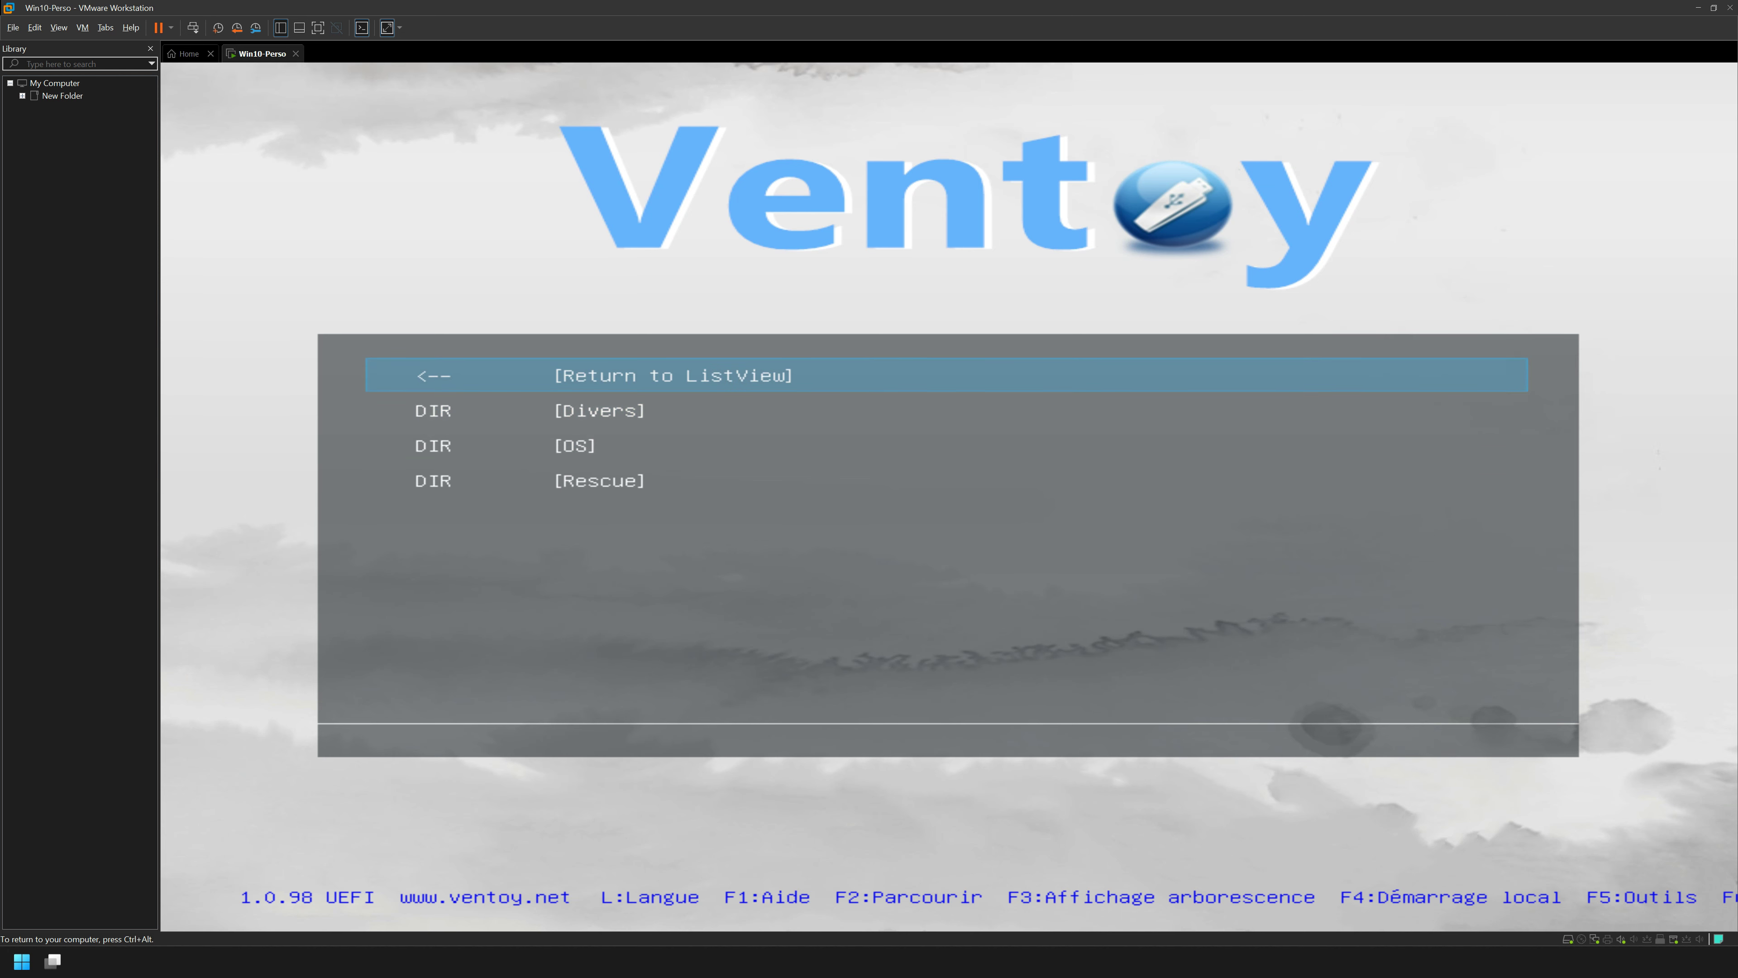
key("Return")
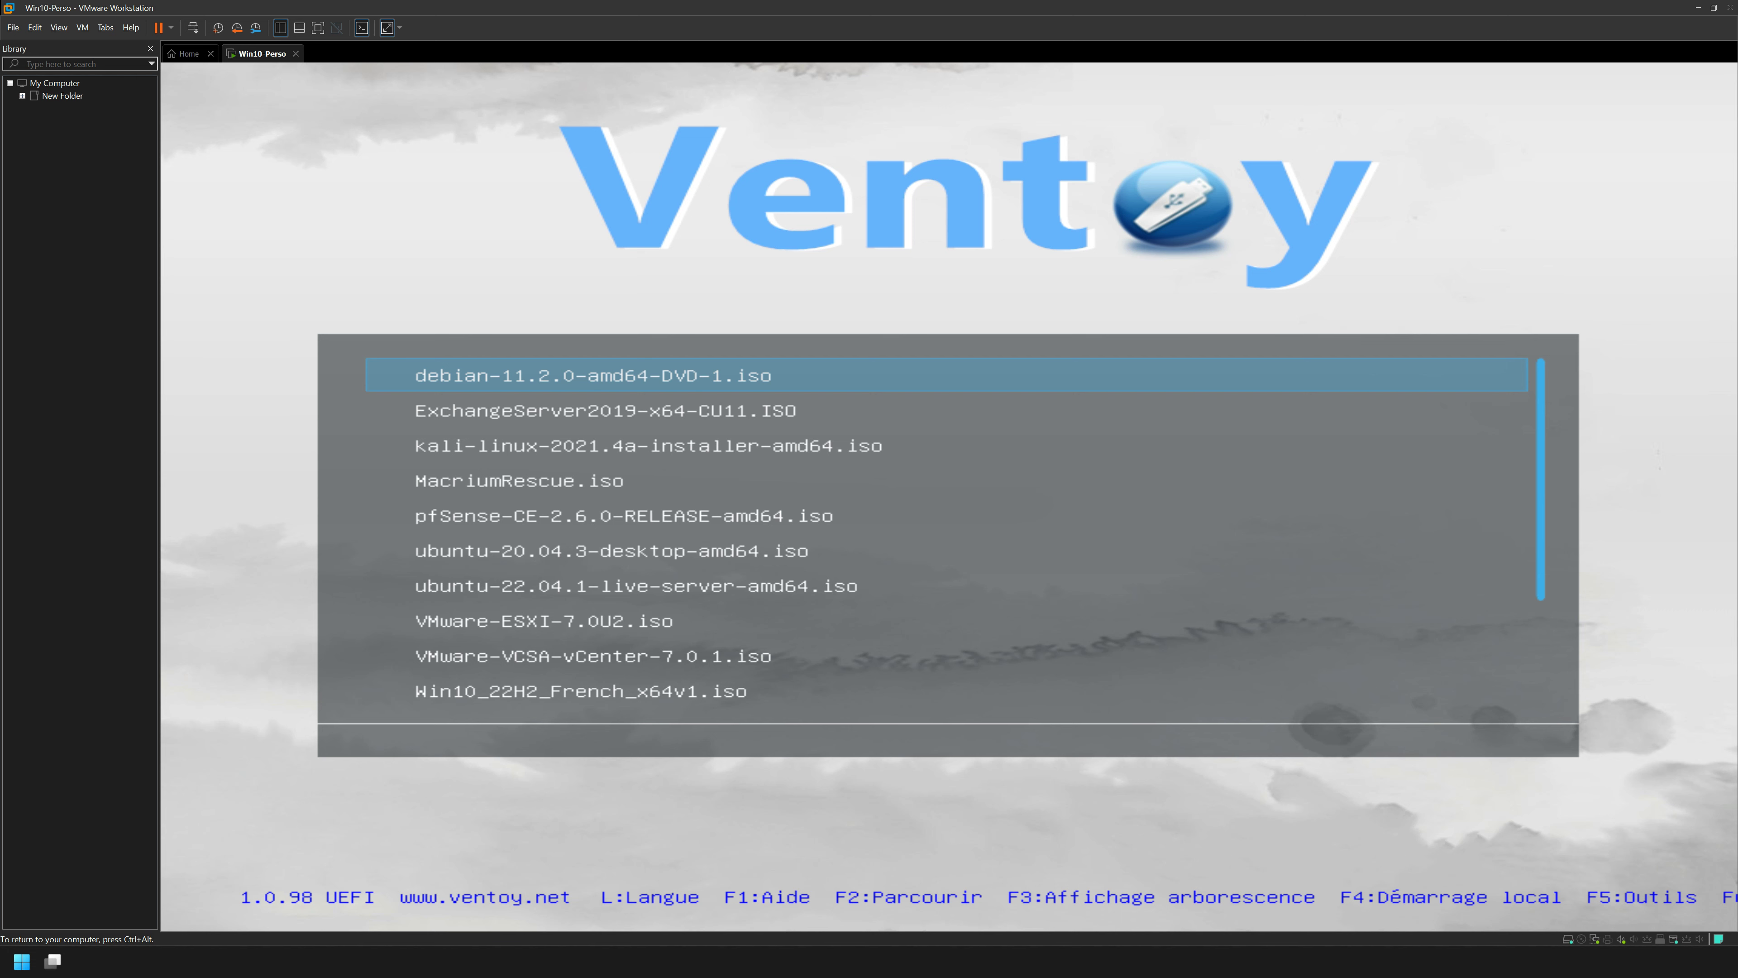
Browse the disks and partitions available from the Ventoy menu and return to the ISO list.
key("F2")
key("Down")
key("Down")
key("Down")
key("Up")
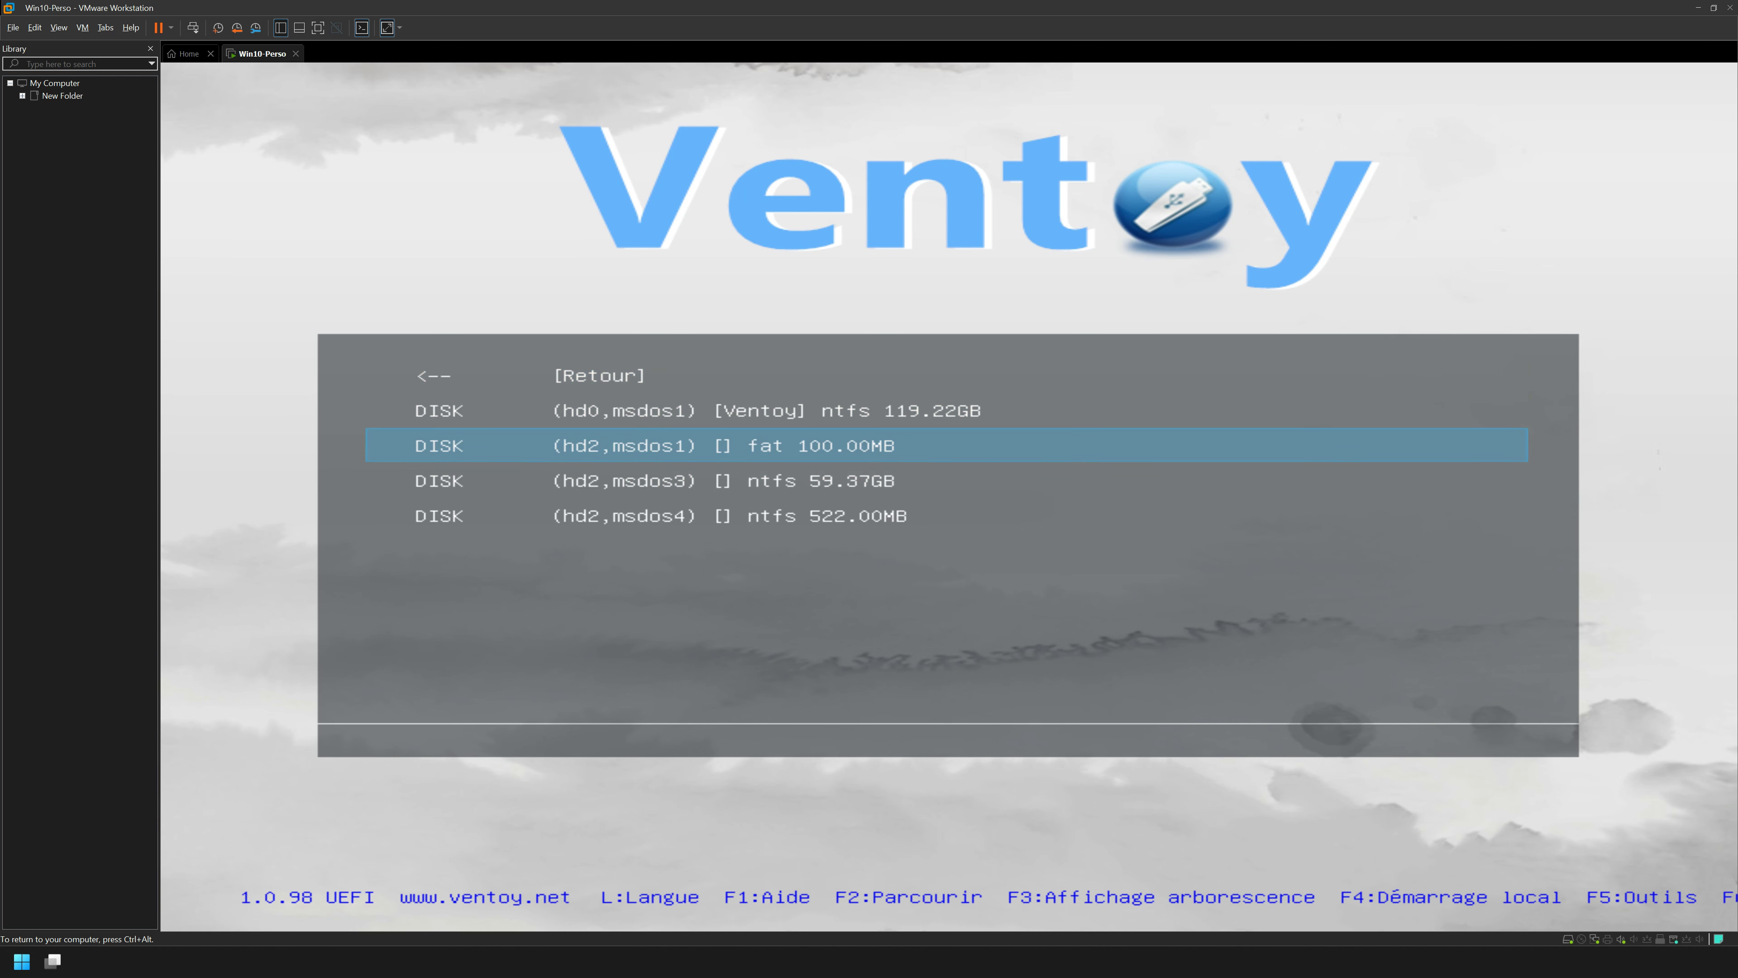
key("Up")
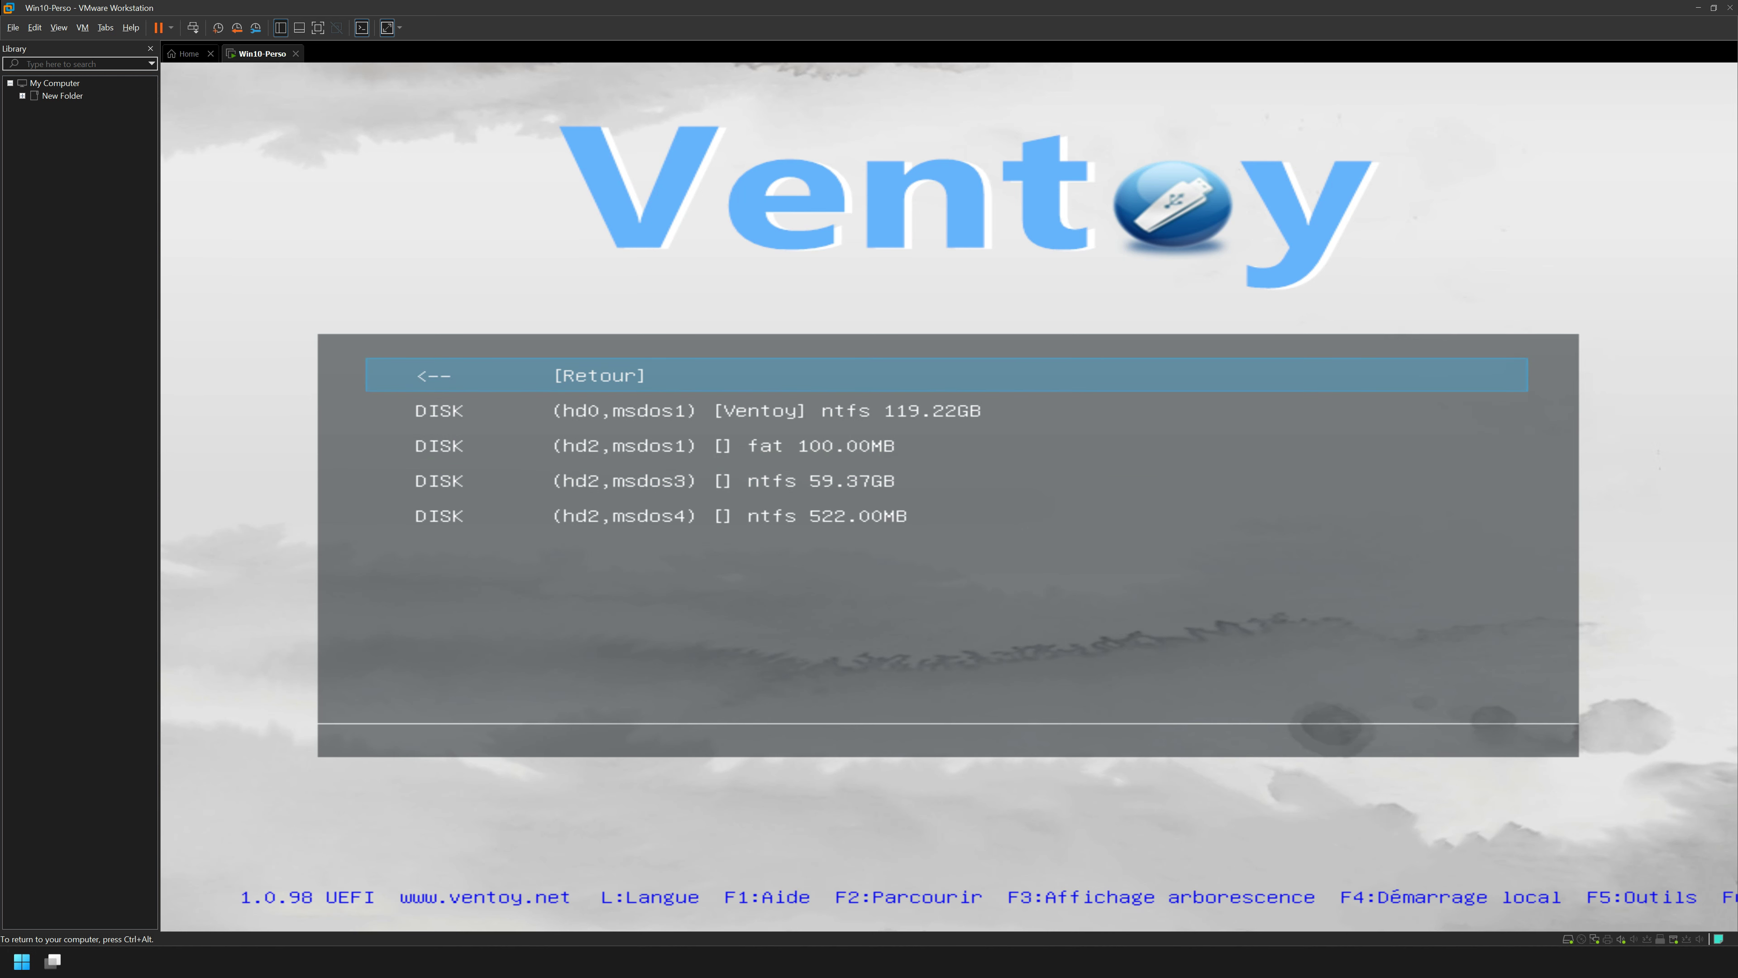
key("Return")
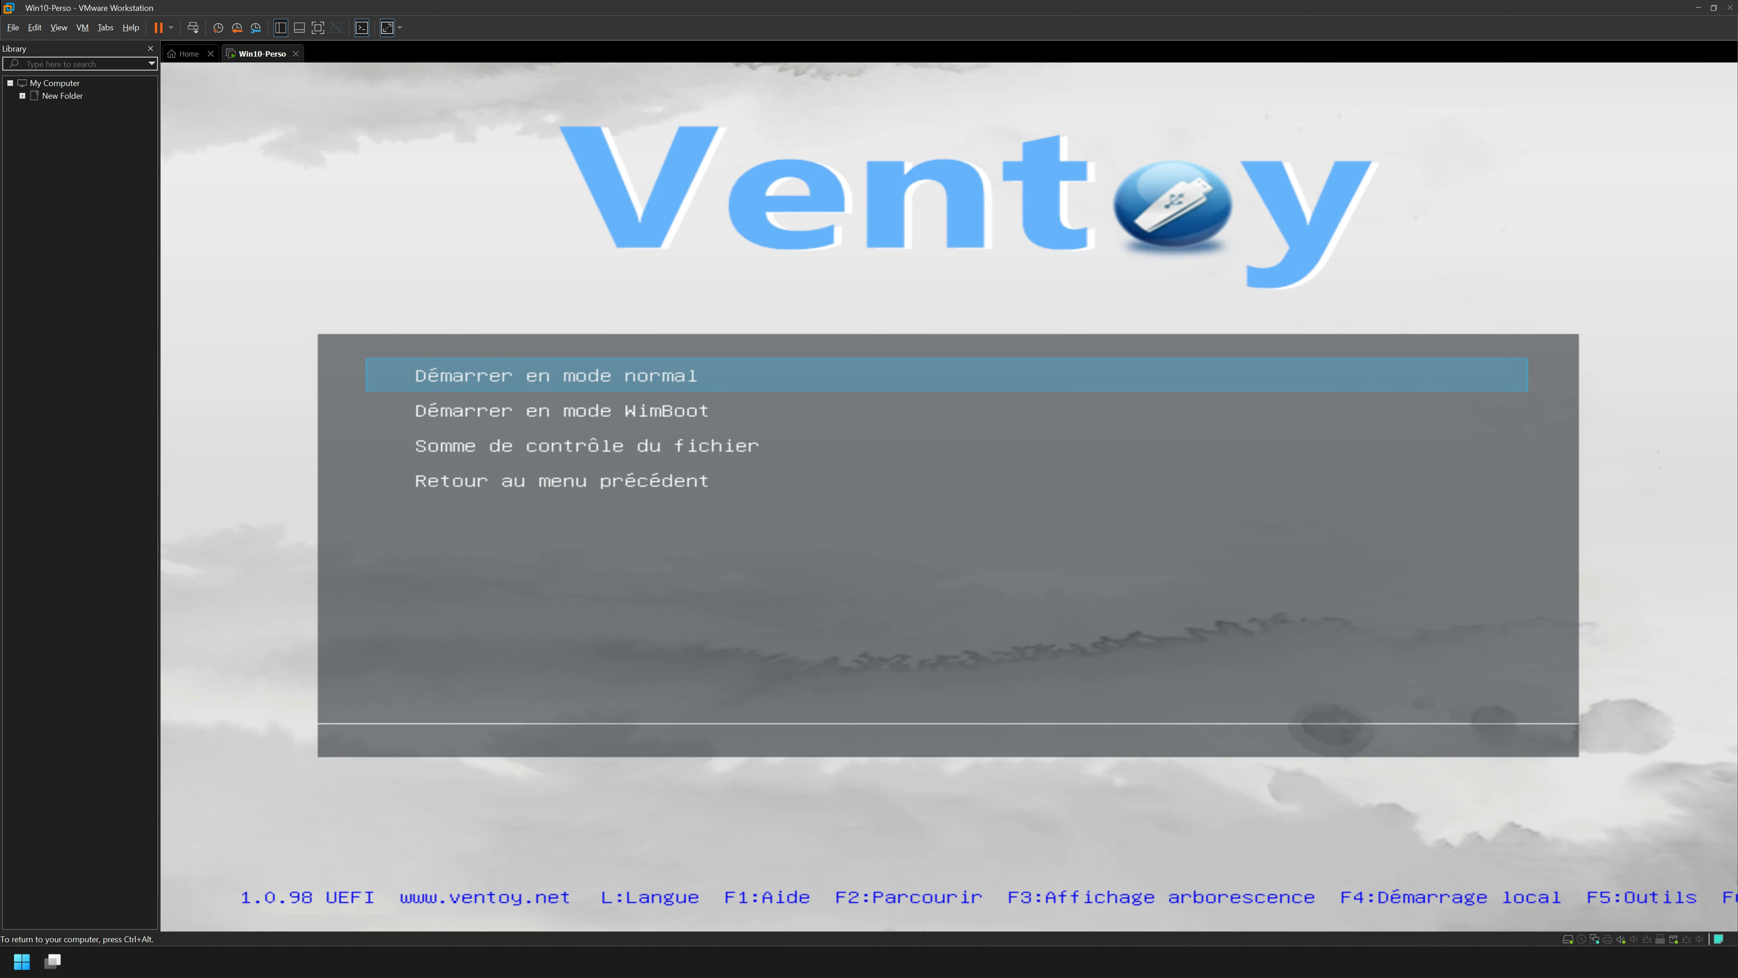
Start the chosen ISO in normal mode (Démarrer en mode normal).
key("Down")
key("Up")
key("Return")
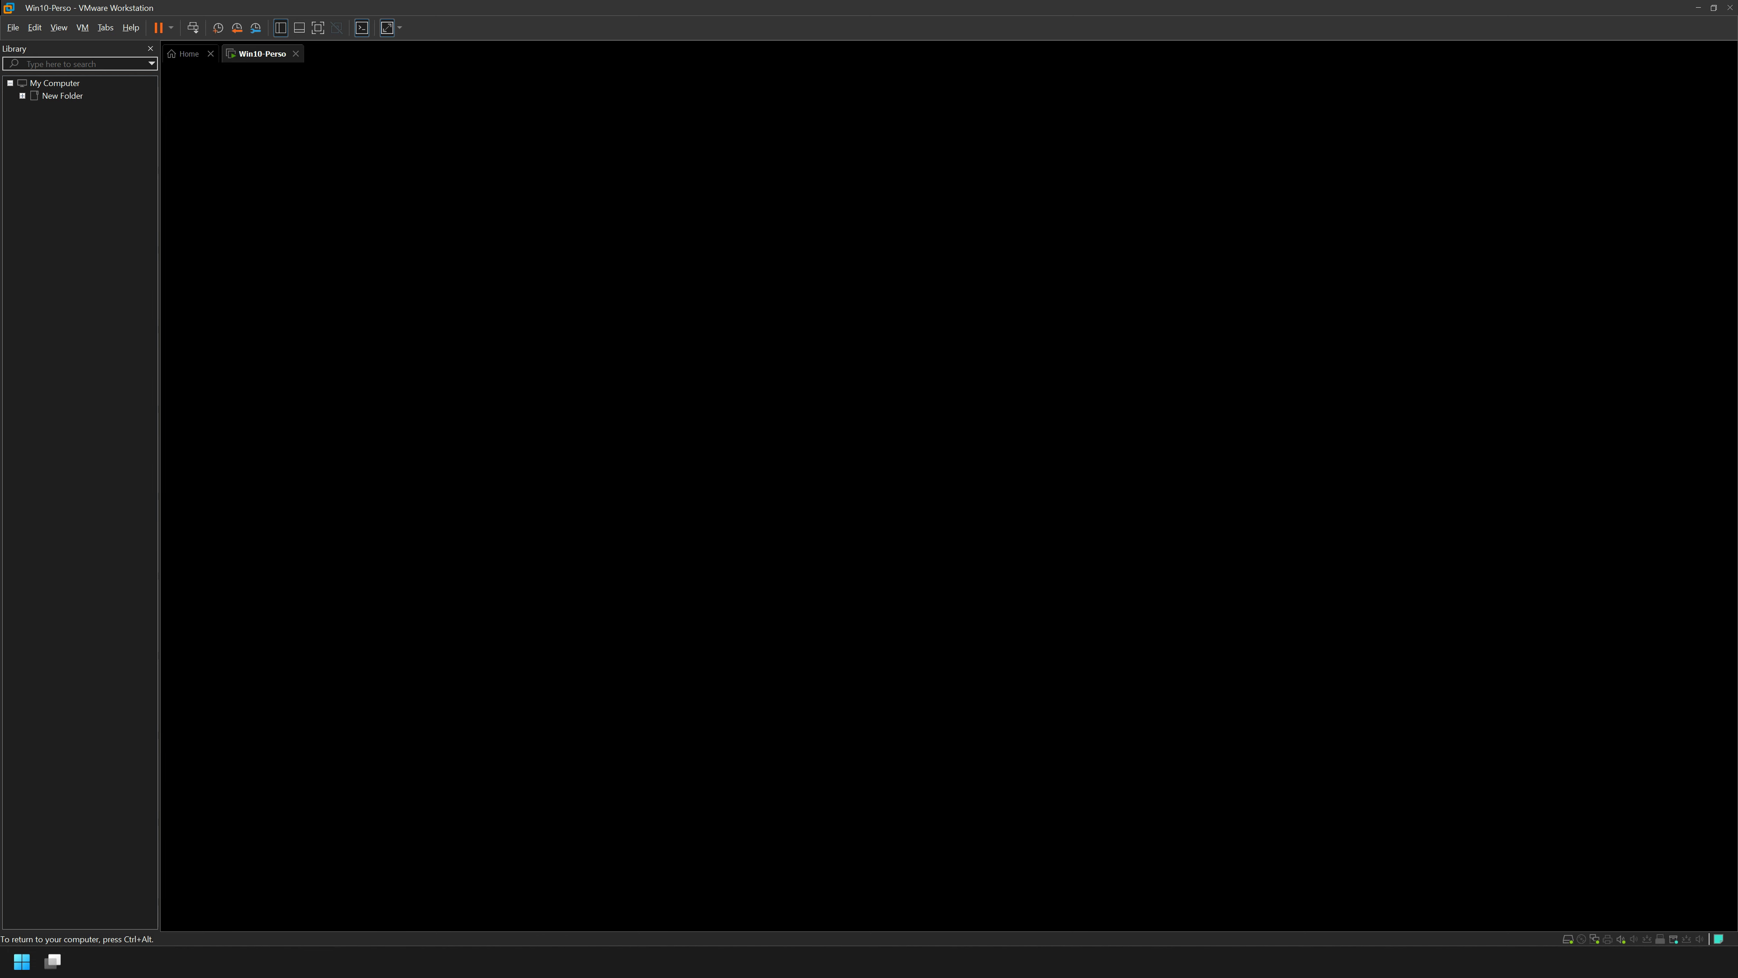